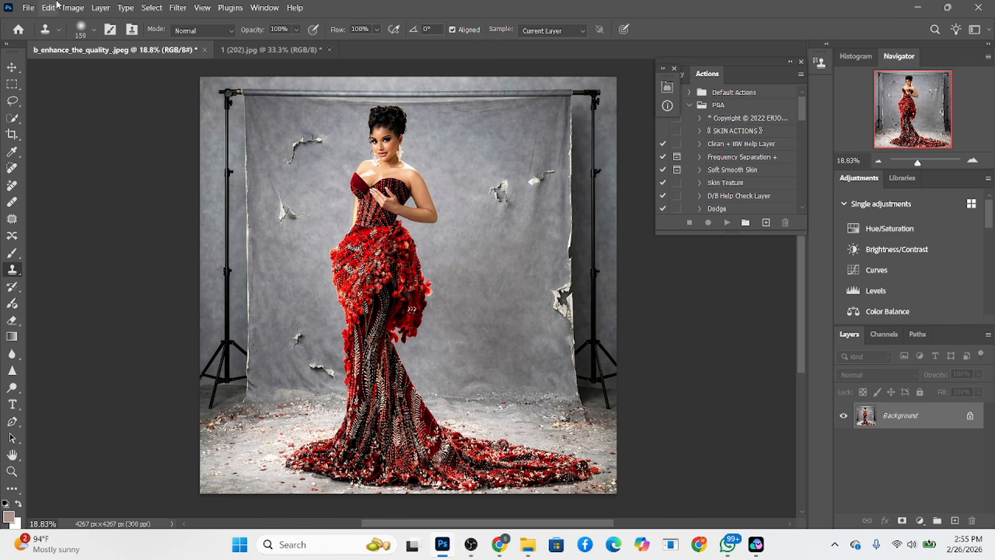
Crop the photo to the 4:5 (8:10) ratio, extending it above the backdrop stand, with Content-Aware Fill for the added area
left_click(13, 134)
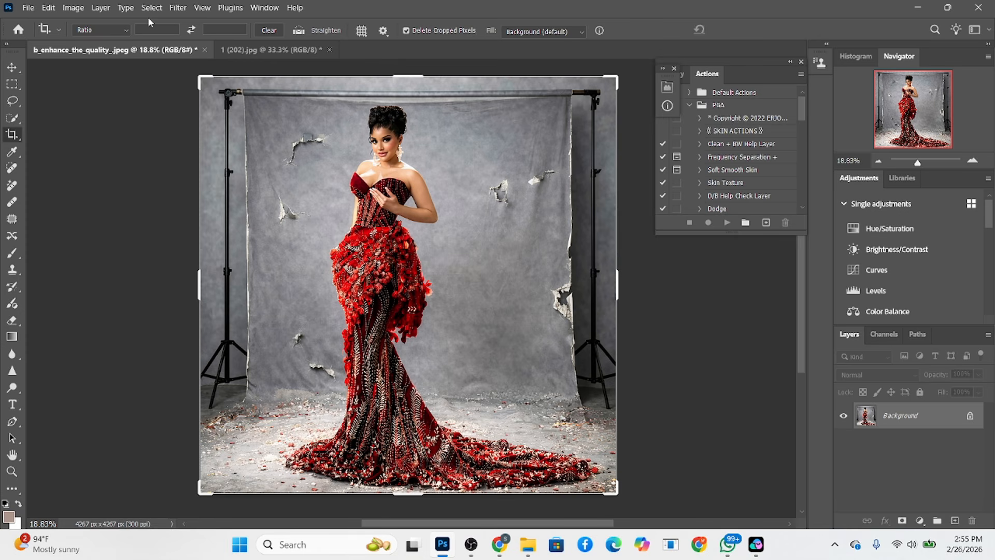
left_click(116, 31)
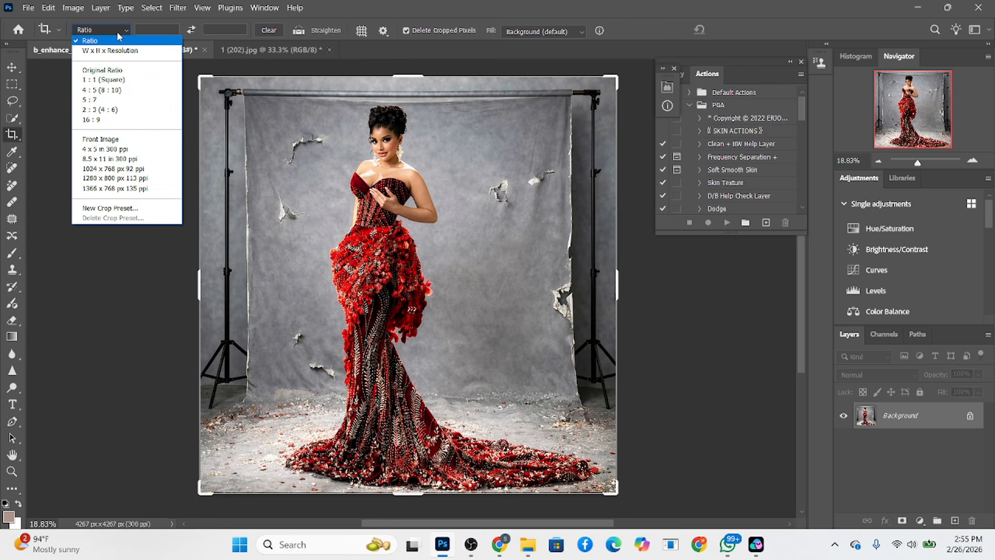
left_click(127, 88)
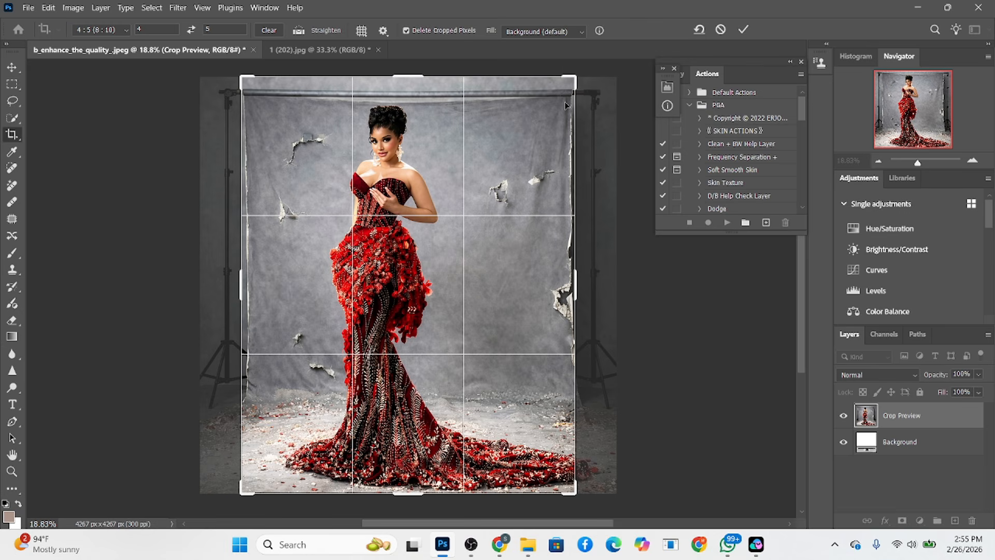
left_click_drag(574, 84, 596, 44)
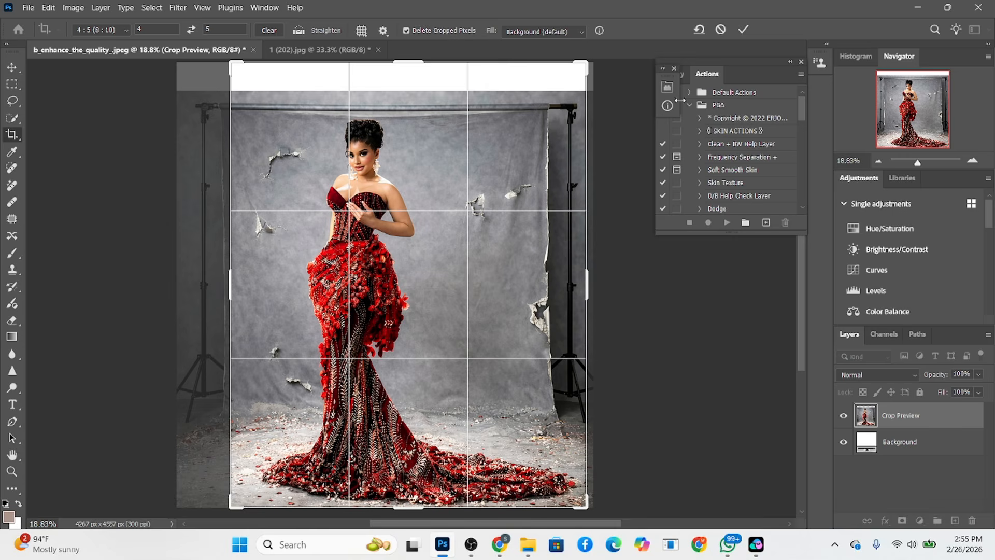
left_click(542, 31)
left_click(550, 65)
left_click(747, 30)
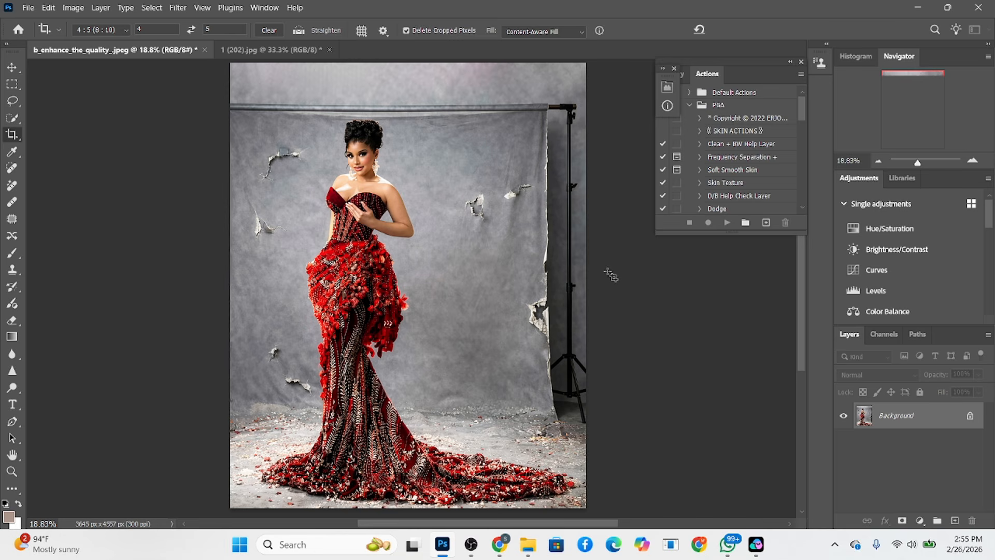
Select the woman and her gown with Select Subject and check the selection edge down to the train
left_click(13, 118)
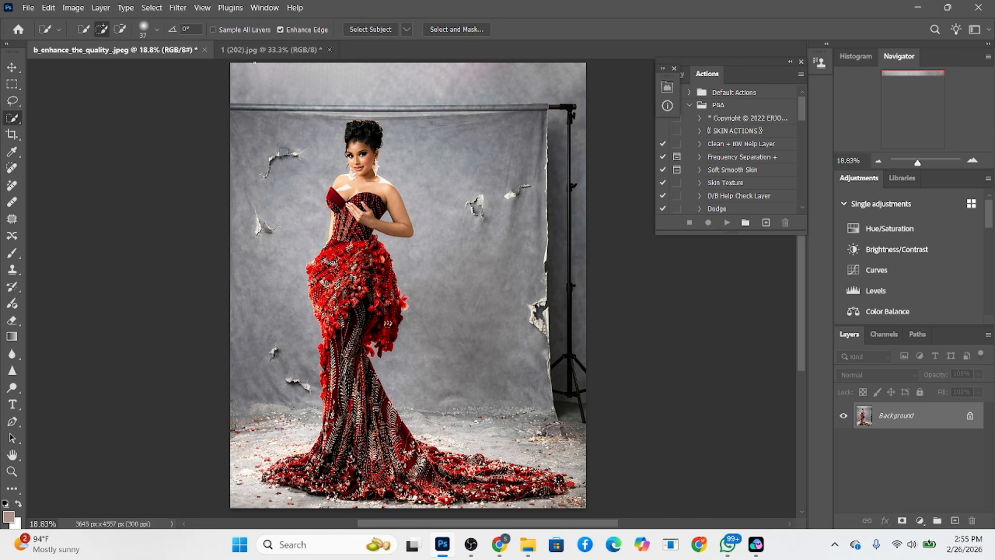
left_click(360, 30)
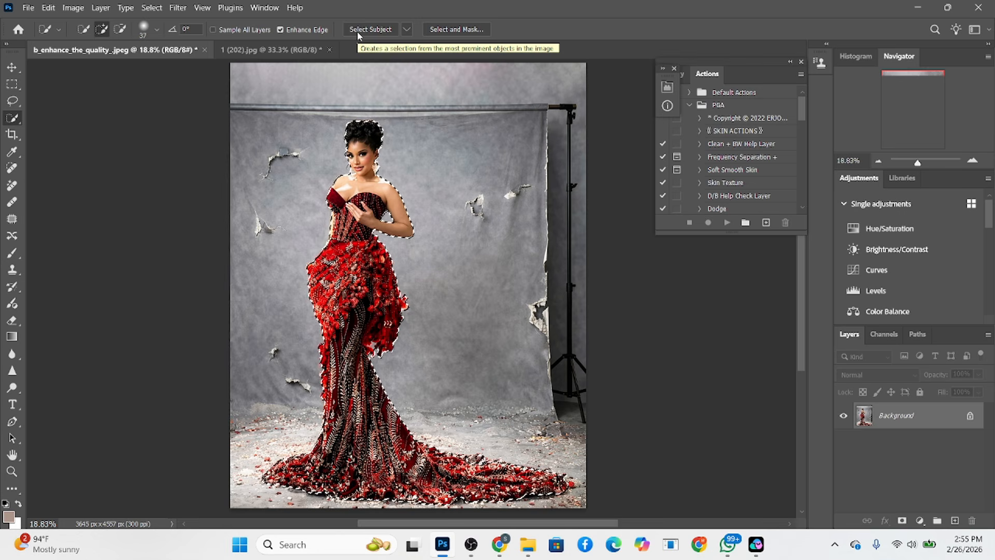
key("alt")
scroll(280, 221, "up", 6)
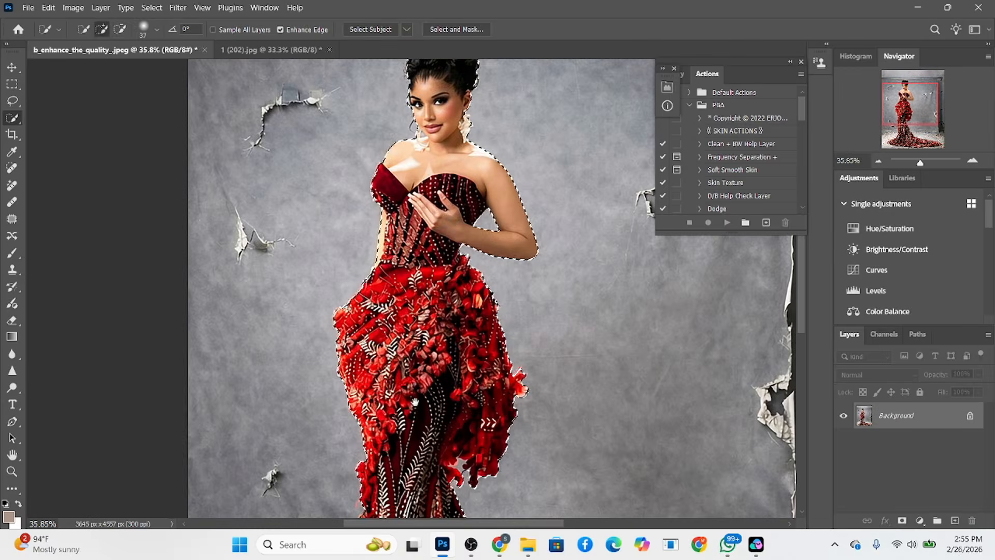
key("space")
left_click_drag(373, 441, 311, 130)
left_click_drag(395, 424, 306, 362)
left_click_drag(349, 273, 353, 323)
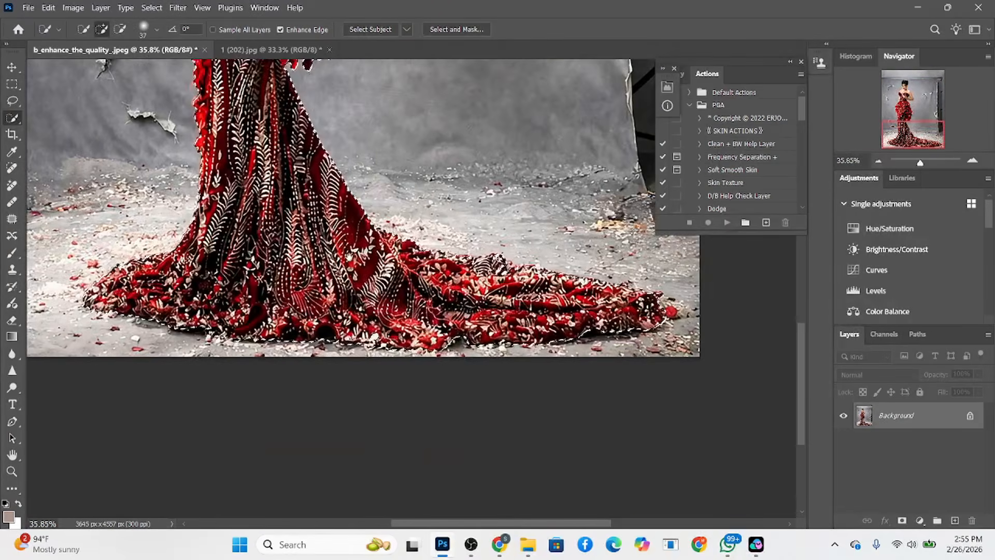
Invert the selection to cover the background and subtract the small area at the tip of the gown's train
right_click(656, 302)
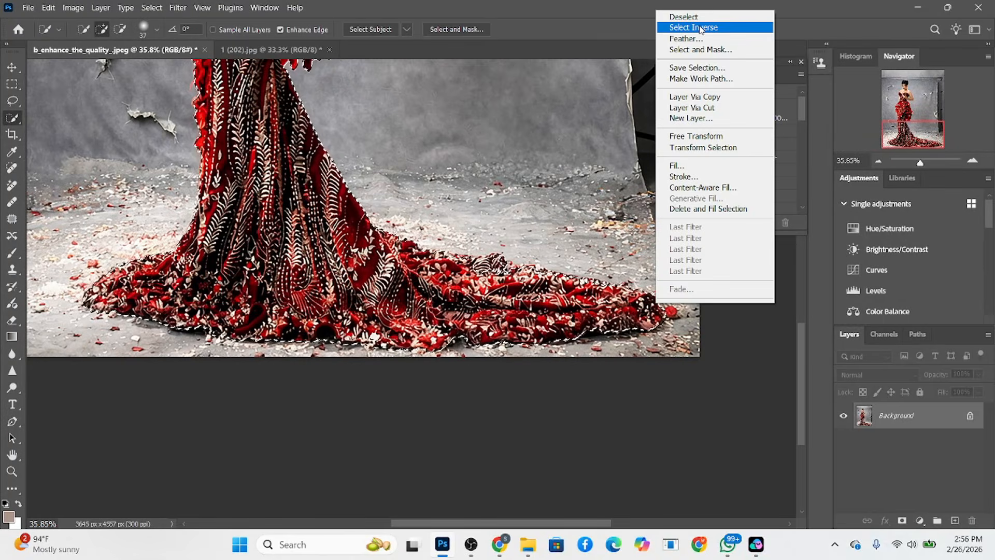
left_click(694, 27)
key("alt")
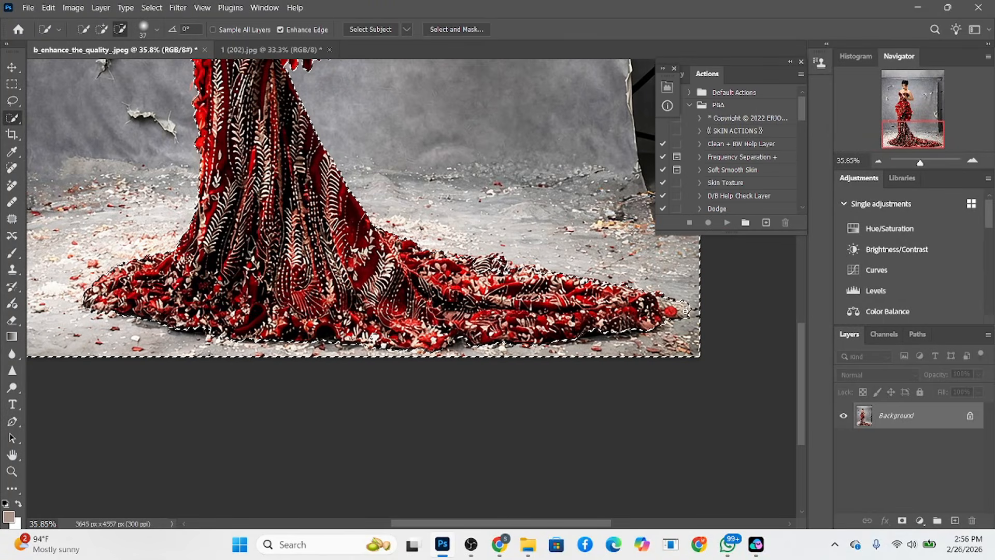
left_click(685, 311)
left_click_drag(354, 213, 338, 336)
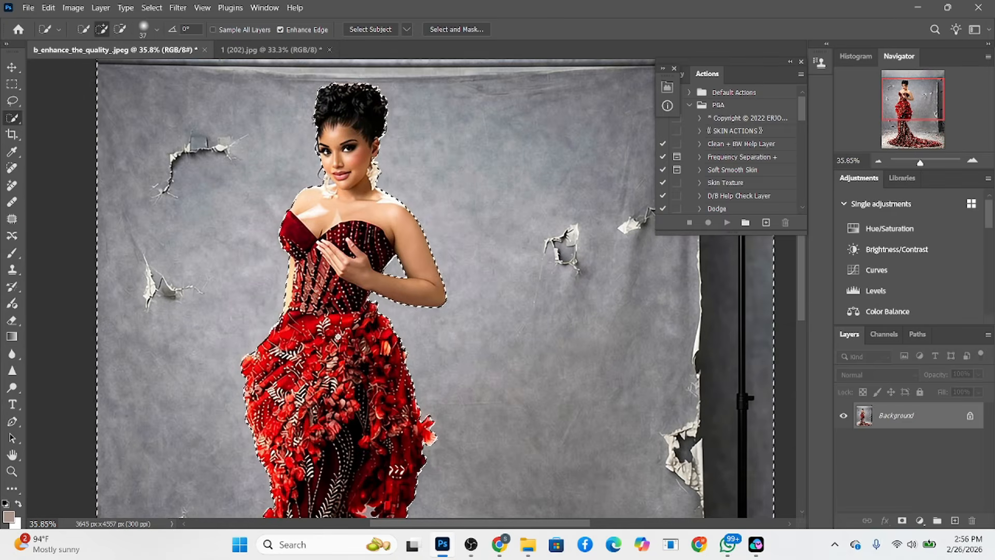
scroll(314, 153, "down", 4)
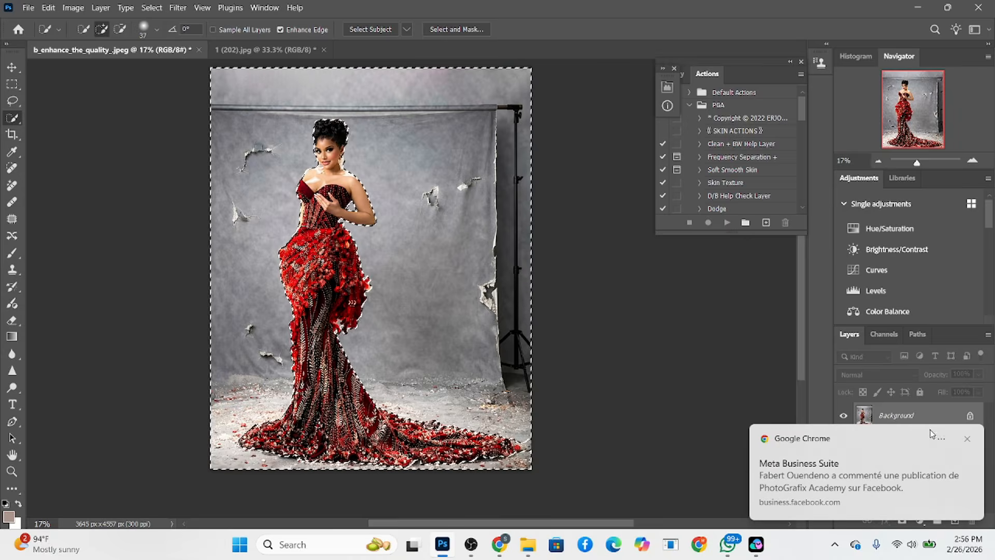
key("ctrl+d")
key("ctrl+z")
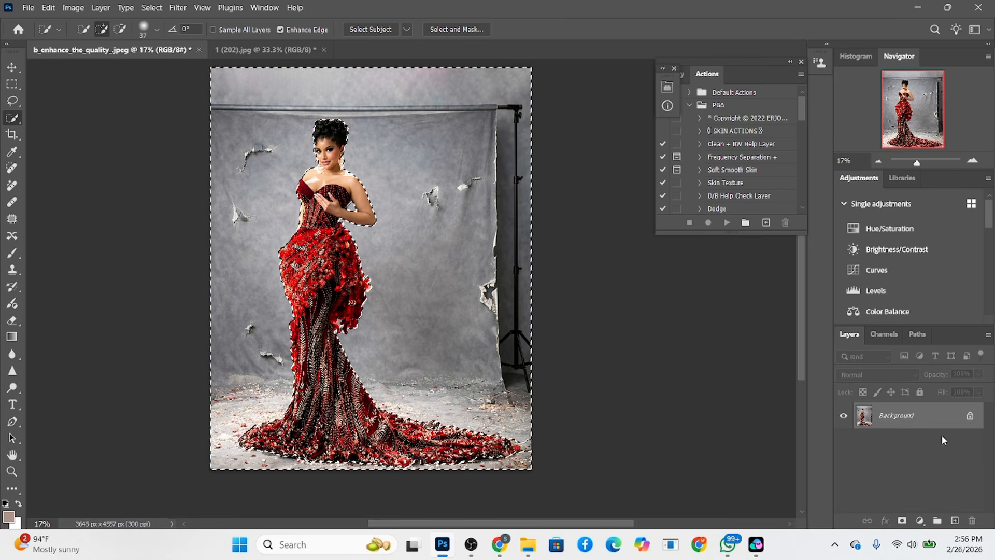
Duplicate the Background layer and move the selected background from the copy onto its own layer with Layer Via Cut
left_click_drag(946, 417, 956, 521)
right_click(179, 228)
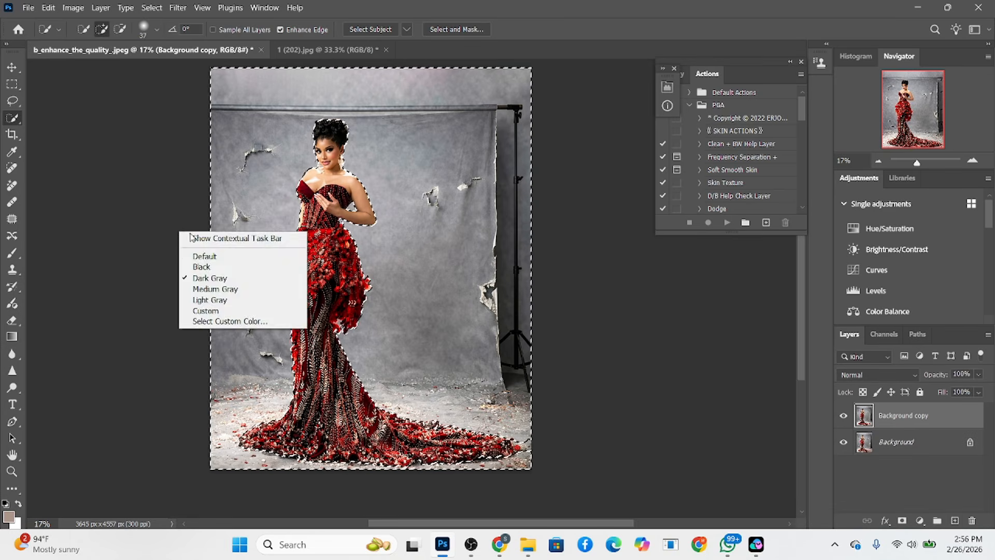
right_click(317, 237)
left_click(357, 334)
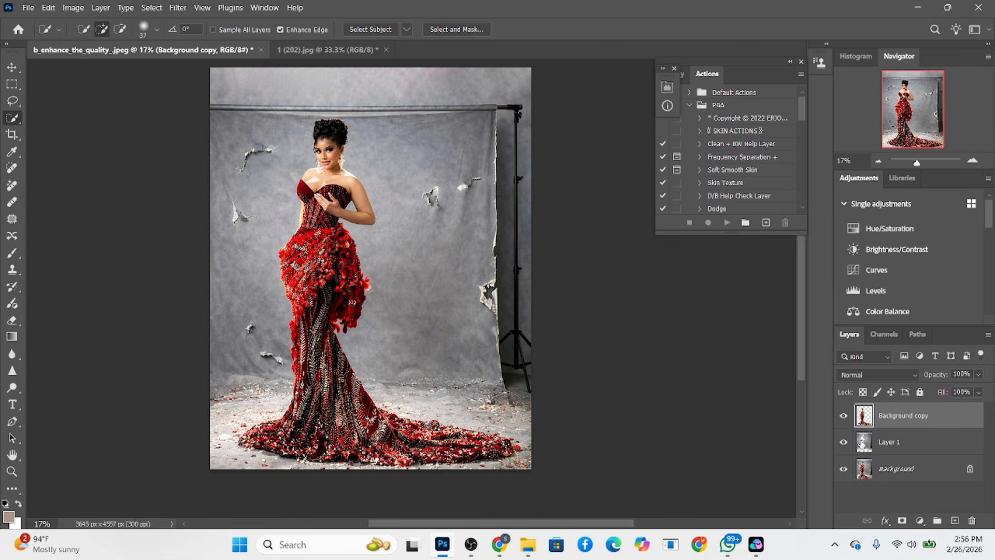
Show only Layer 1, load the woman's outline from Background copy as a selection, and make Layer 1 active
left_click(844, 442, "alt")
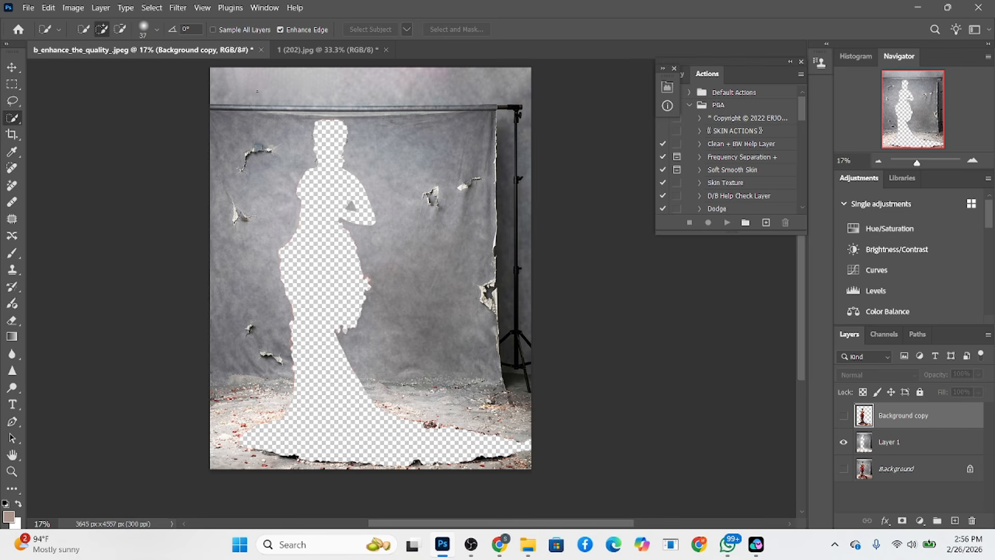
left_click(864, 422, "ctrl")
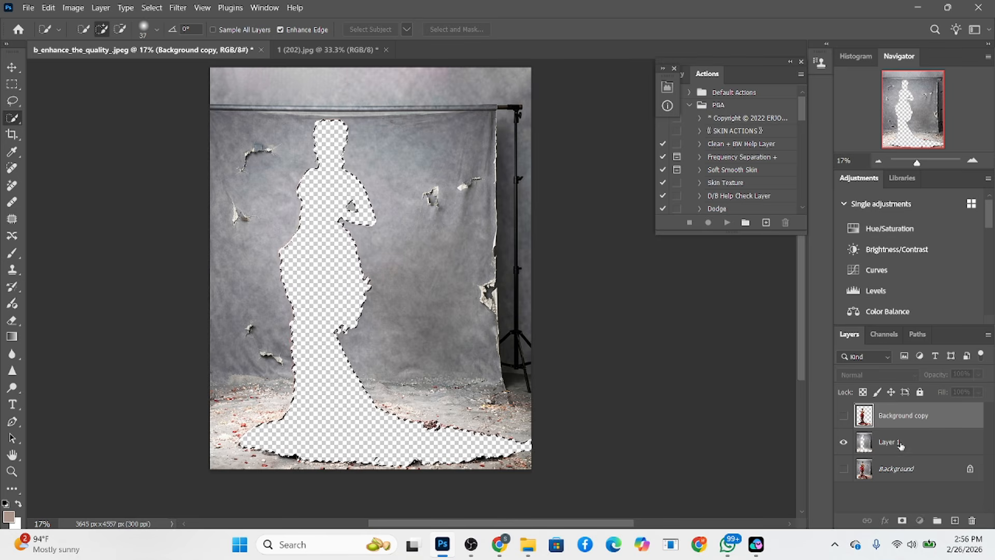
left_click(894, 442)
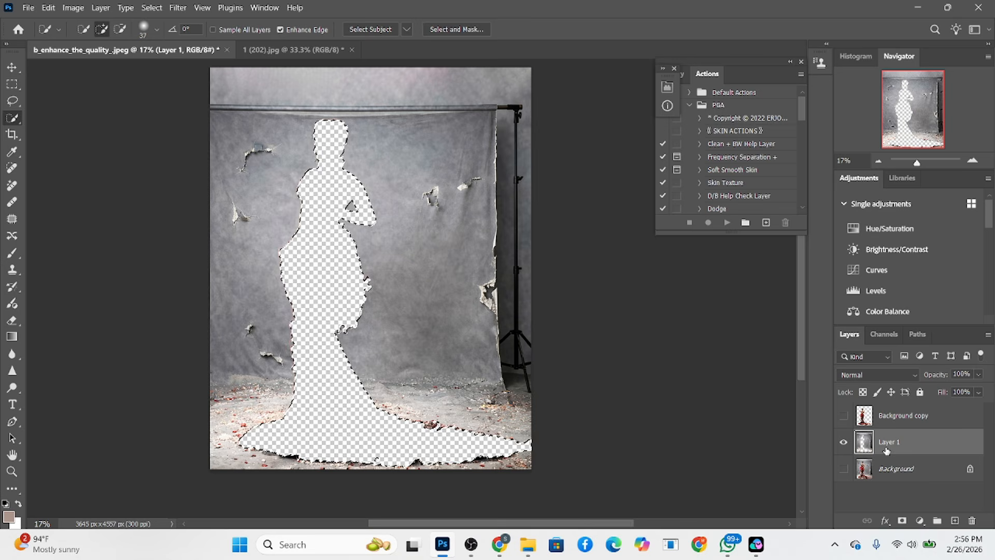
Try contracting the silhouette selection by 5 pixels and check it along the gown's edge
left_click(152, 7)
mouse_move(200, 196)
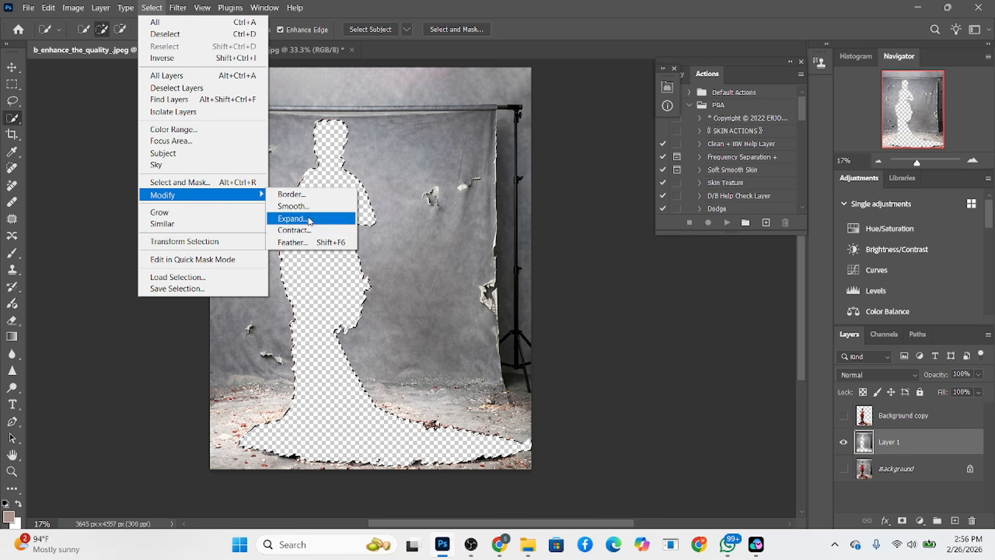
left_click(294, 229)
type("5")
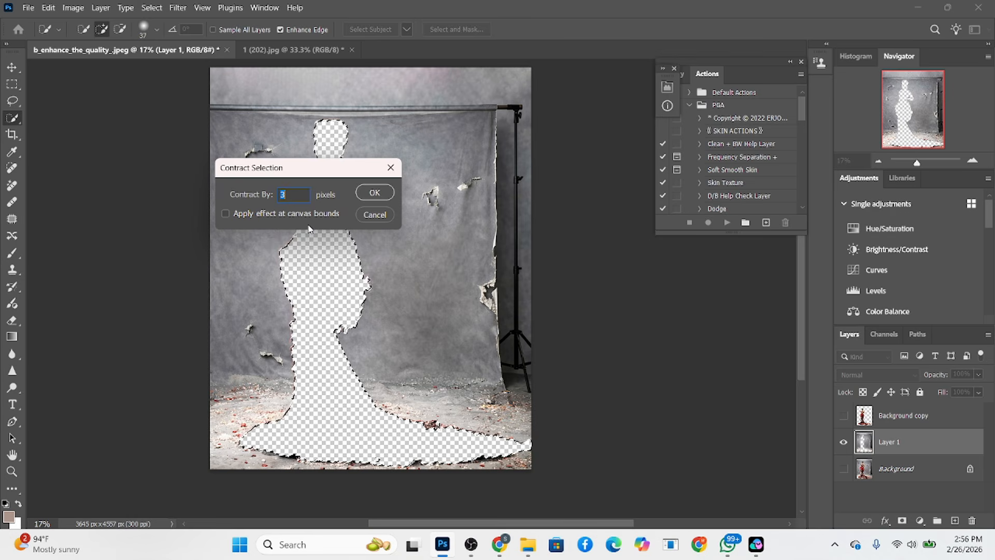
left_click(374, 193)
scroll(367, 317, "up", 5)
scroll(367, 318, "up", 2)
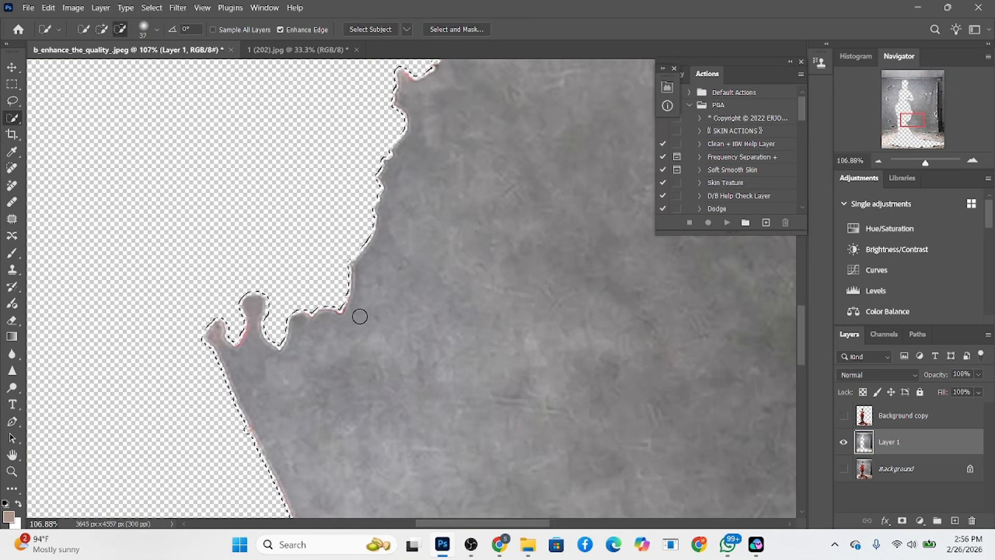
Expand the silhouette selection by 5 pixels
left_click(151, 6)
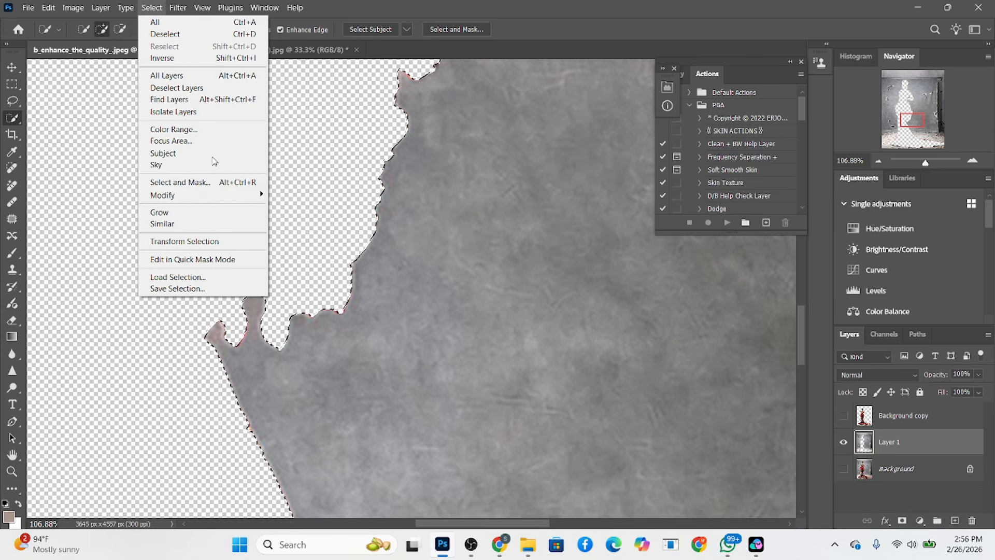
mouse_move(254, 194)
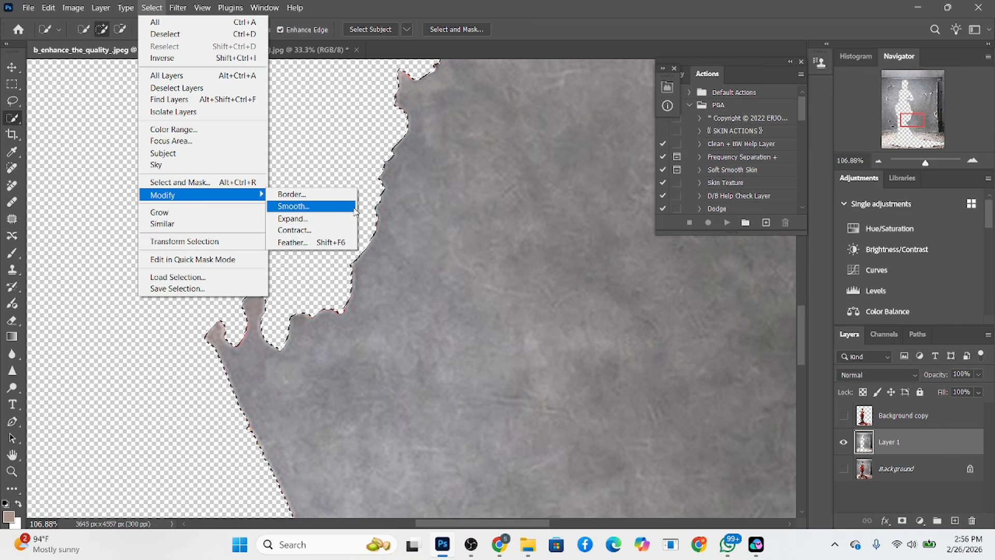
left_click(348, 218)
type("5")
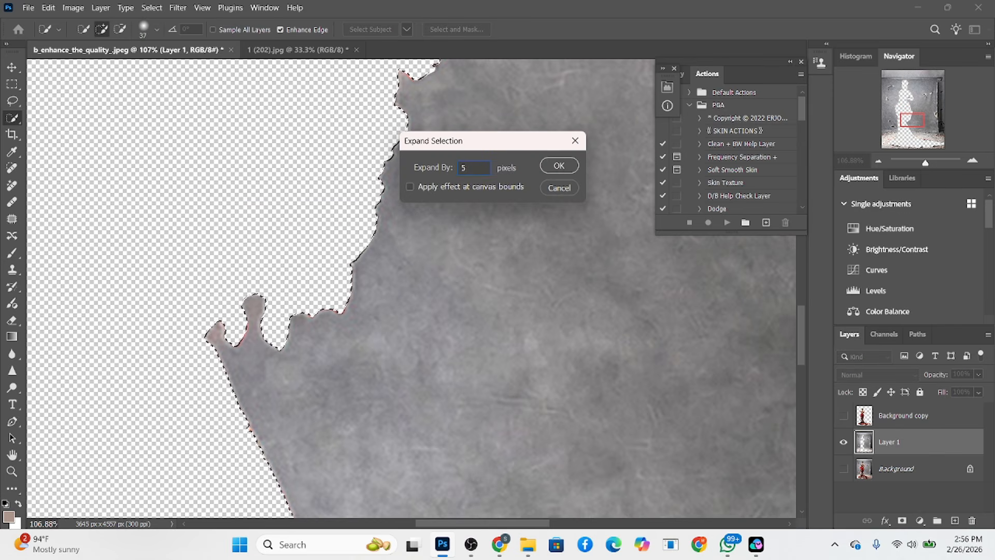
left_click(553, 165)
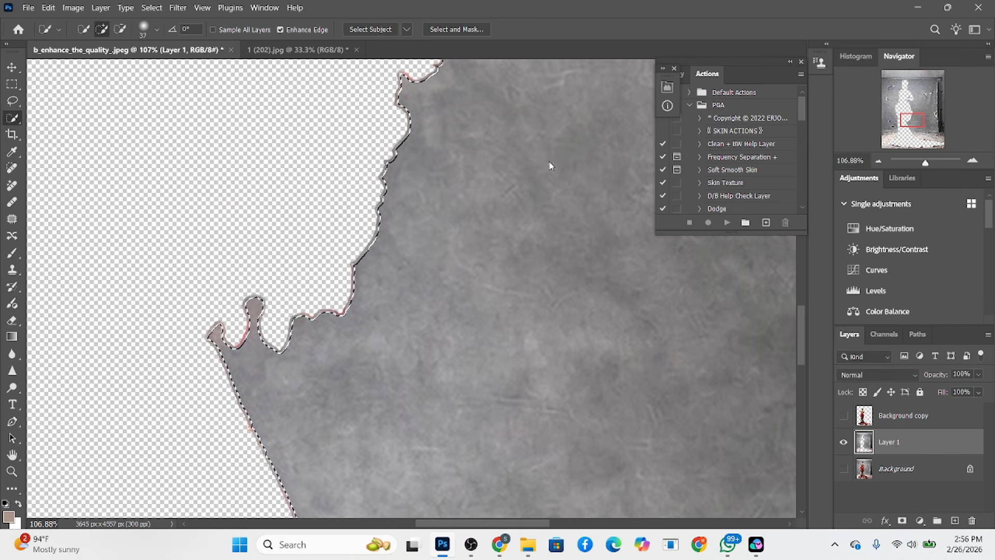
scroll(318, 433, "down", 6)
scroll(330, 424, "down", 2)
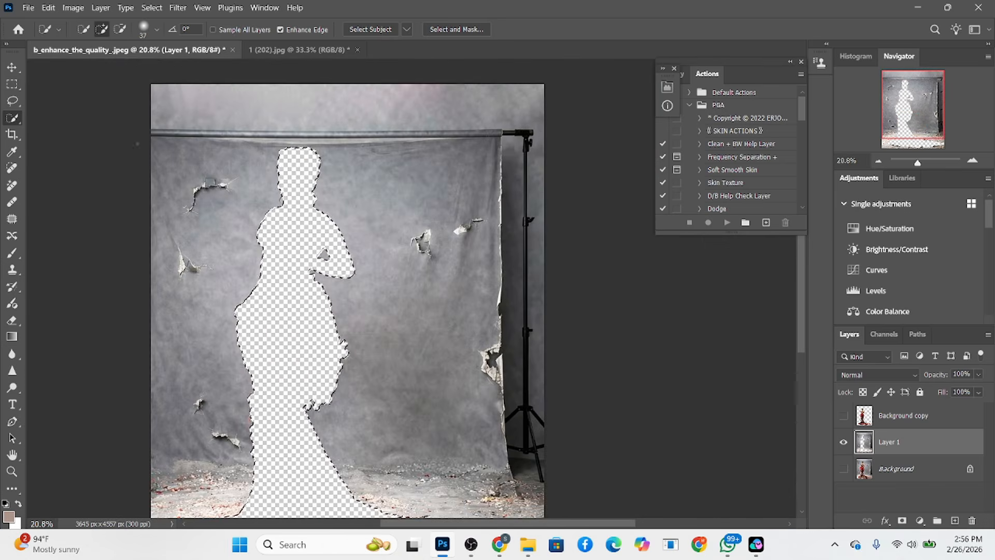
Fill the silhouette on Layer 1 with Content-Aware Fill, brushing the debris-covered floor around the train out of the sampling area
left_click(52, 8)
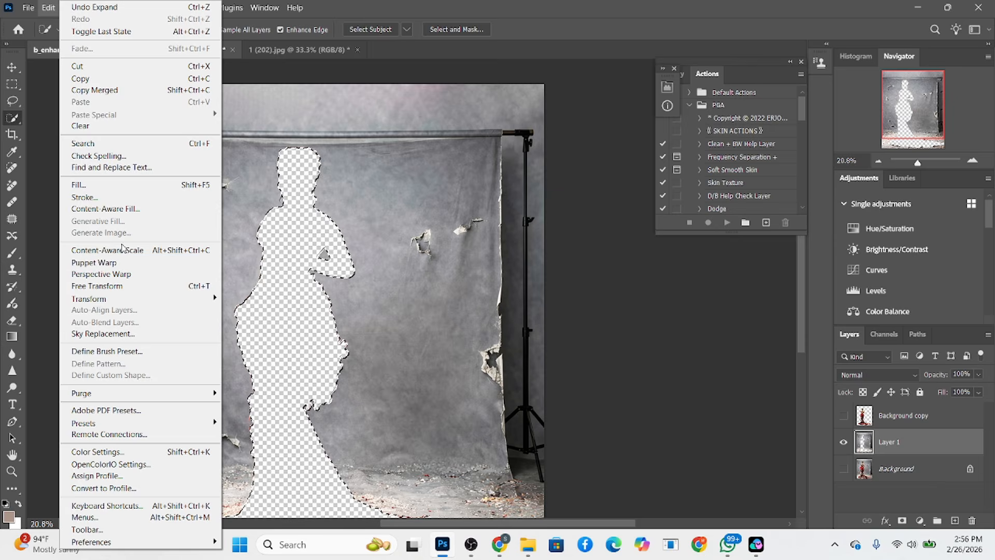
left_click(123, 211)
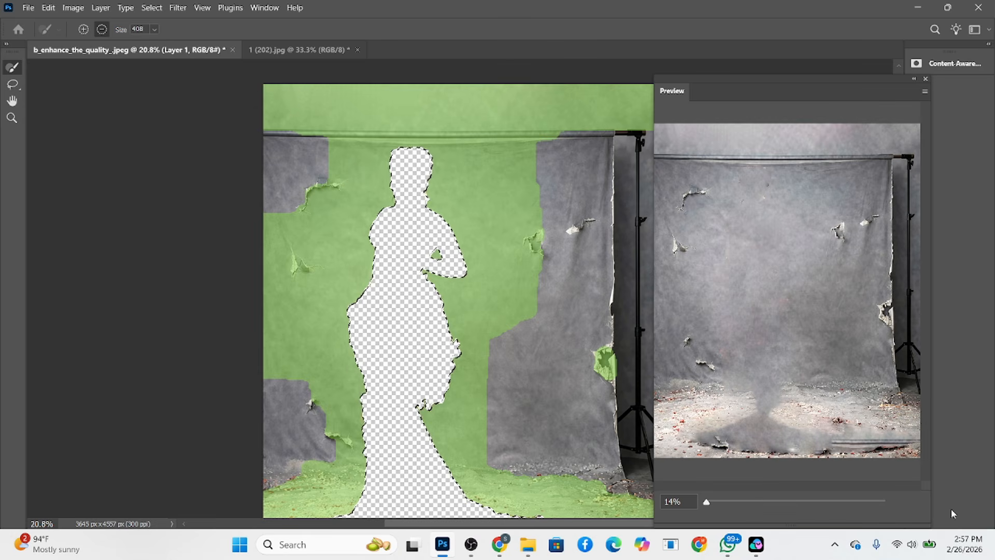
scroll(371, 351, "down", 3)
left_click_drag(354, 363, 466, 376)
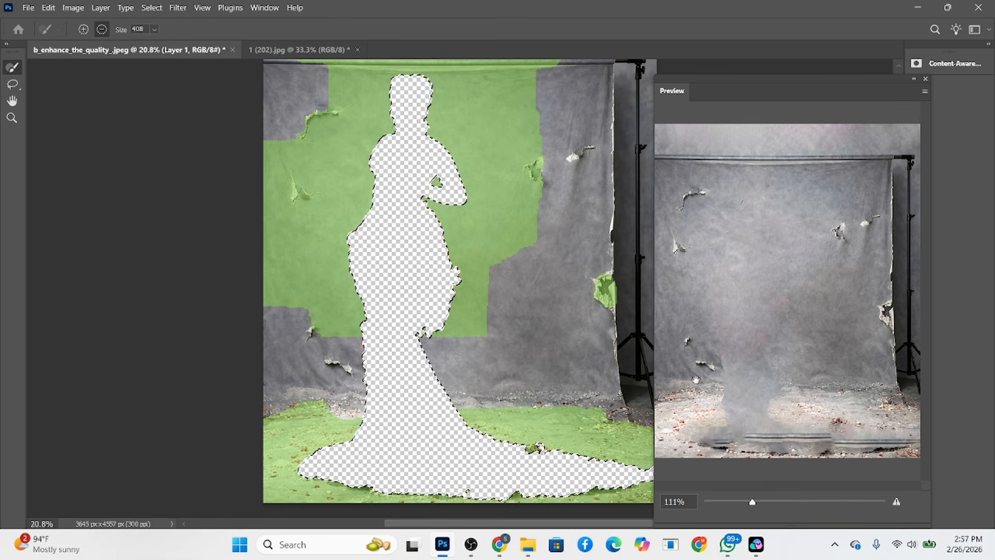
key("ctrl+z")
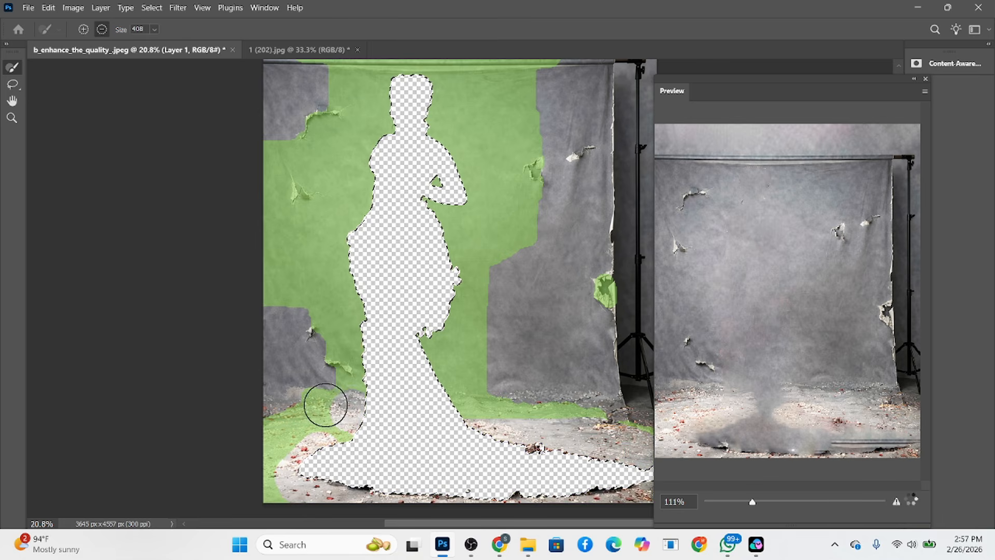
left_click_drag(326, 405, 480, 448)
left_click_drag(339, 464, 406, 461)
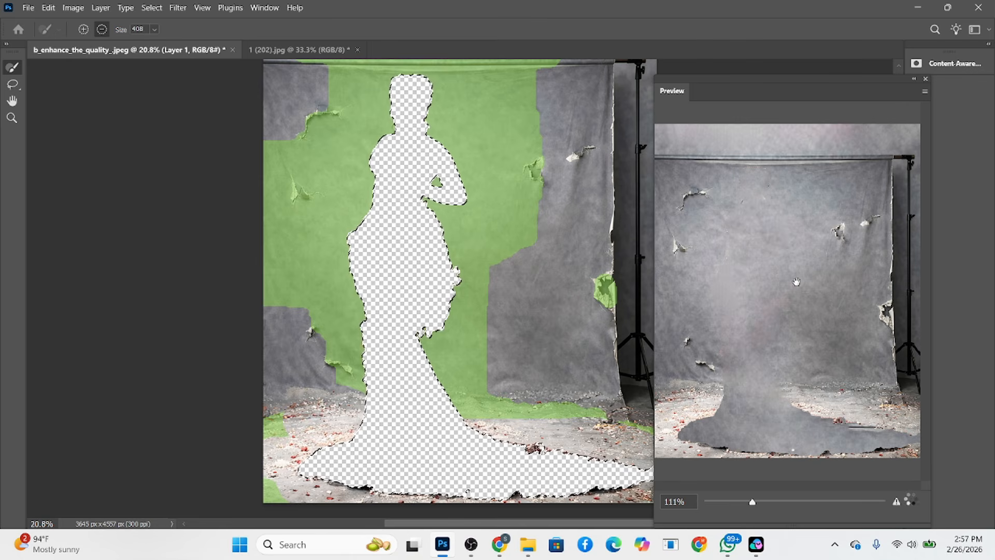
key("Return")
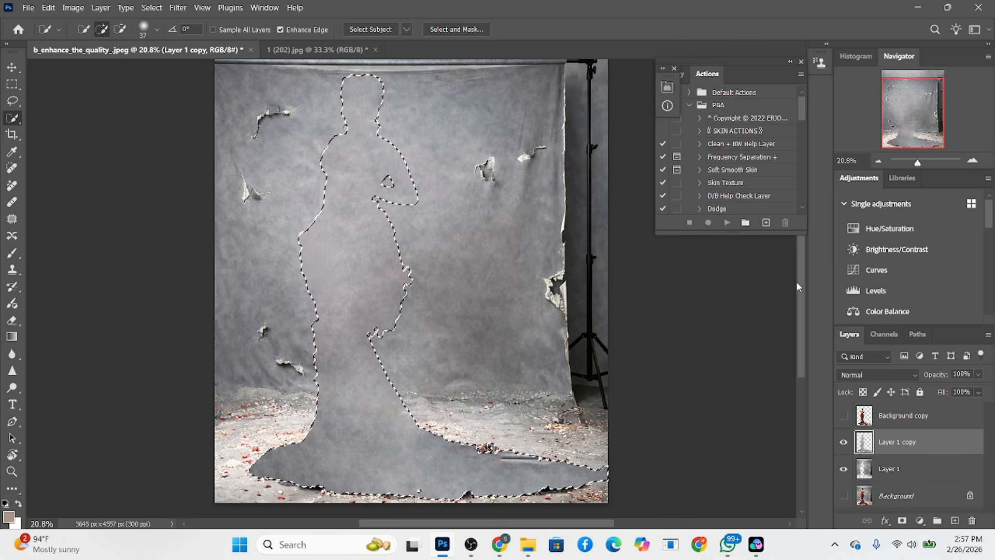
Deselect the silhouette and show the Background copy layer with the woman again
key("ctrl+d")
scroll(566, 342, "down", 3)
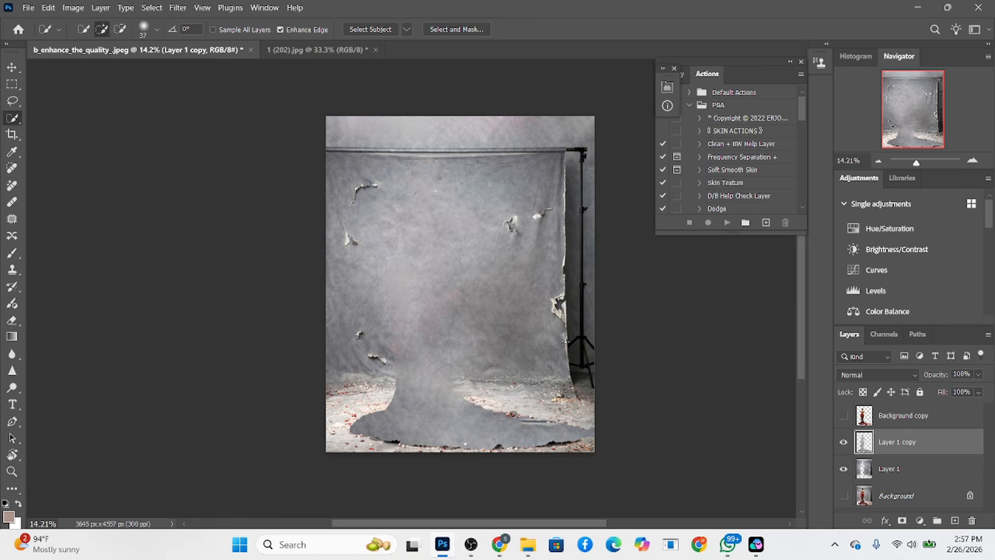
left_click(844, 416)
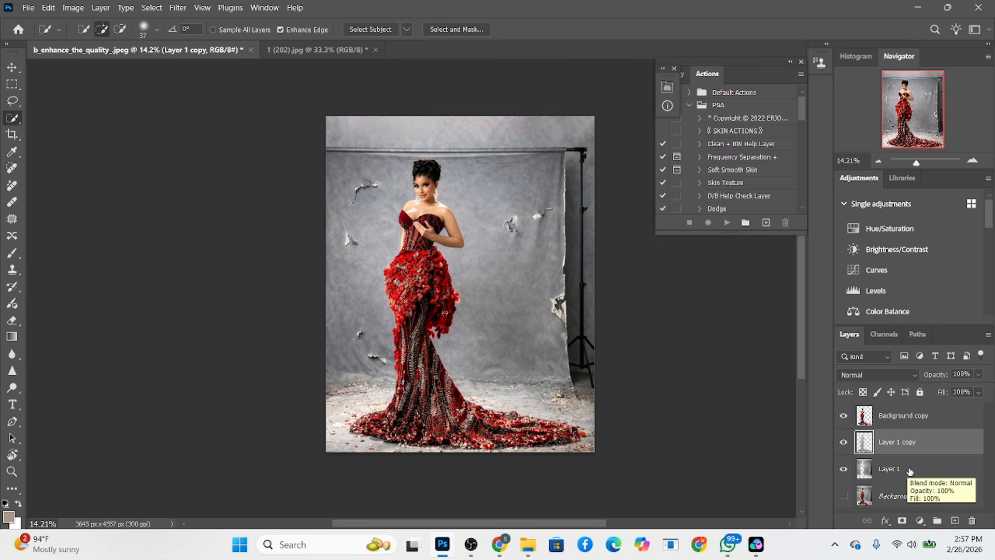
Merge Layer 1 and Layer 1 copy into a single backdrop layer
left_click(928, 469, "shift")
right_click(928, 469)
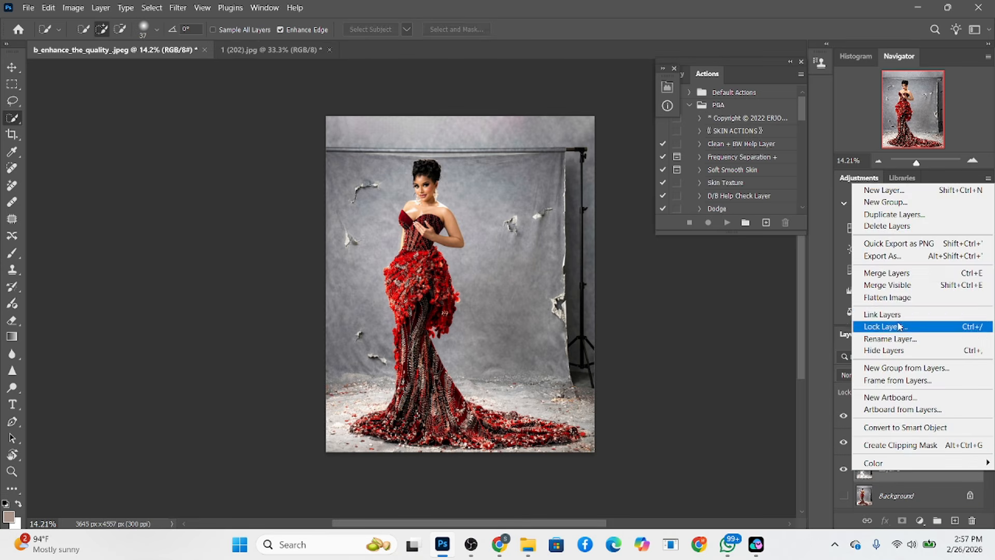
left_click(892, 273)
Fill the strips above and to the right of the cloth backdrop with Content-Aware contents, using an inverted rectangular selection, and deselect
left_click(12, 84)
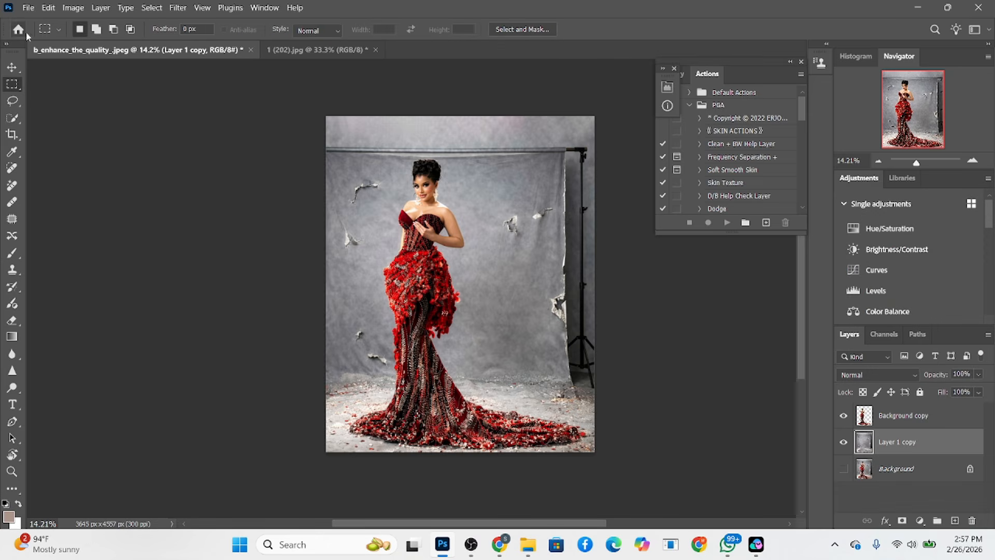
left_click_drag(327, 157, 552, 462)
right_click(518, 346)
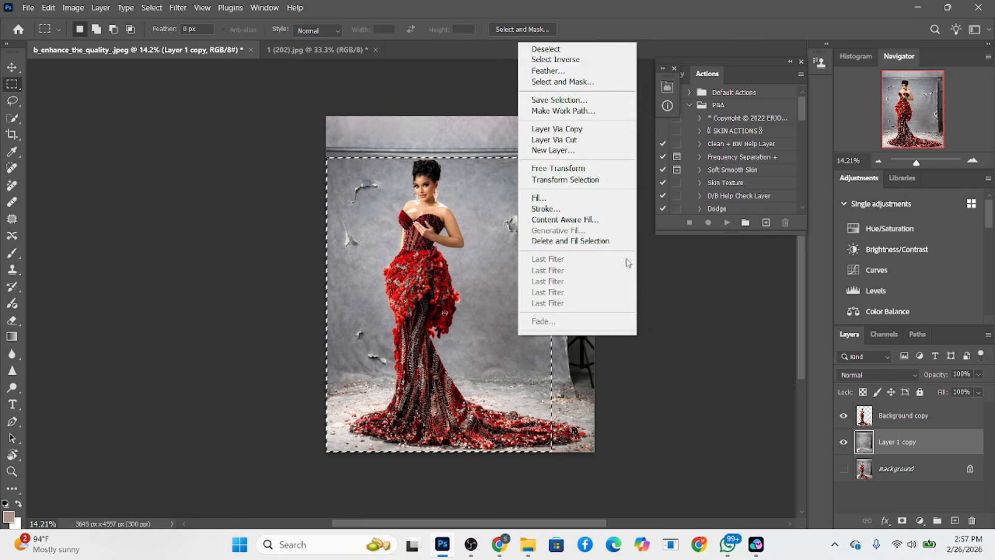
left_click(567, 60)
right_click(563, 193)
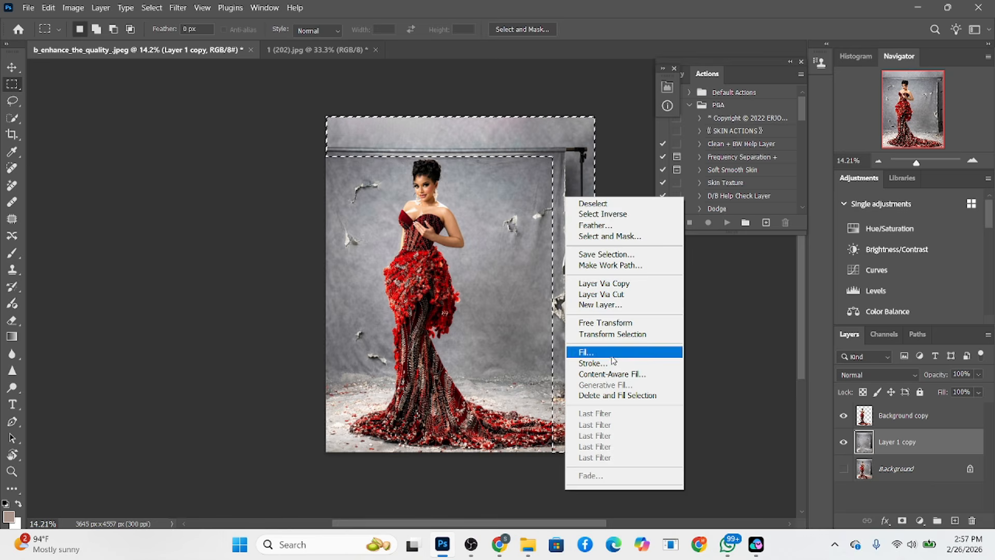
left_click(614, 358)
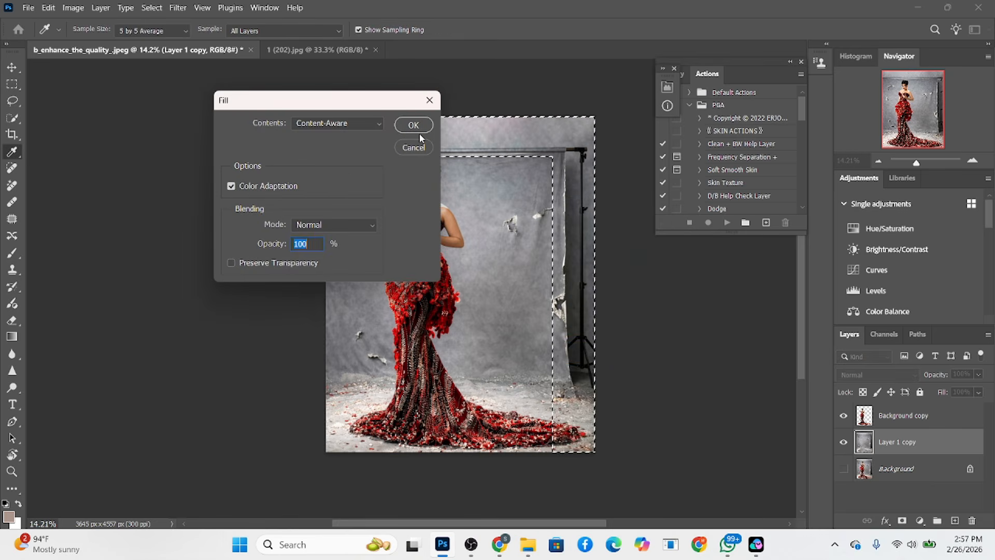
left_click(419, 131)
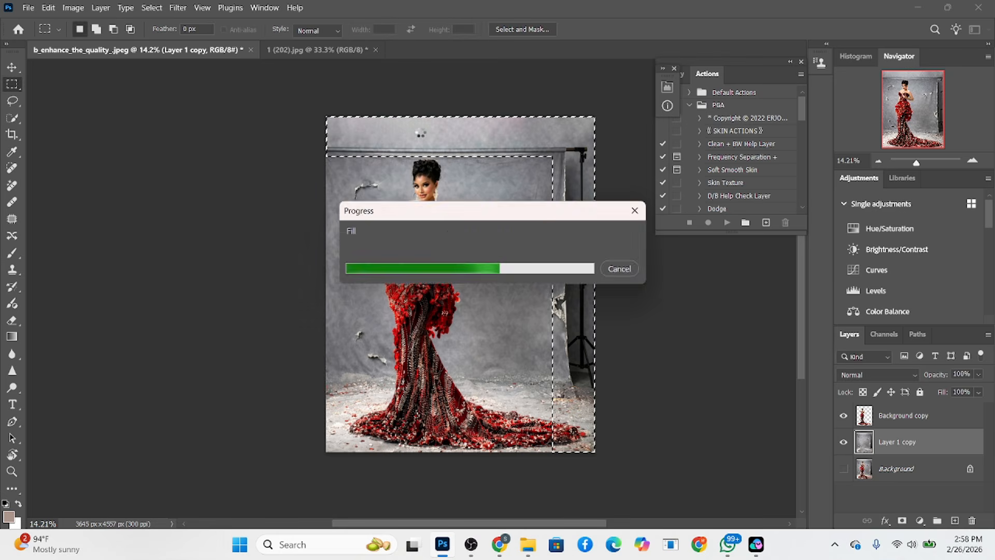
key("ctrl+d")
left_click(12, 185)
left_click_drag(413, 121, 395, 156)
mouse_move(382, 184)
left_mouse_down()
mouse_move(353, 214)
mouse_move(353, 249)
left_mouse_up()
left_click_drag(510, 213, 517, 233)
left_click_drag(535, 215, 555, 210)
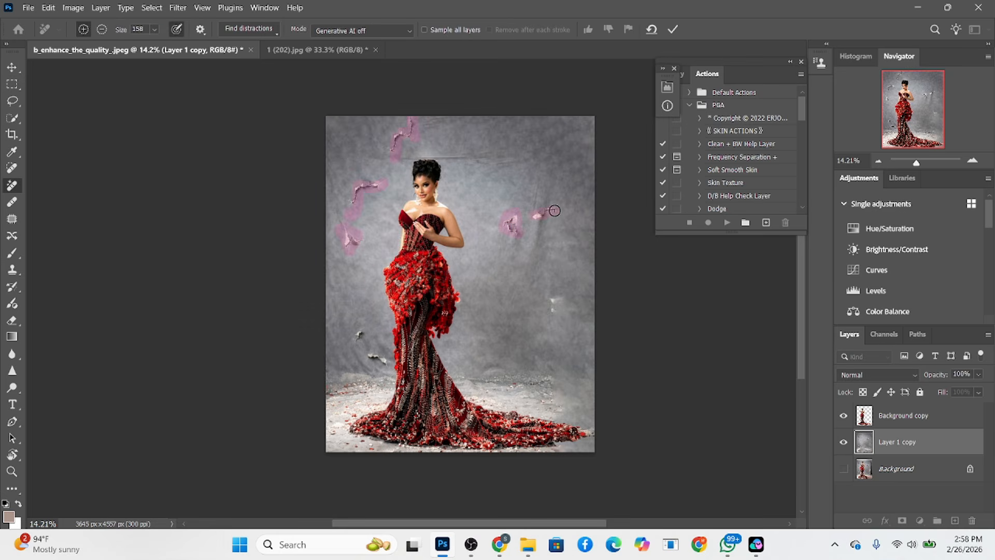
left_click(673, 30)
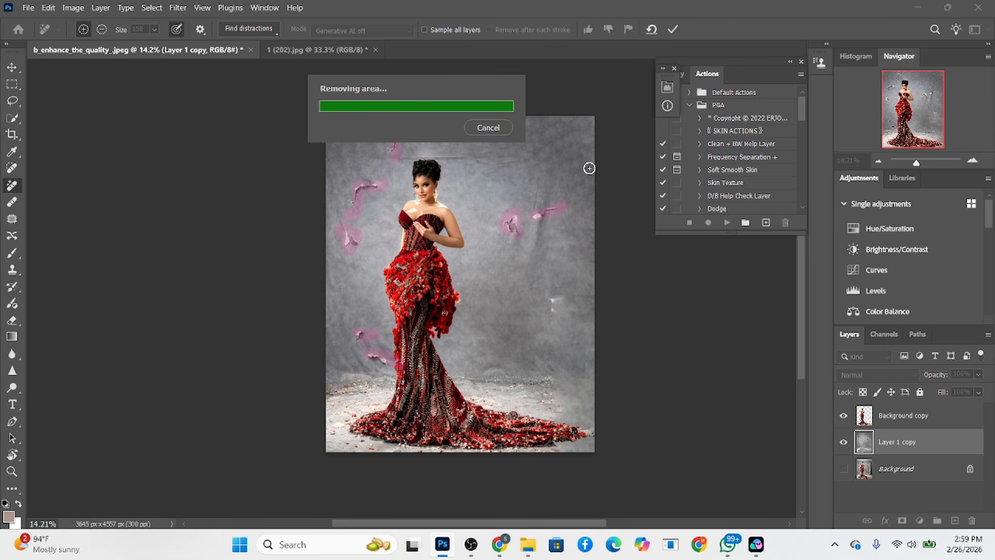
left_click(474, 128)
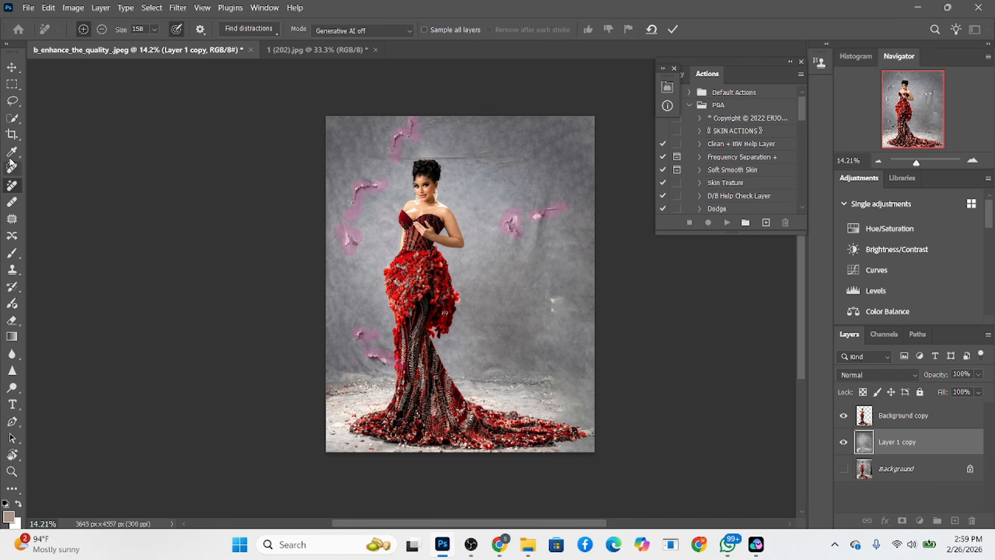
Patch the torn spots on both sides of the woman with clean backdrop texture on Layer 1 copy
left_click(12, 219)
mouse_move(415, 118)
left_mouse_down()
mouse_move(391, 154)
mouse_move(392, 121)
mouse_move(354, 136)
left_mouse_up()
mouse_move(366, 178)
left_mouse_down()
mouse_move(363, 212)
mouse_move(346, 201)
mouse_move(354, 166)
left_mouse_up()
mouse_move(348, 211)
left_mouse_down()
mouse_move(356, 229)
mouse_move(343, 254)
mouse_move(337, 228)
mouse_move(354, 214)
left_mouse_up()
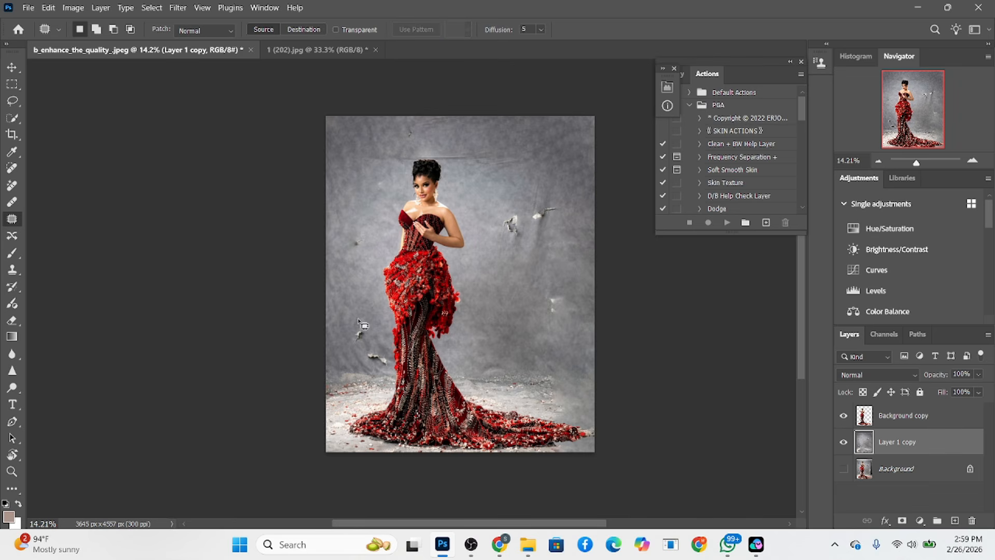
mouse_move(359, 316)
left_mouse_down()
mouse_move(388, 362)
mouse_move(380, 372)
mouse_move(347, 336)
mouse_move(362, 349)
mouse_move(357, 295)
left_mouse_up()
key("ctrl+d")
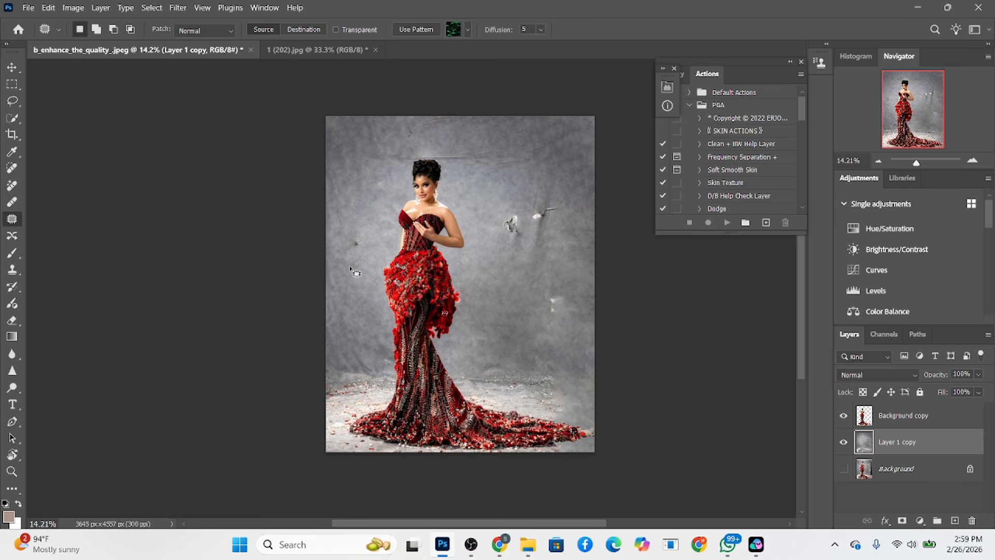
mouse_move(567, 208)
left_mouse_down()
mouse_move(533, 232)
mouse_move(505, 234)
mouse_move(503, 205)
mouse_move(525, 222)
mouse_move(490, 188)
left_mouse_up()
key("ctrl+d")
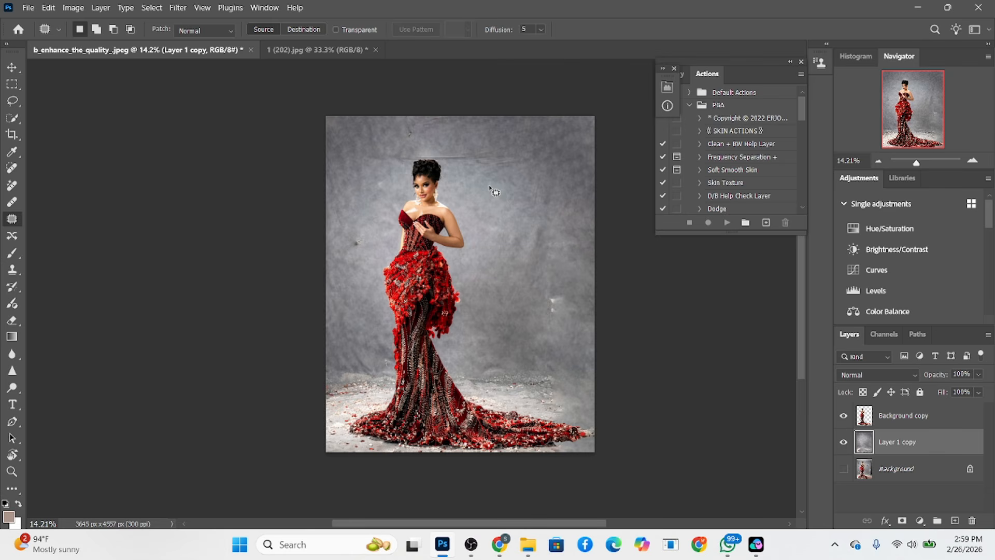
Apply a Gaussian Blur with a 164.7-pixel radius to the backdrop on Layer 1 copy
left_click(178, 8)
mouse_move(216, 156)
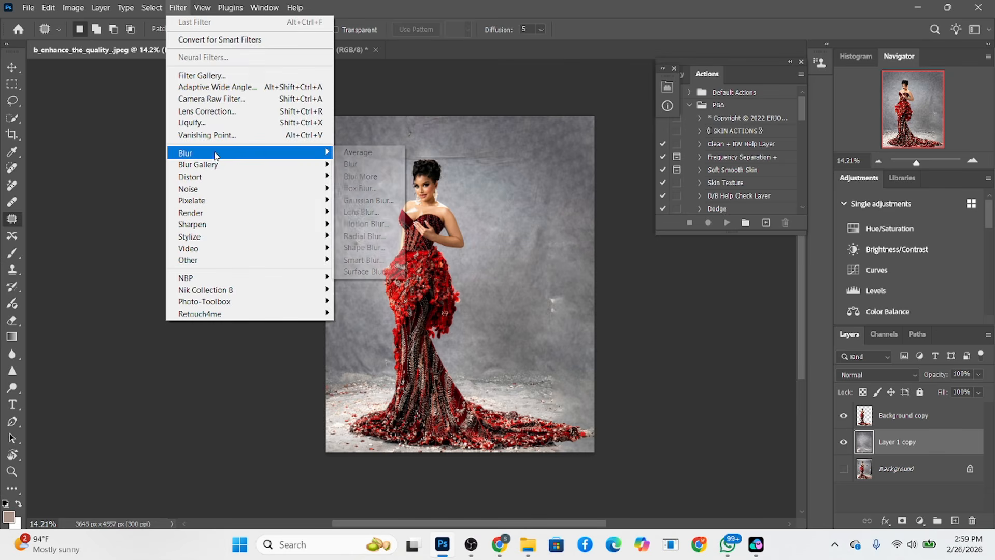
left_click(363, 200)
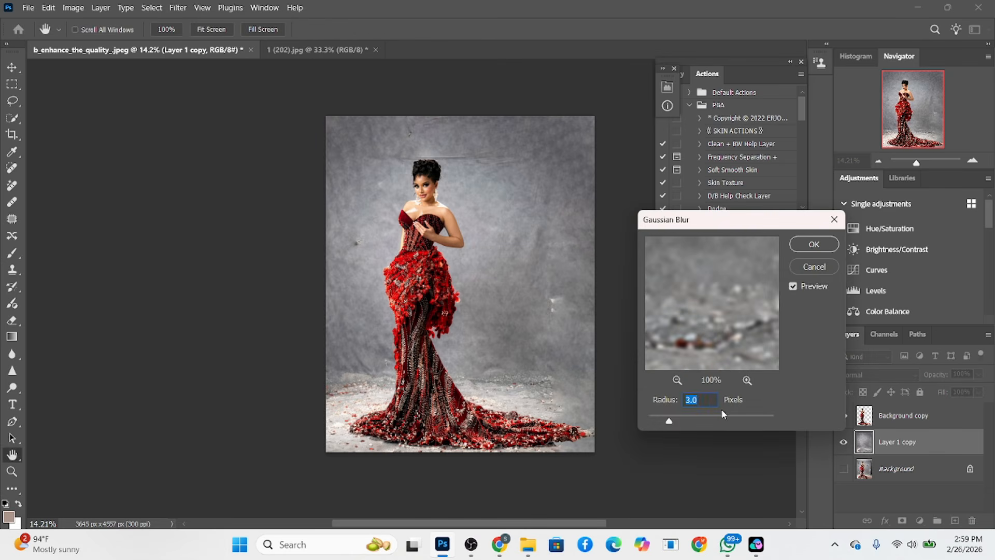
left_click_drag(723, 416, 744, 423)
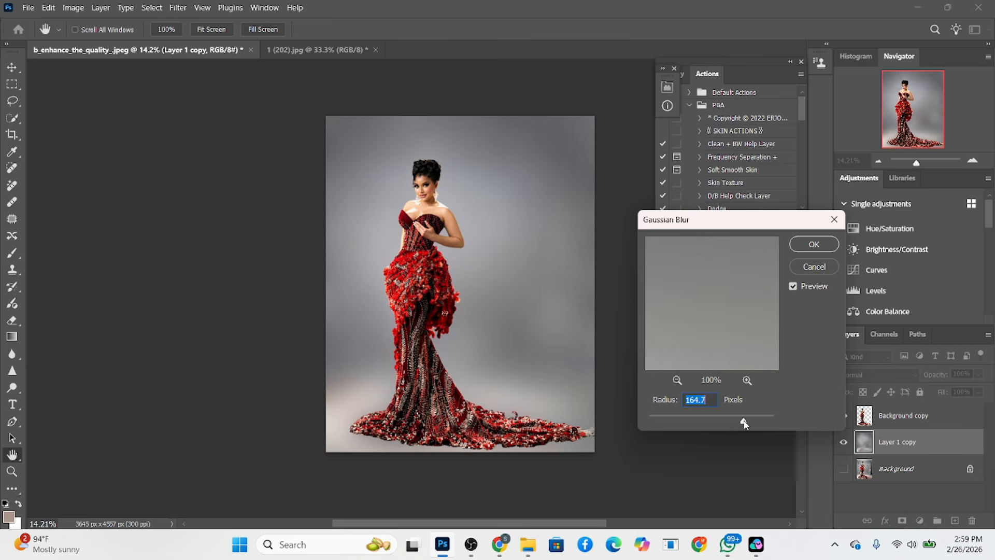
left_click(814, 245)
left_click(12, 84)
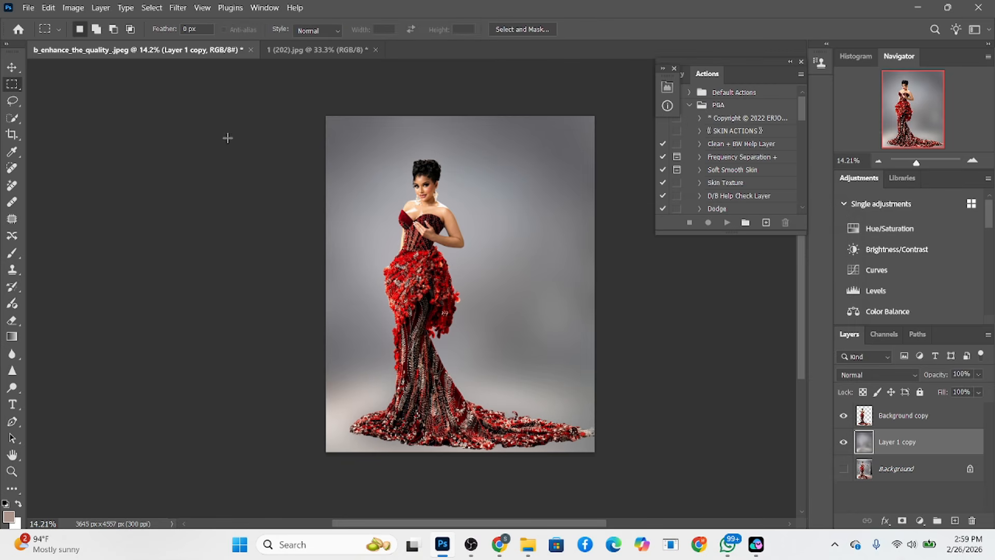
Show the Background layer and toggle Layer 1 copy to compare the blurred backdrop with the original photo
left_click(843, 442)
left_click(843, 441)
left_click(843, 441)
left_click(843, 441)
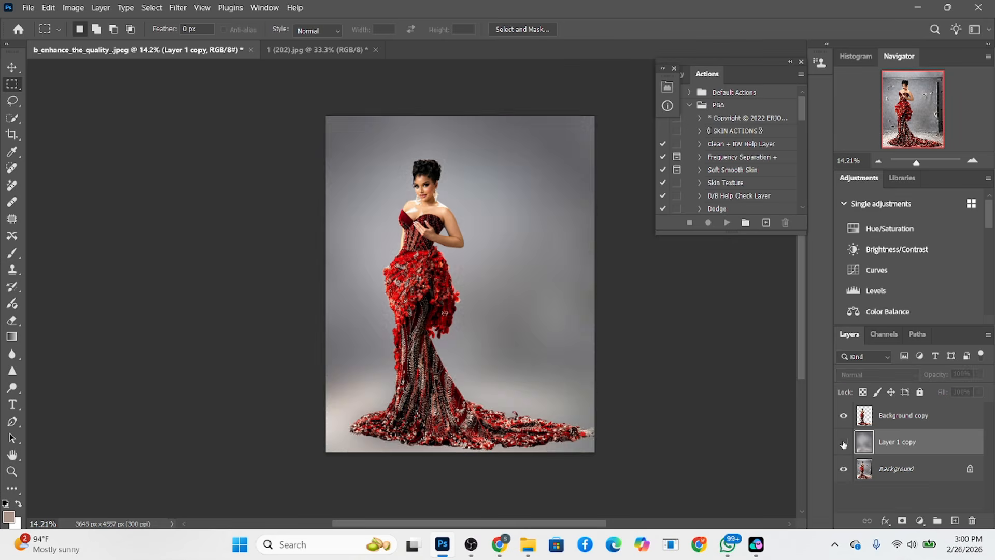
left_click(843, 443)
left_click(843, 443)
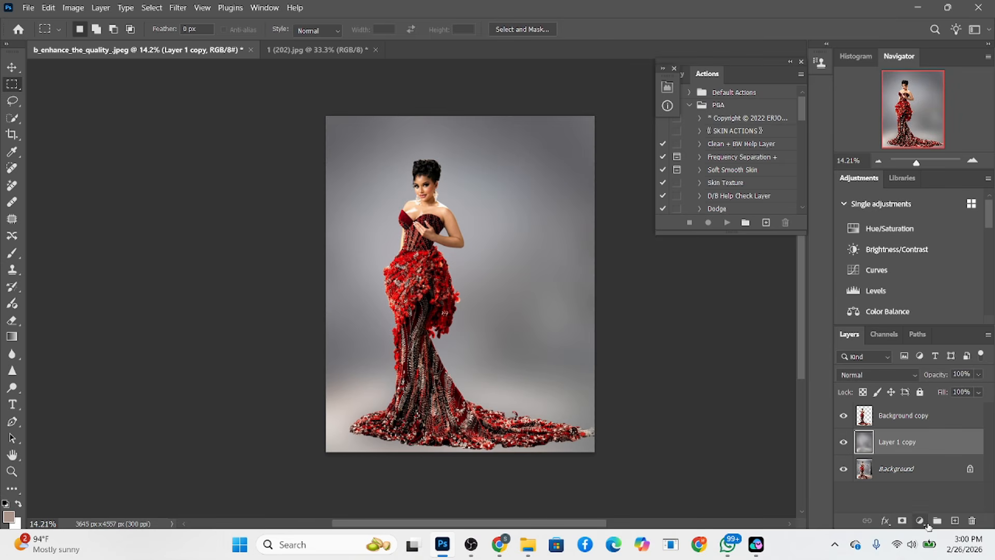
Add a Solid Color fill layer in neutral grey #919191 above Layer 1 copy
left_click(924, 525)
left_click(911, 297)
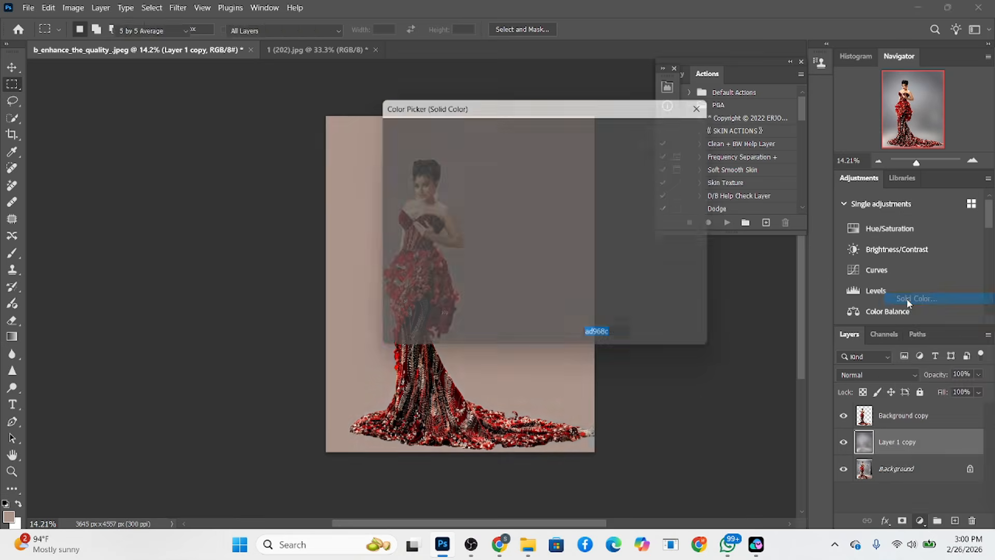
left_click(579, 229)
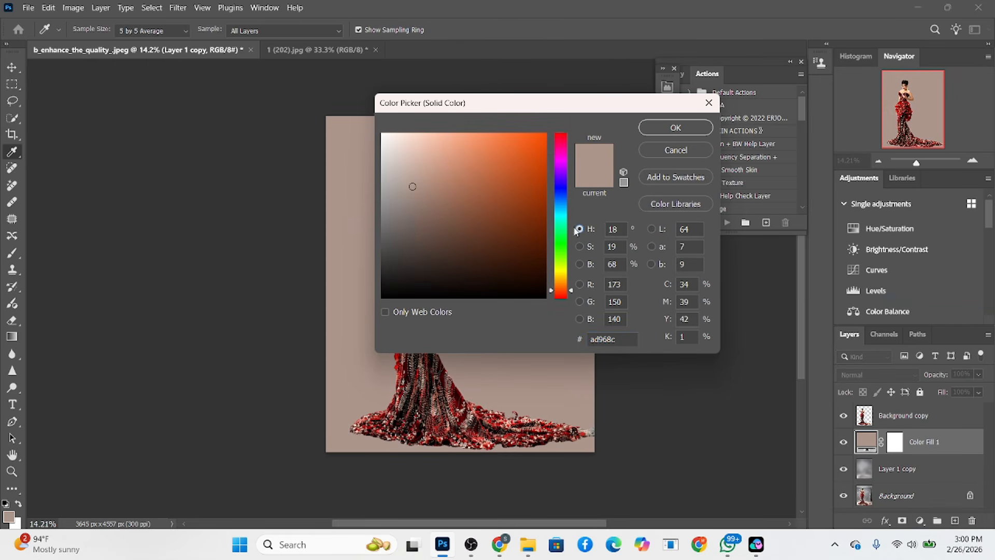
left_click_drag(394, 207, 374, 205)
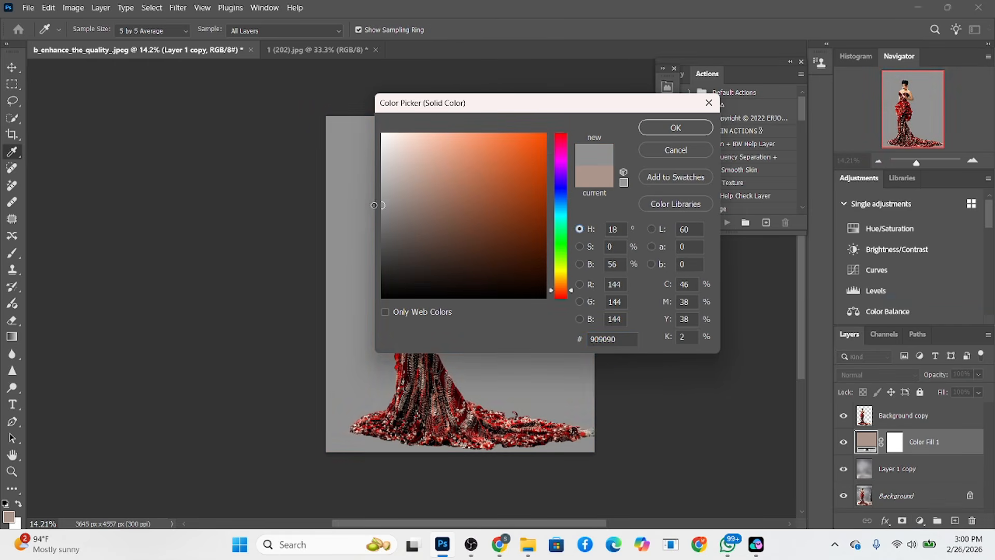
left_click(655, 128)
Try the Luminosity blend mode on the grey fill layer and settle on Color
left_click(876, 374)
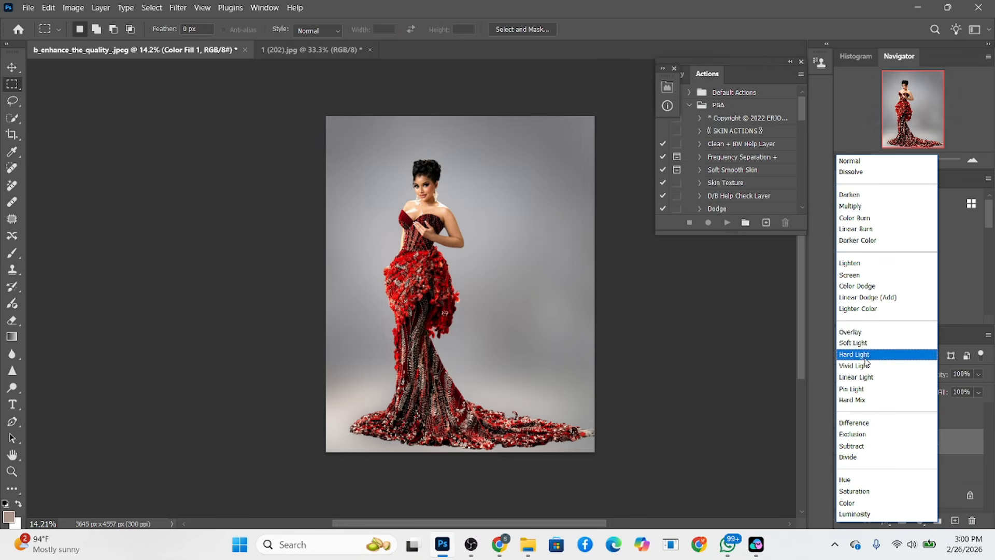
left_click(864, 514)
left_click(870, 377)
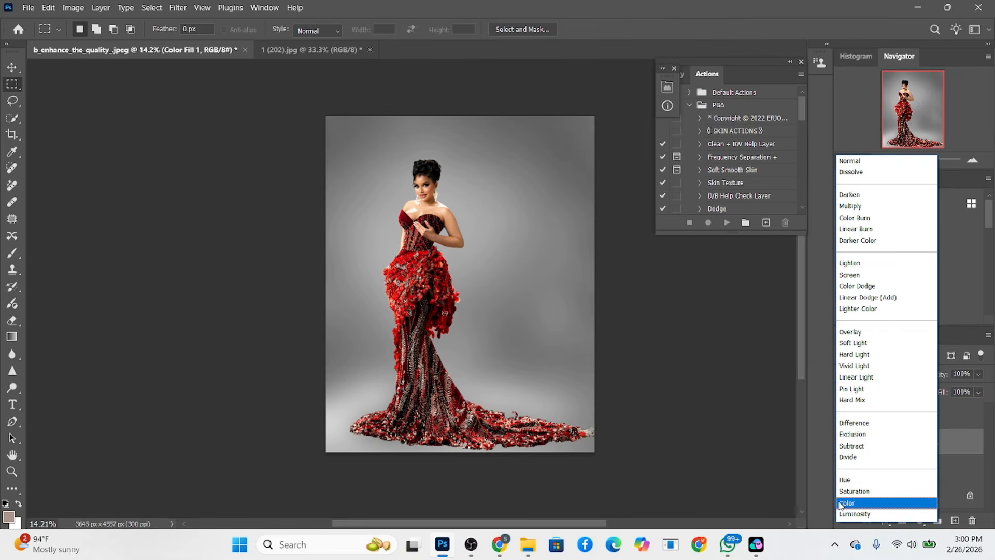
left_click(841, 503)
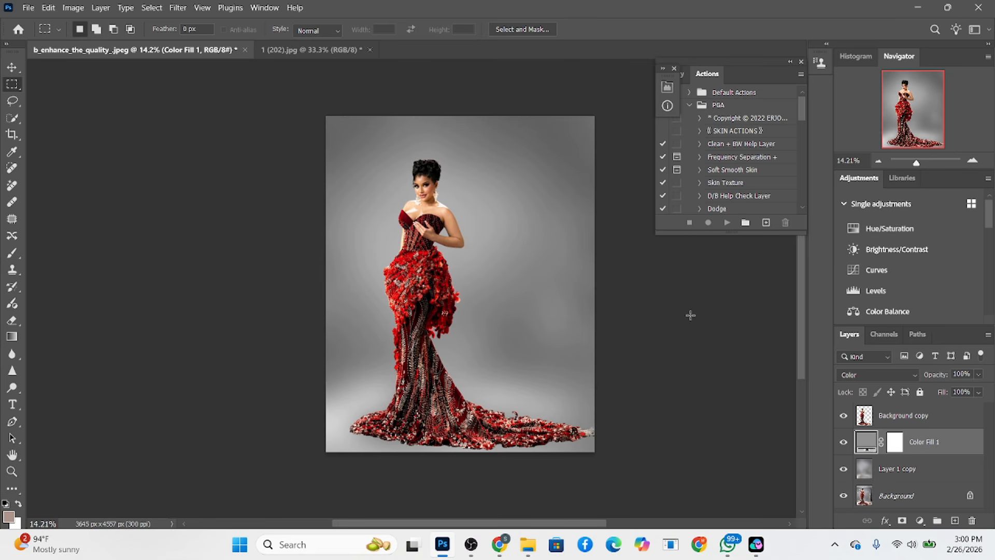
Add a Solid Color fill over the backdrop's upper portion, sampling the gown's bodice red and darkening it to #42010b
left_click_drag(273, 85, 733, 356)
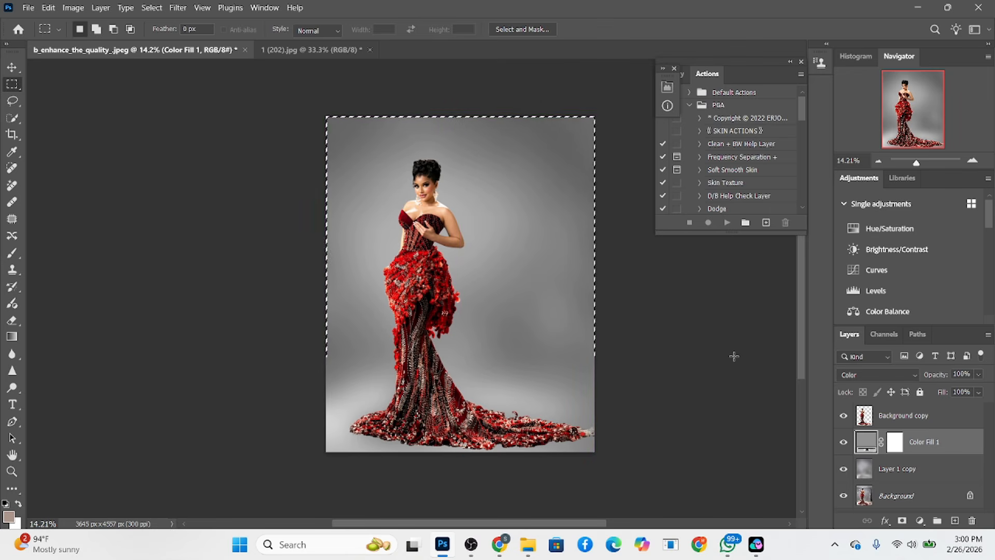
left_click(920, 521)
left_click(916, 294)
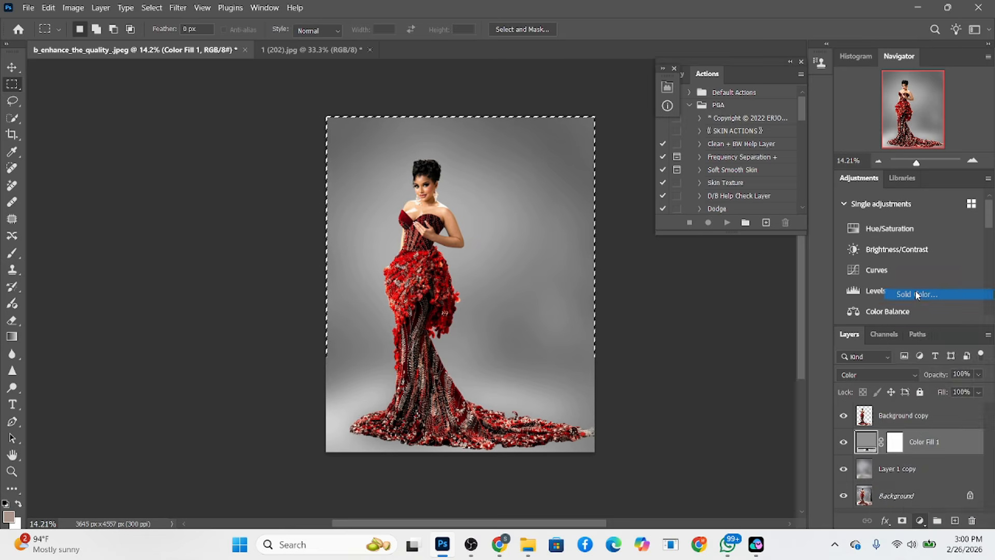
left_click_drag(440, 109, 575, 141)
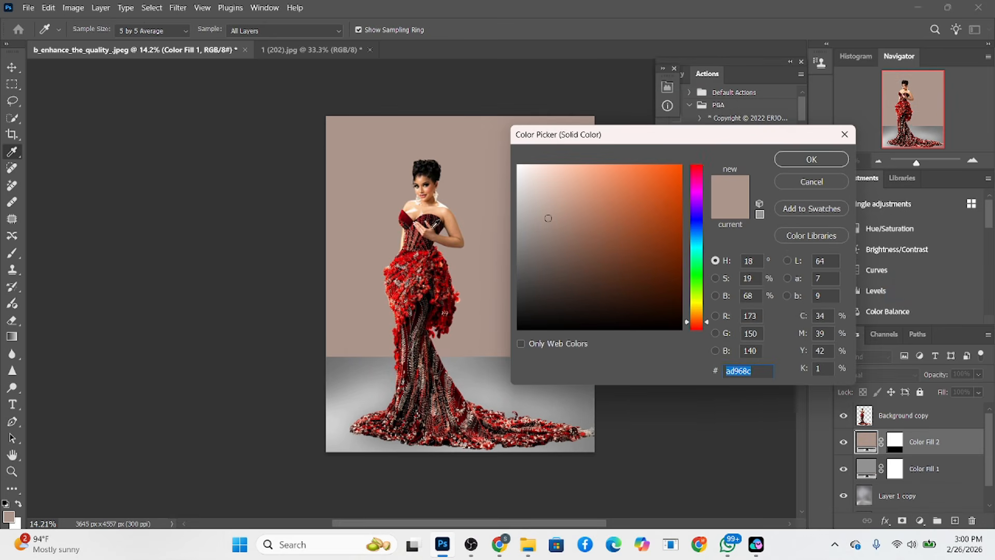
left_click(408, 217)
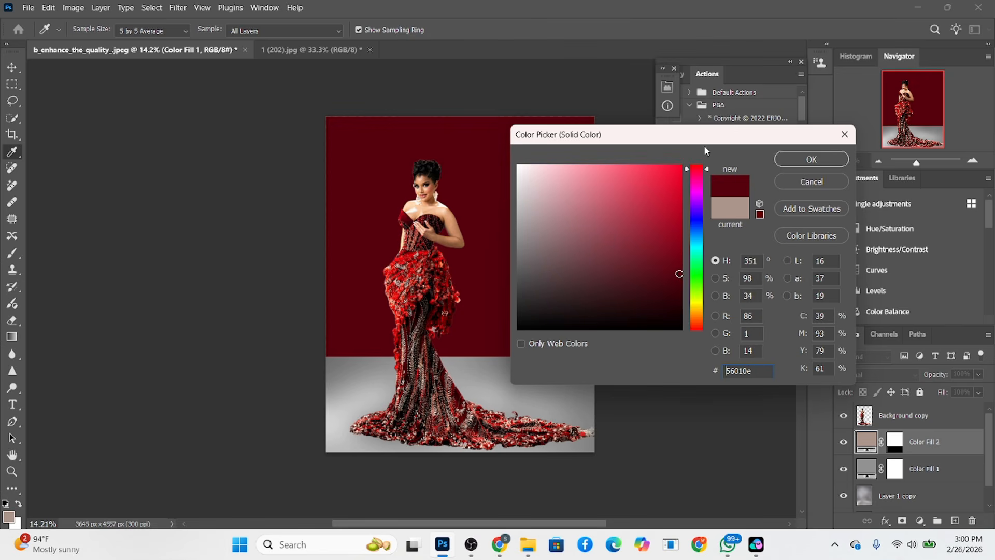
left_click(716, 295)
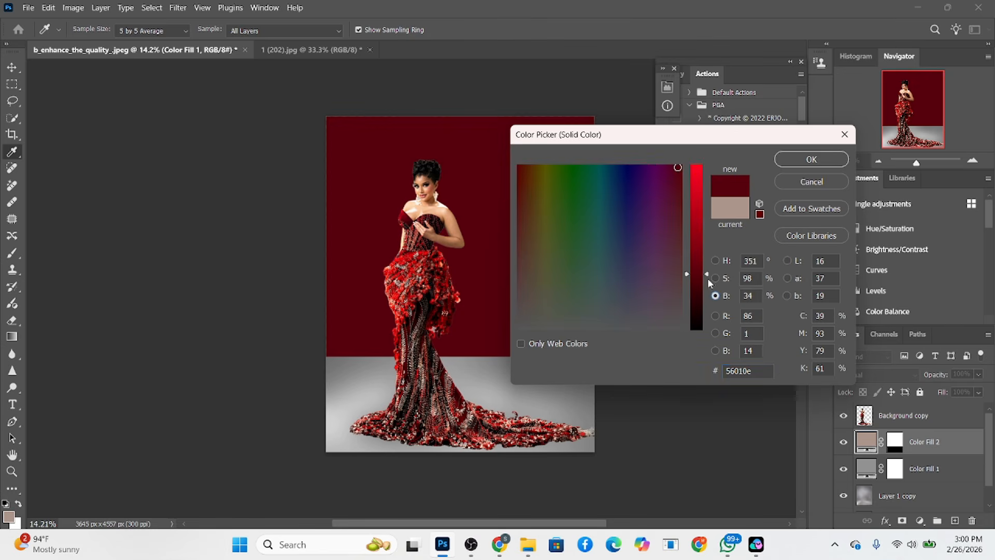
left_click_drag(708, 279, 708, 287)
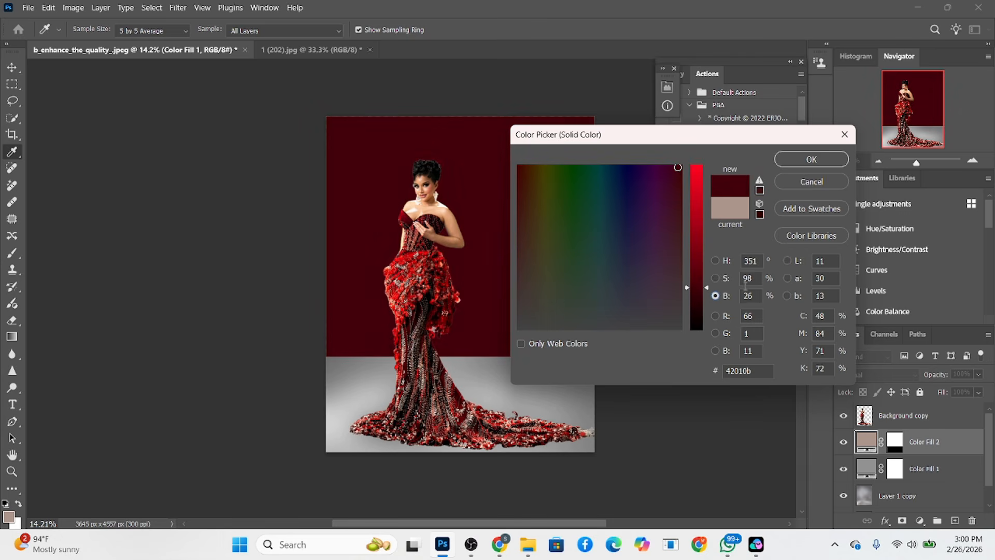
left_click(812, 159)
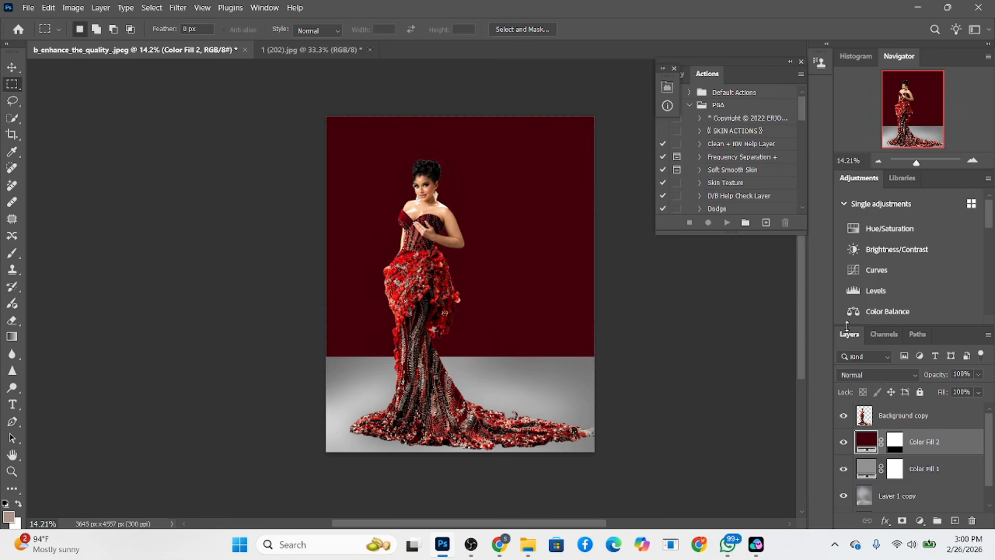
Keep the Color Fill 2 layer in Normal mode, lower its opacity to 77%, and compare the backdrop with and without it
left_click(854, 378)
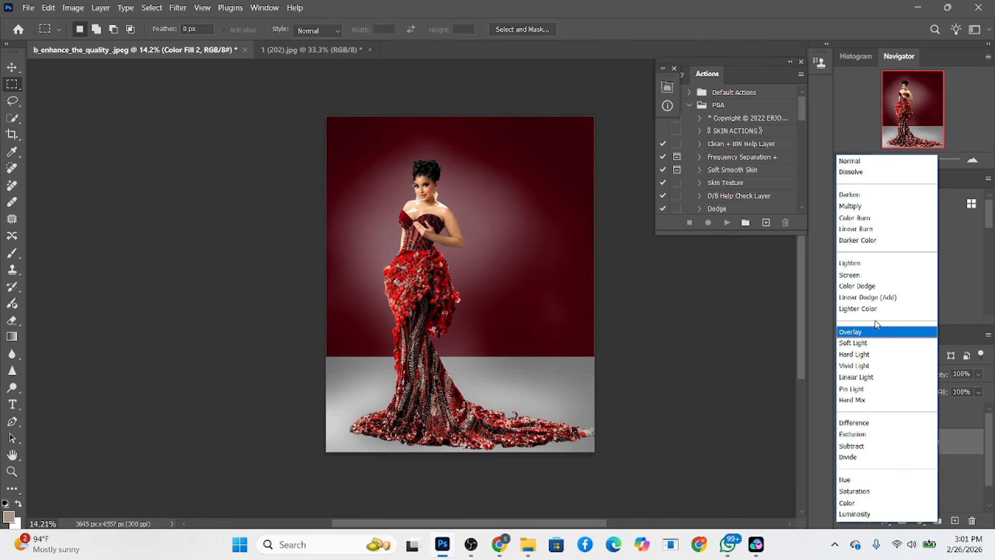
key("Escape")
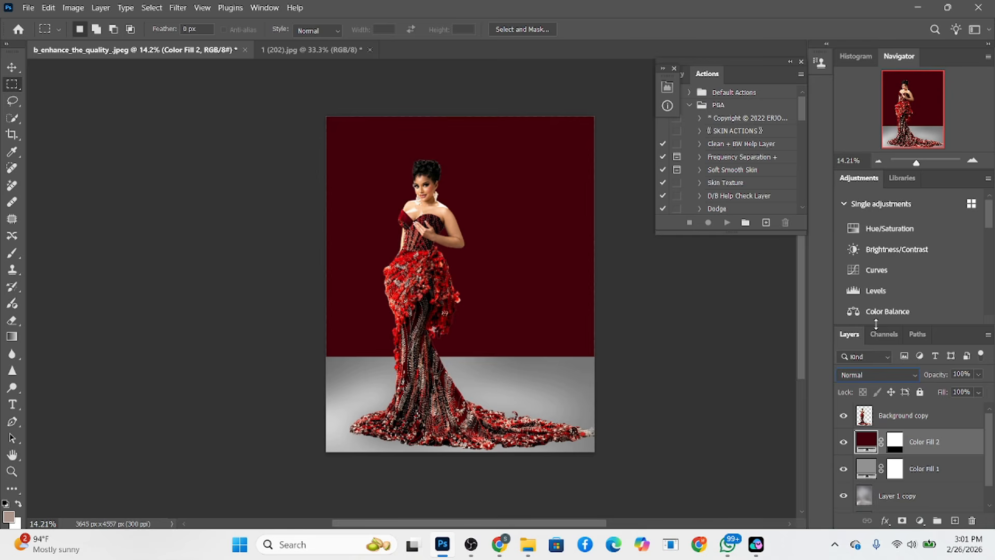
left_click(979, 374)
left_click_drag(968, 388, 973, 397)
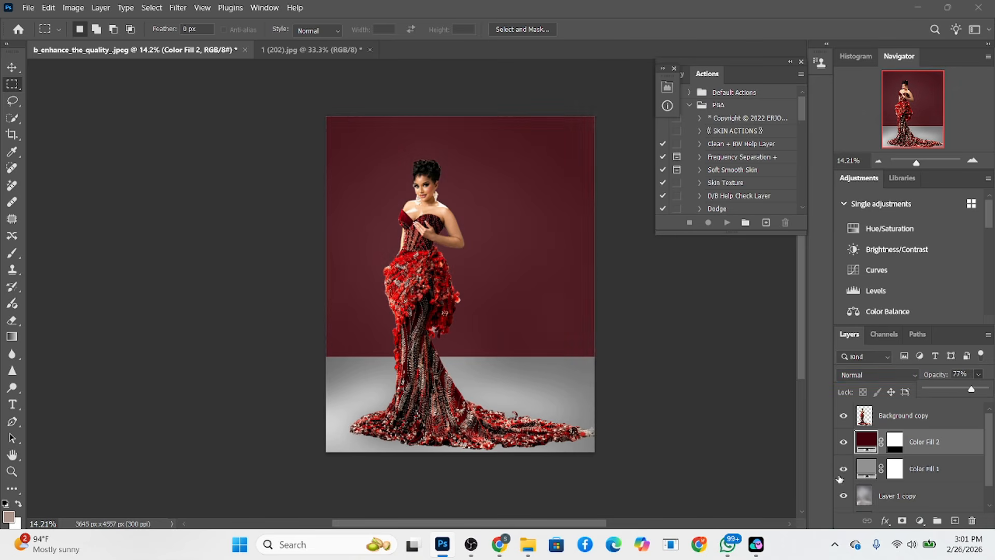
left_click(843, 445)
left_click(844, 445)
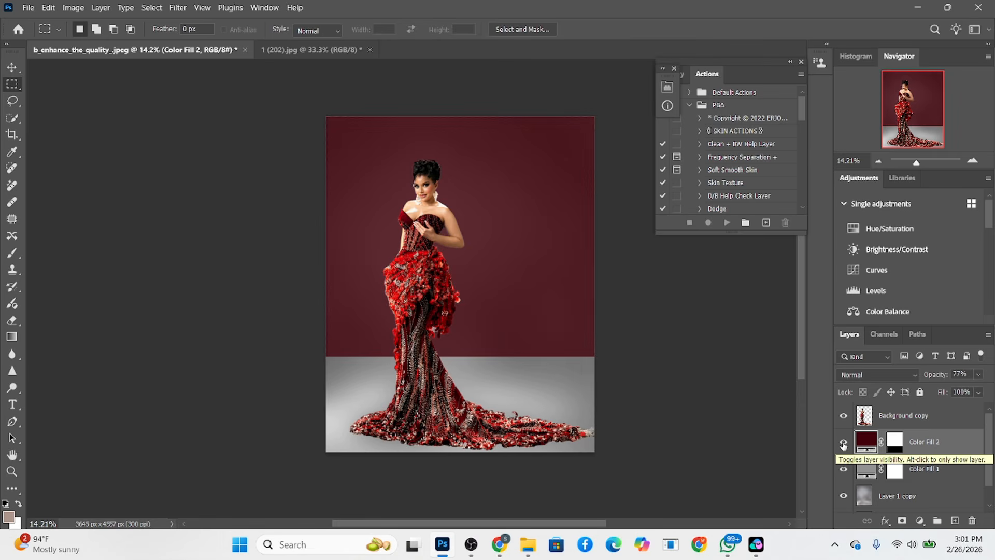
Select a thin horizontal strip across the line between wall and floor and target the Color Fill 2 layer mask
left_click_drag(288, 348, 637, 366)
left_click(896, 447)
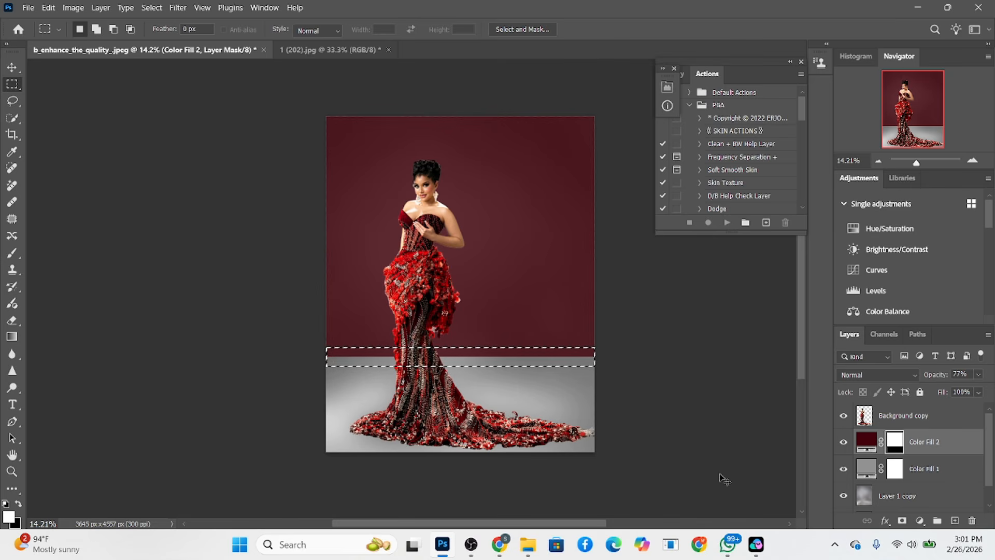
Try inverting the Color Fill 2 mask within the strip selection and undo the inversion
key("ctrl+i")
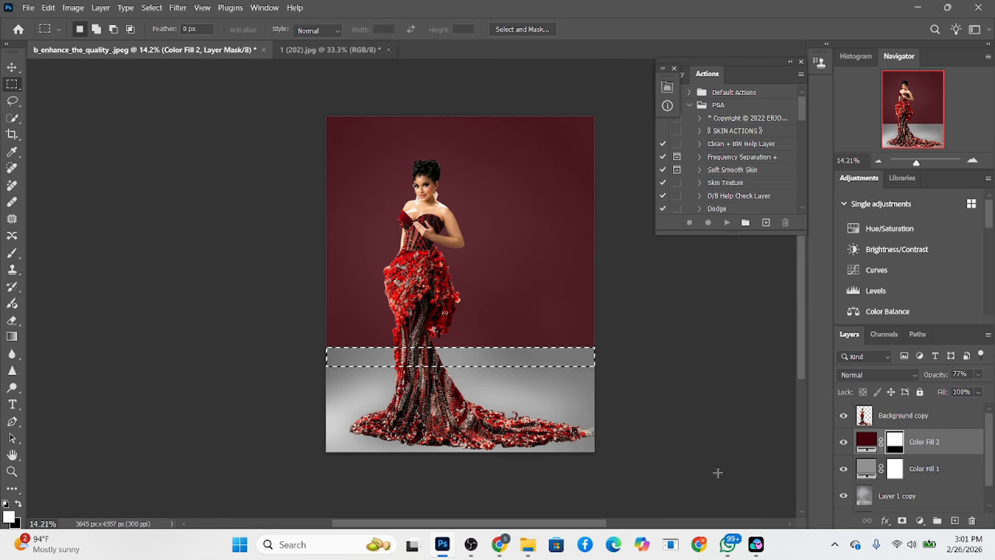
key("z")
key("ctrl+z")
key("ctrl+z")
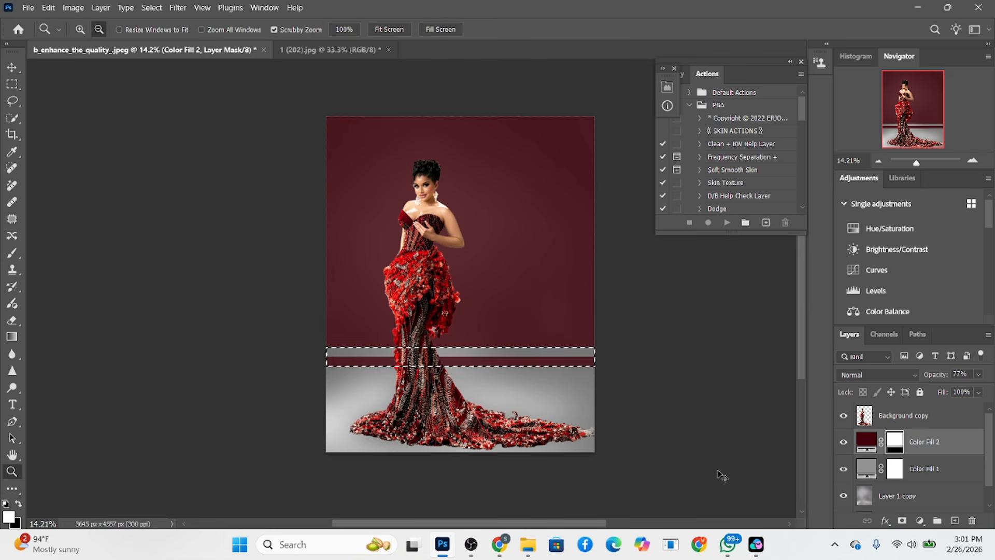
right_click(525, 357)
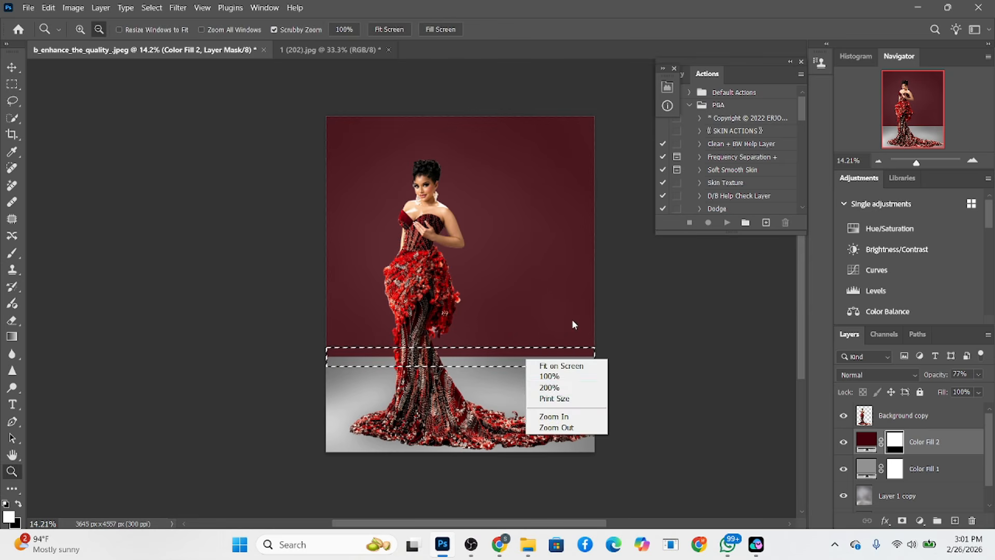
left_click(571, 319)
left_click(12, 84)
right_click(520, 337)
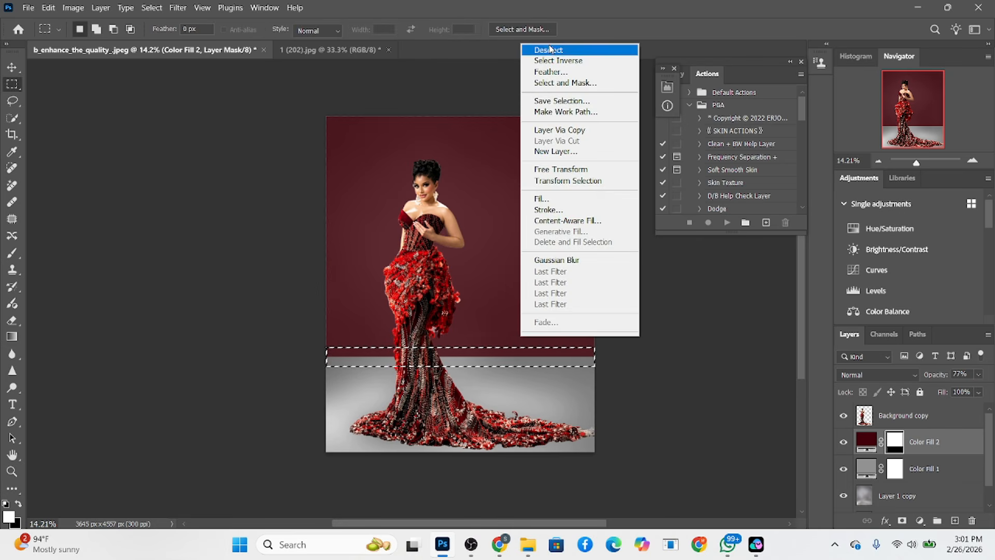
key("Escape")
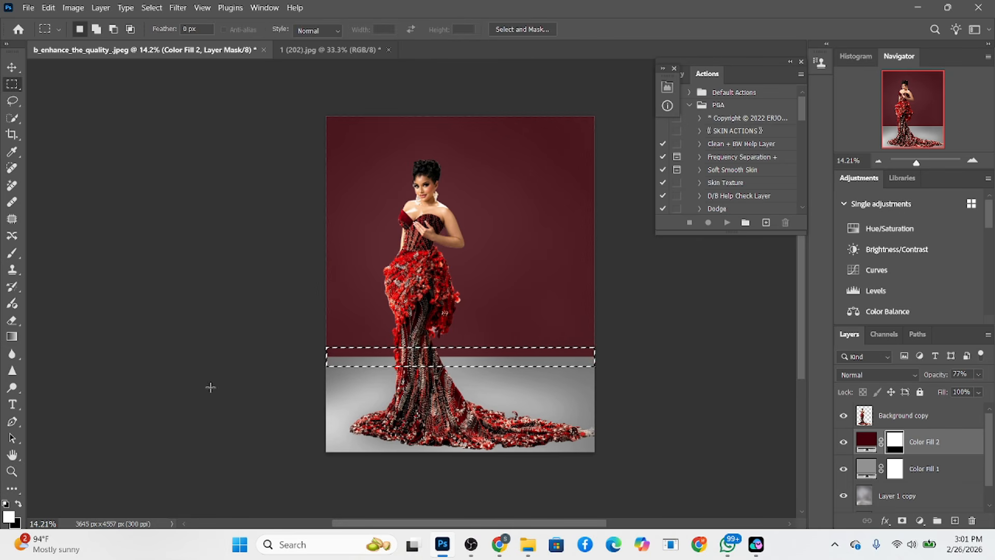
Paint white across the strip on the Color Fill 2 mask with a 1042 px brush, extending the red downward, and deselect
key("alt")
left_click(11, 252)
left_click_drag(471, 372, 497, 389)
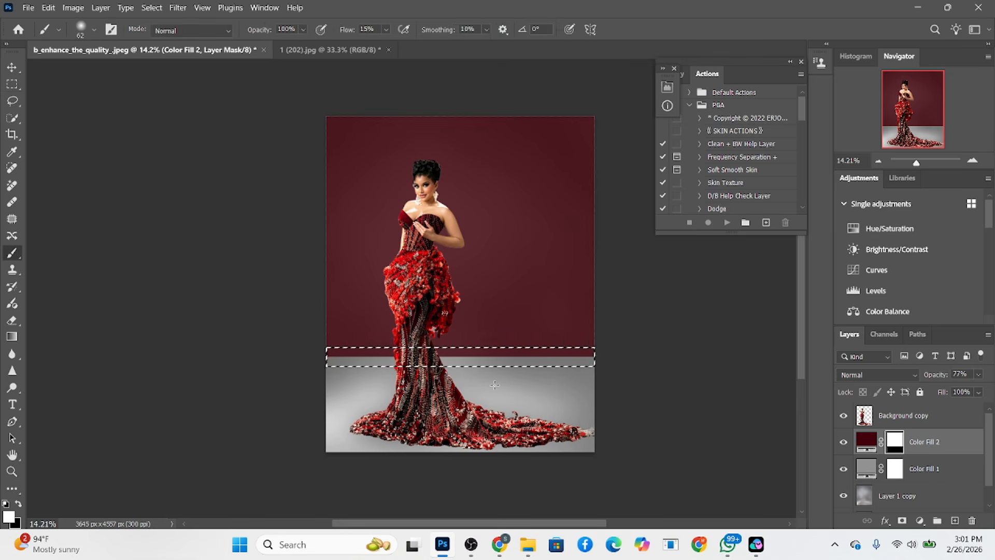
left_click_drag(444, 347, 466, 366)
key("x")
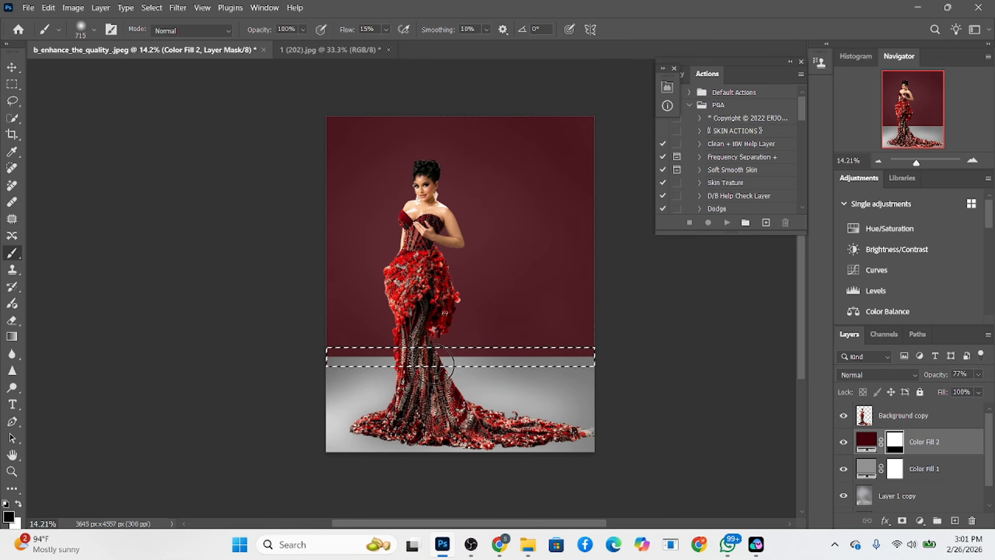
left_click_drag(402, 321, 390, 424)
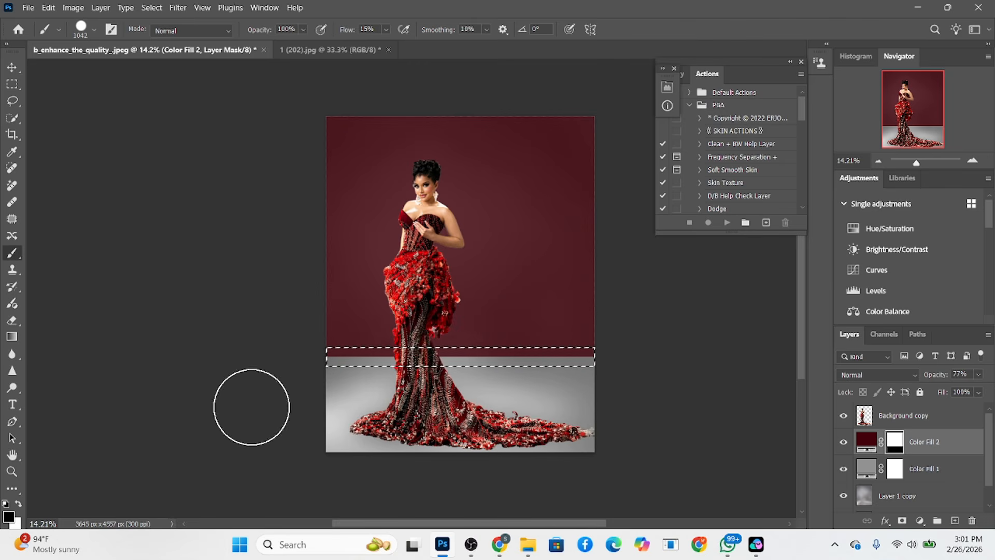
mouse_move(290, 388)
left_mouse_down()
mouse_move(675, 367)
mouse_move(327, 387)
mouse_move(167, 362)
mouse_move(751, 368)
left_mouse_up()
key("x")
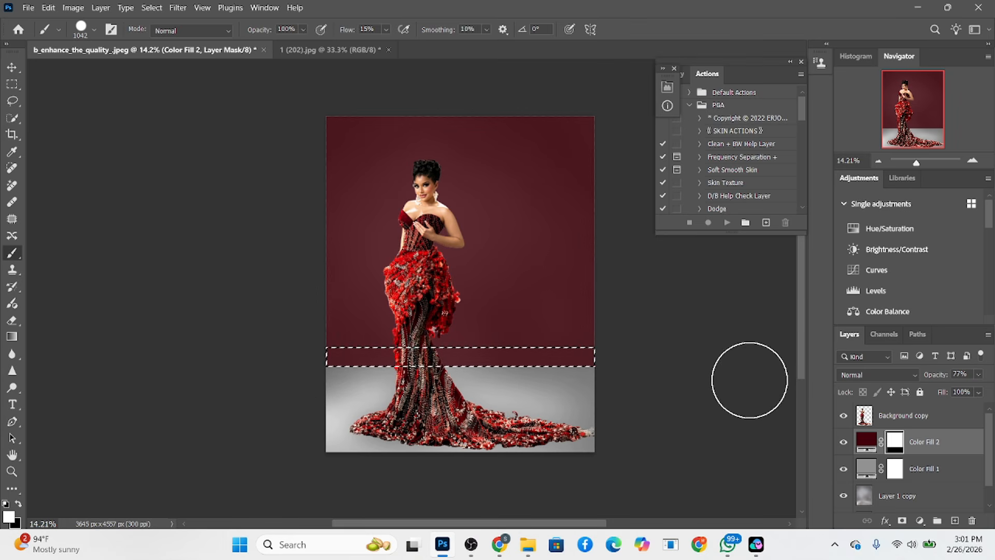
key("ctrl+d")
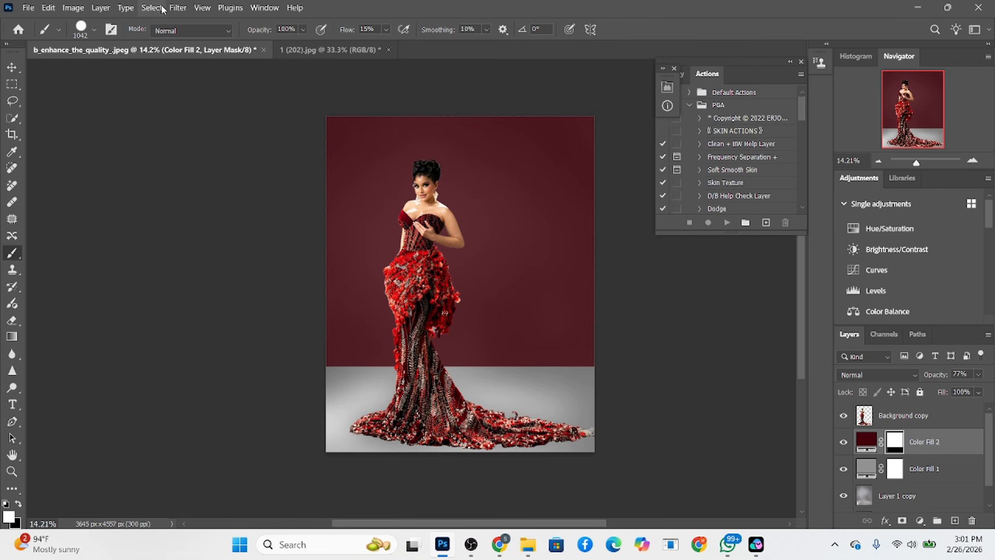
In 1 (202).jpg, select the wooden floor across the full image width and copy it to a new layer
left_click(317, 50)
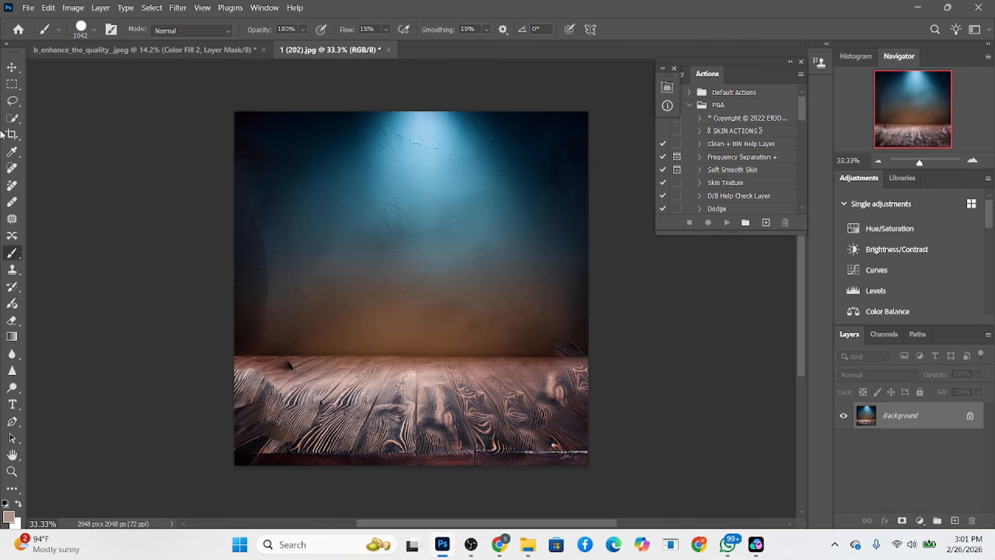
left_click(12, 85)
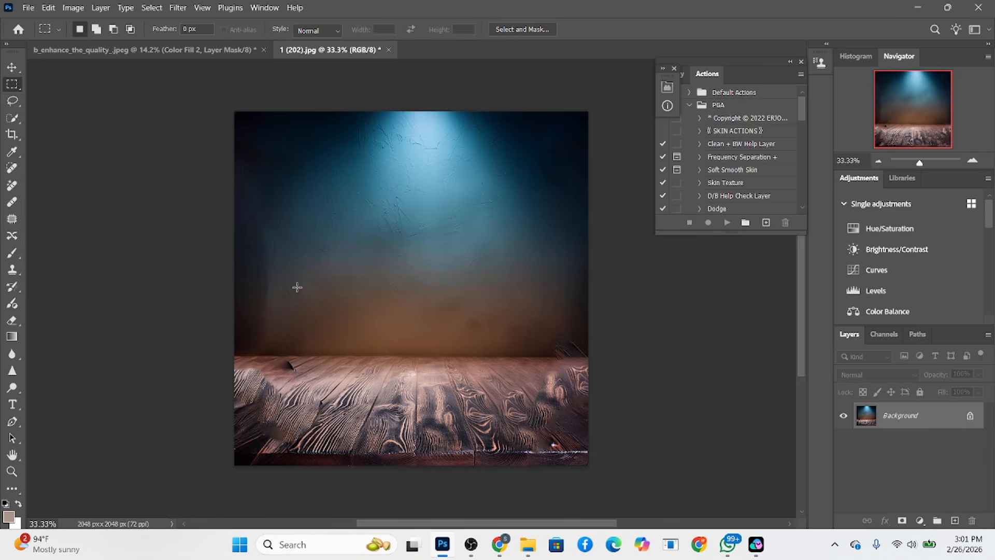
left_click_drag(225, 359, 622, 438)
right_click(432, 409)
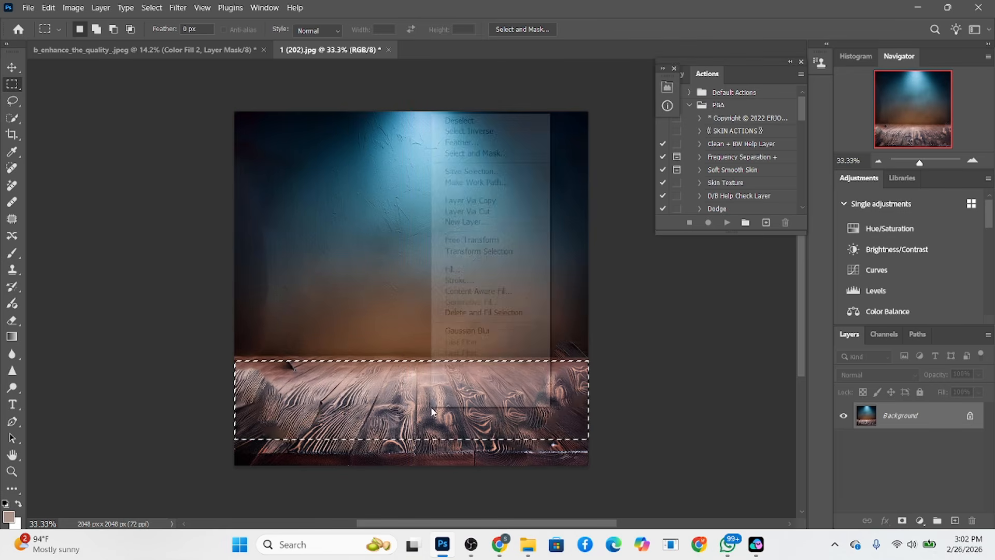
left_click(500, 200)
Bring the wooden floor layer into the portrait document, scale it to about 284.66%, and place it over the floor area behind the woman
key("v")
left_click_drag(495, 386, 535, 389)
left_click_drag(452, 401, 459, 436)
left_click_drag(498, 394, 501, 413)
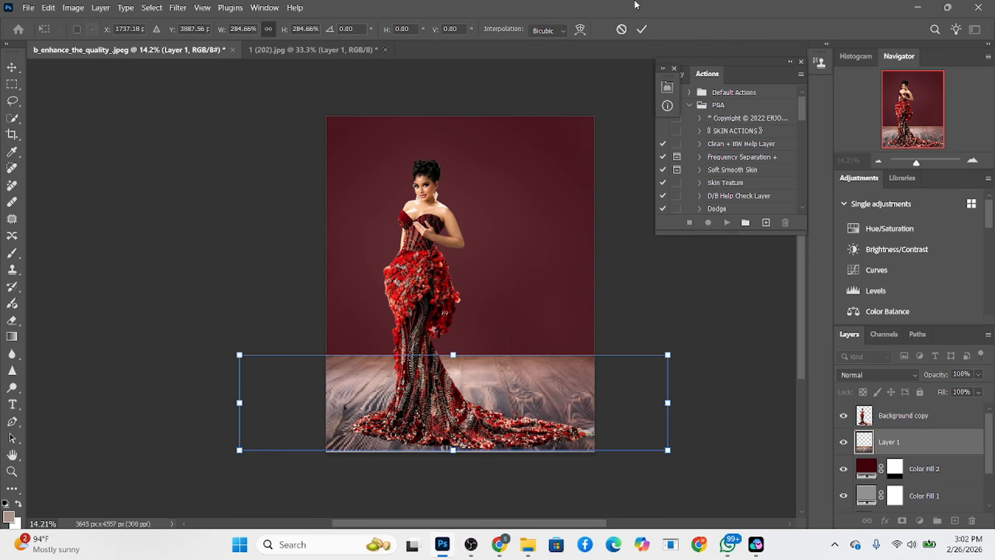
left_click(642, 30)
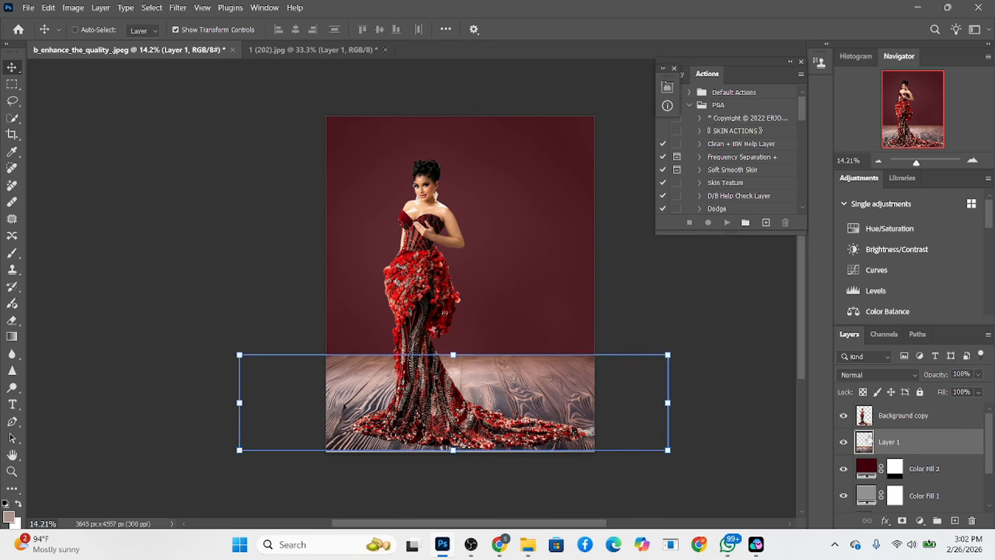
Move the wooden floor layer below Color Fill 2 and set its blend mode to Multiply
left_click(963, 453)
left_click_drag(963, 451, 958, 482)
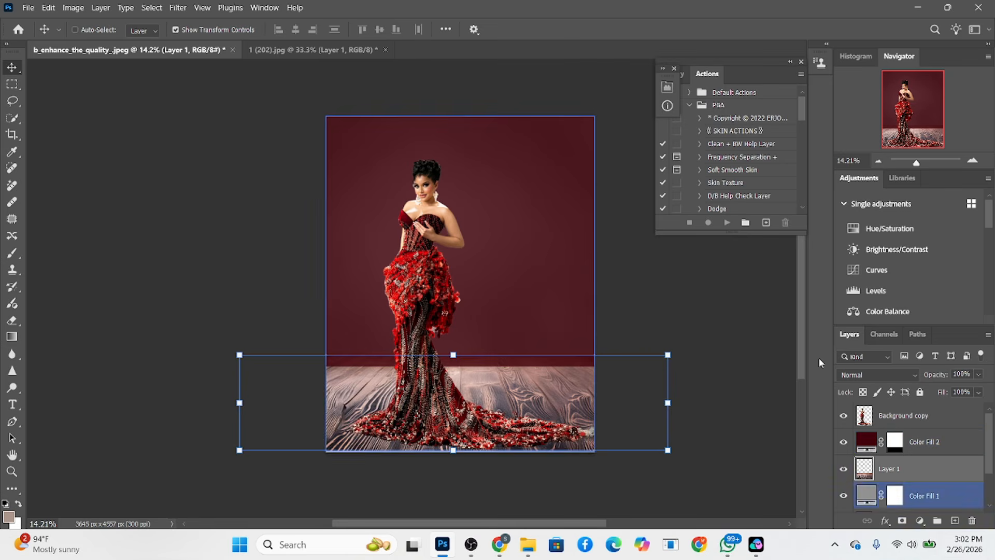
left_click(876, 375)
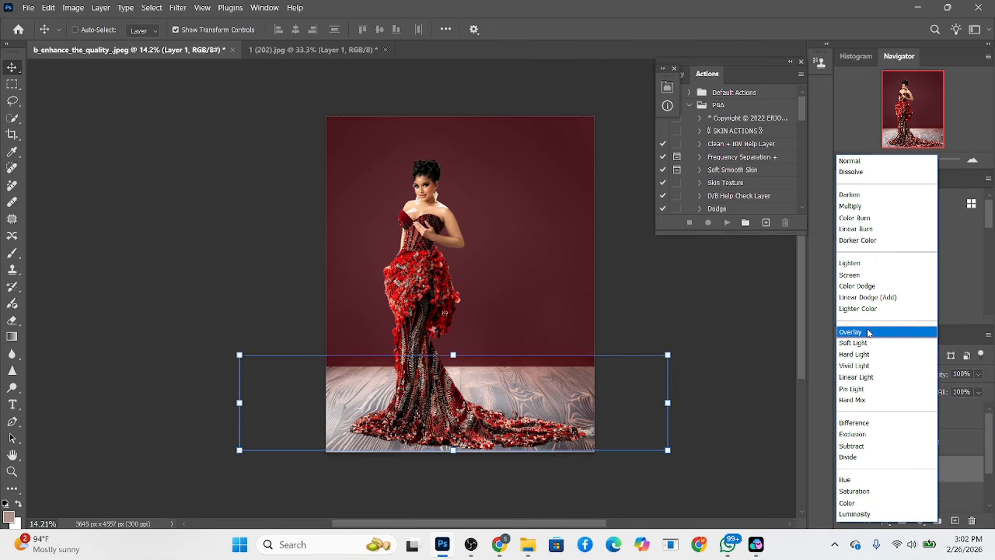
left_click(862, 206)
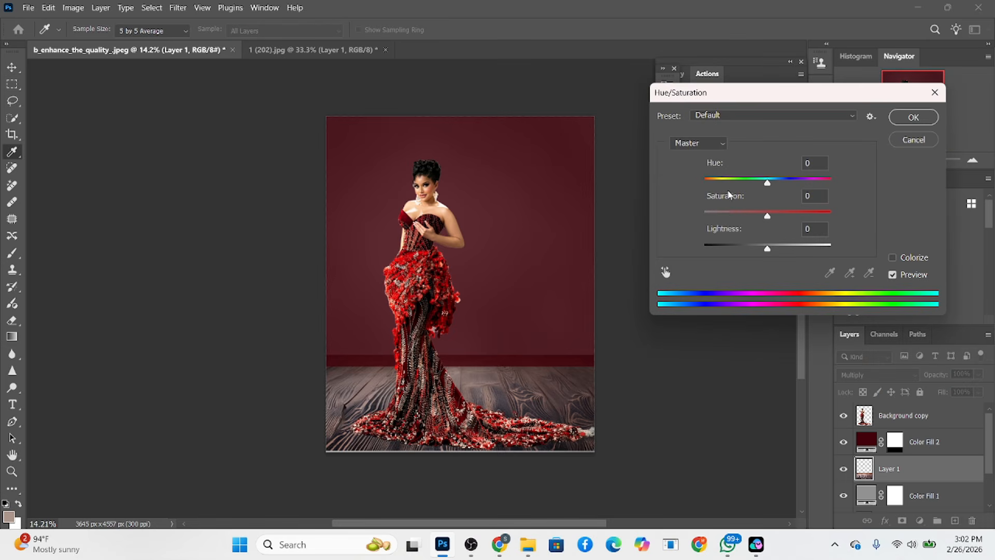
Adjust the wooden floor to Saturation -95 and Lightness -10, and enlarge it to about 101.46% to cover the image's lower edge
left_click_drag(730, 212, 708, 218)
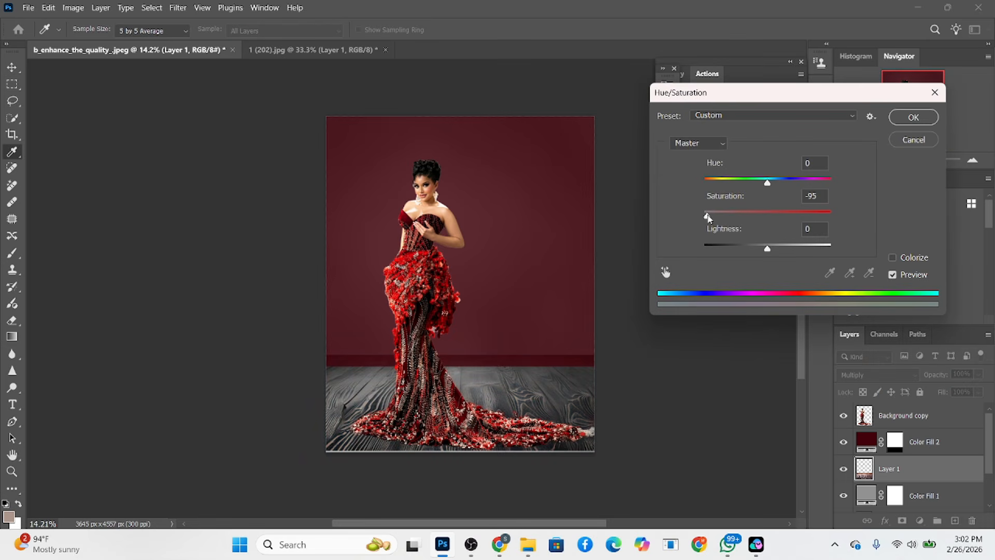
left_click(761, 246)
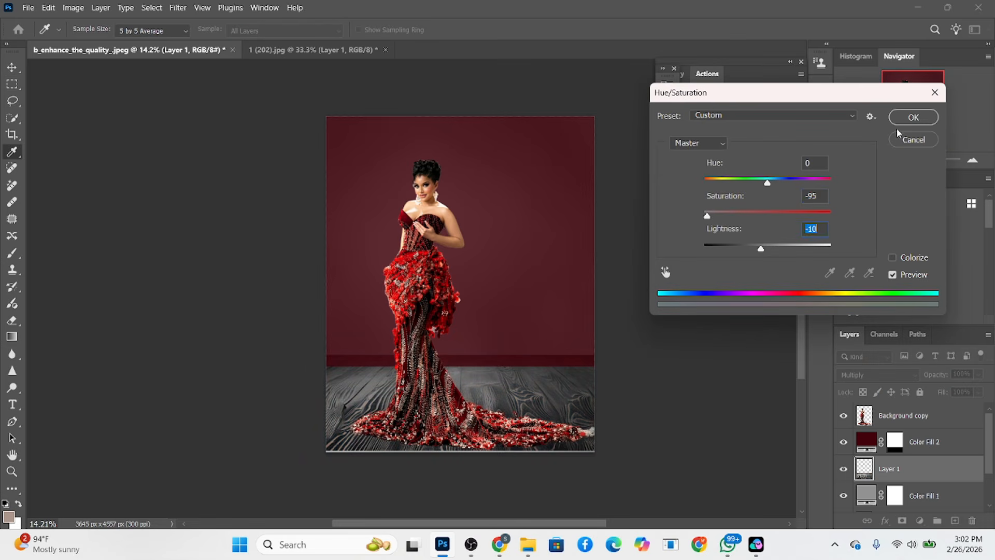
left_click(906, 114)
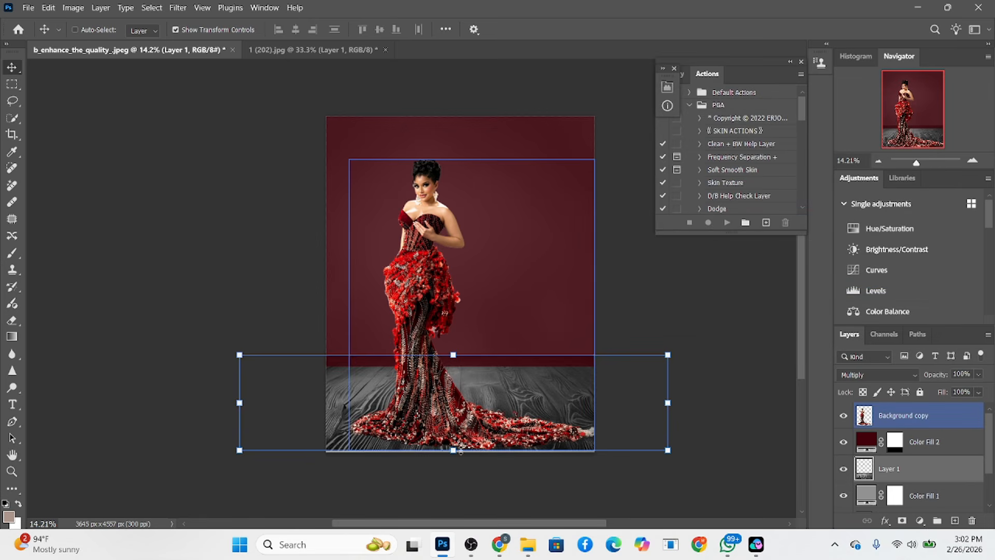
left_click_drag(460, 450, 456, 451)
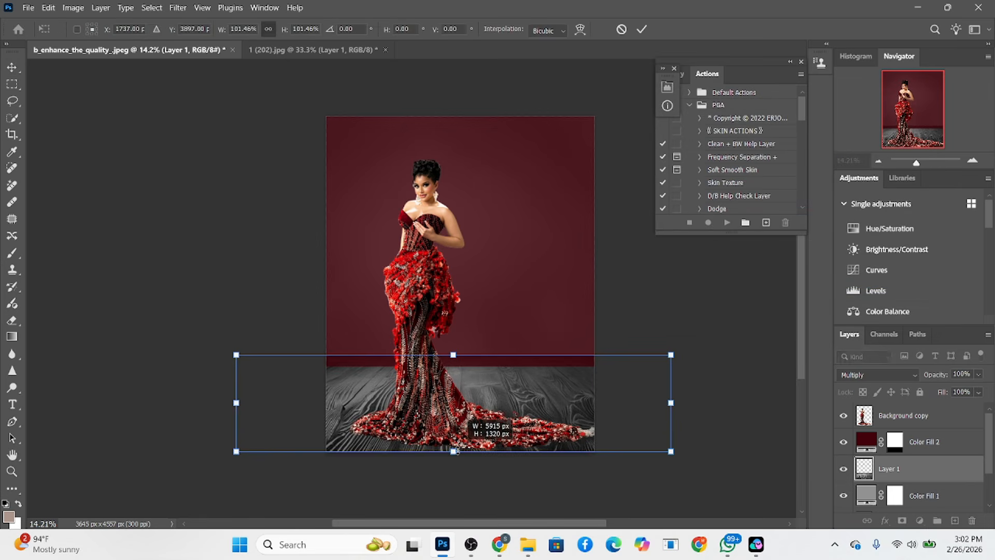
left_click(642, 29)
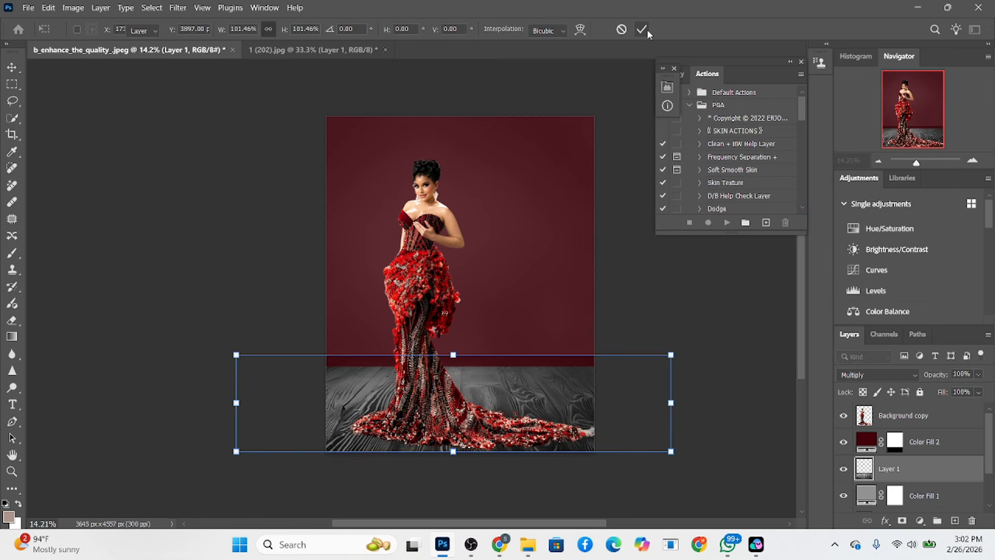
Select Color Fill 2 and compare the backdrop with and without it
left_click(922, 441)
left_click(844, 442)
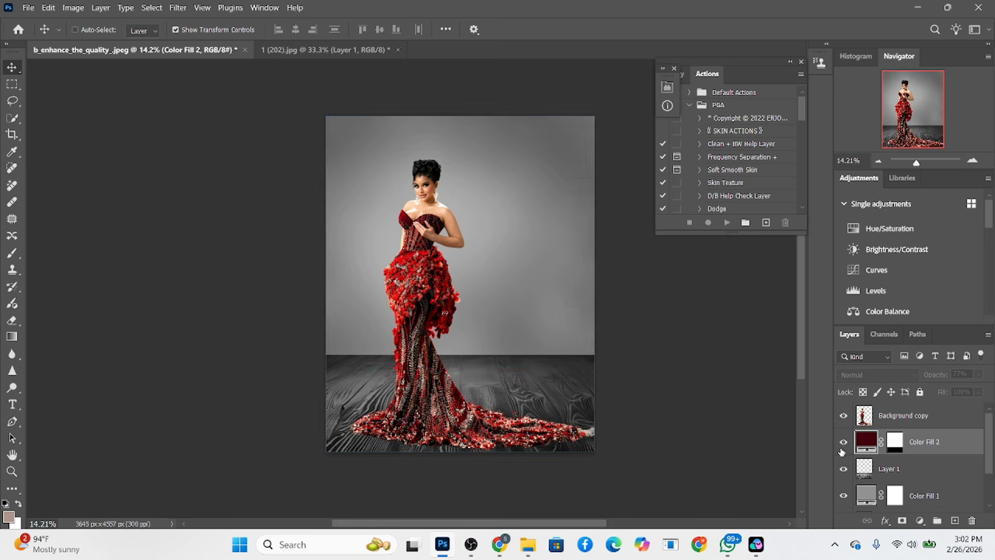
left_click(844, 442)
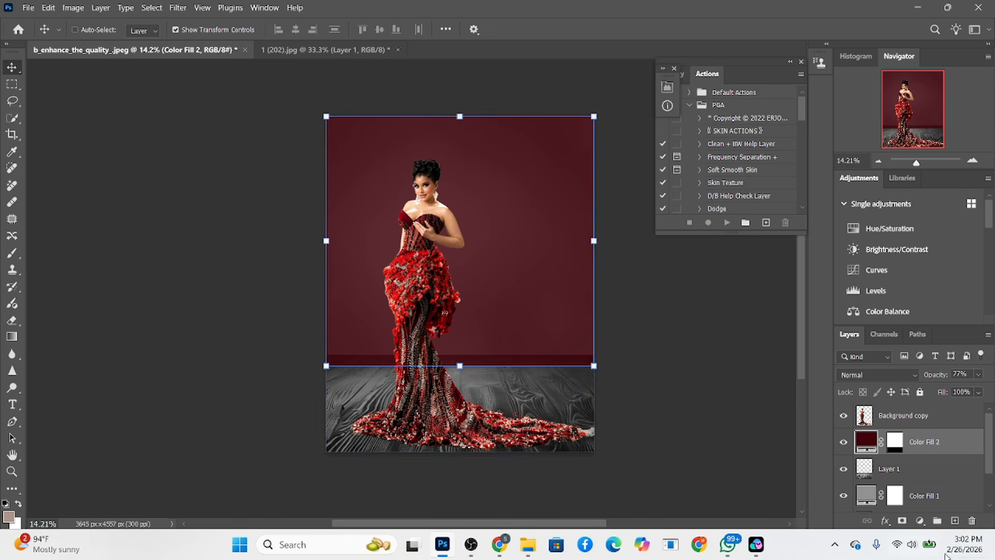
Add a Radial Gradient Fill above Color Fill 2, scale it to 56%, and position the glow behind the woman's head and shoulders
left_click(921, 520)
left_click(915, 305)
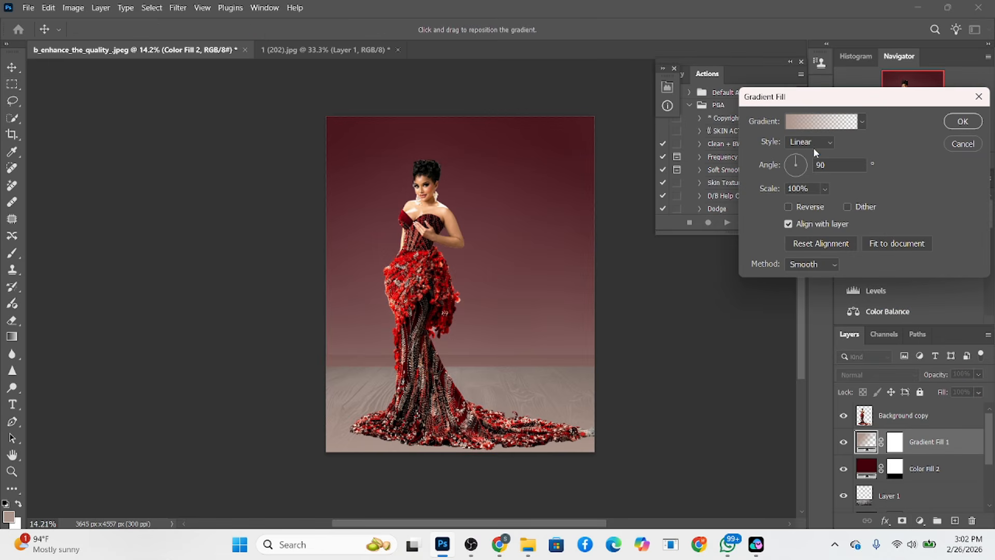
left_click(811, 142)
left_click(811, 164)
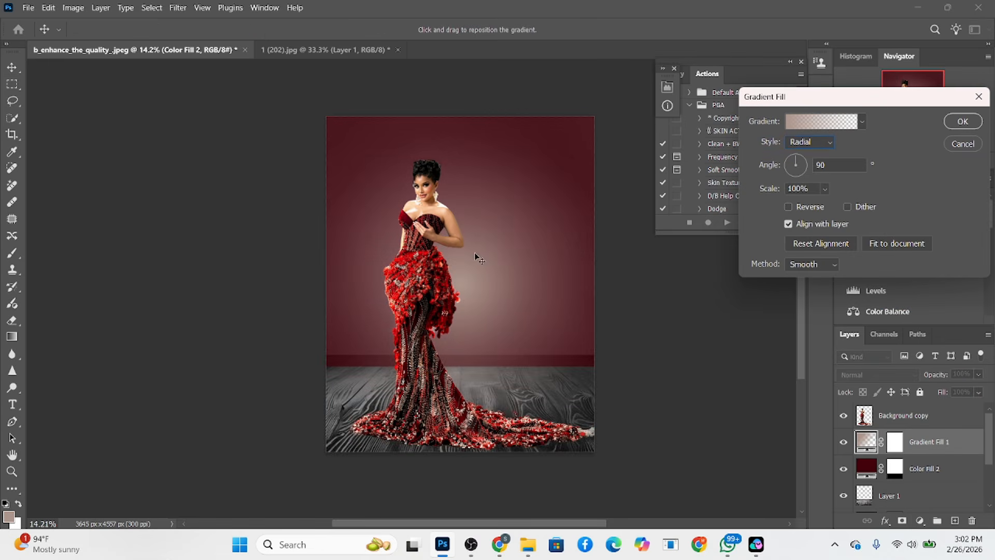
left_click_drag(480, 259, 446, 228)
left_click_drag(770, 189, 749, 194)
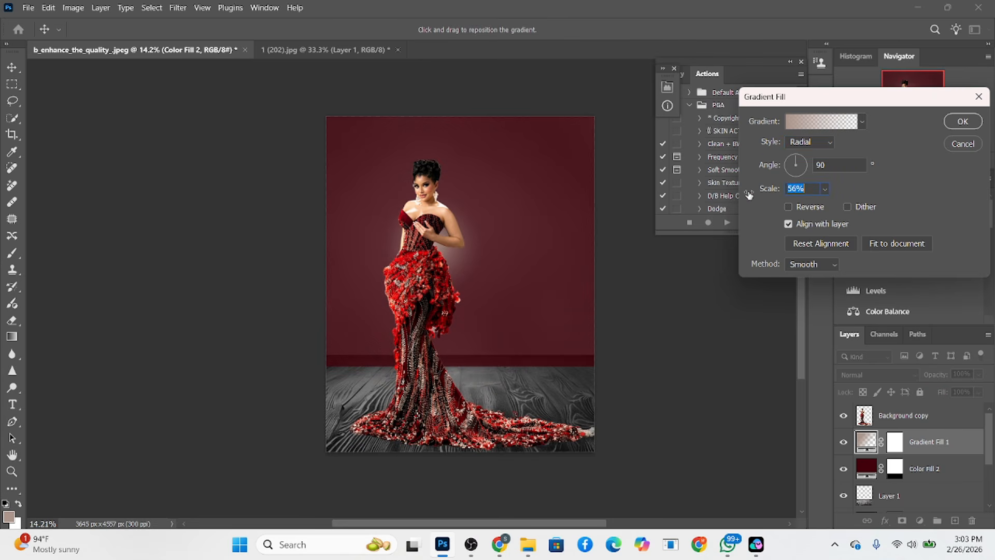
left_click_drag(328, 307, 335, 261)
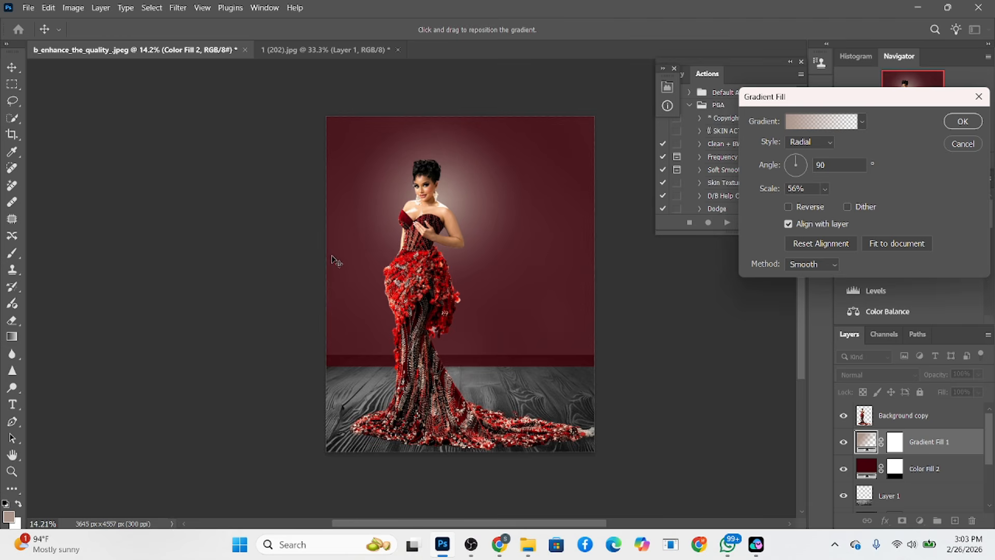
Set the gradient's starting color stop to dark green #2a321c
left_click(799, 126)
left_click(675, 332)
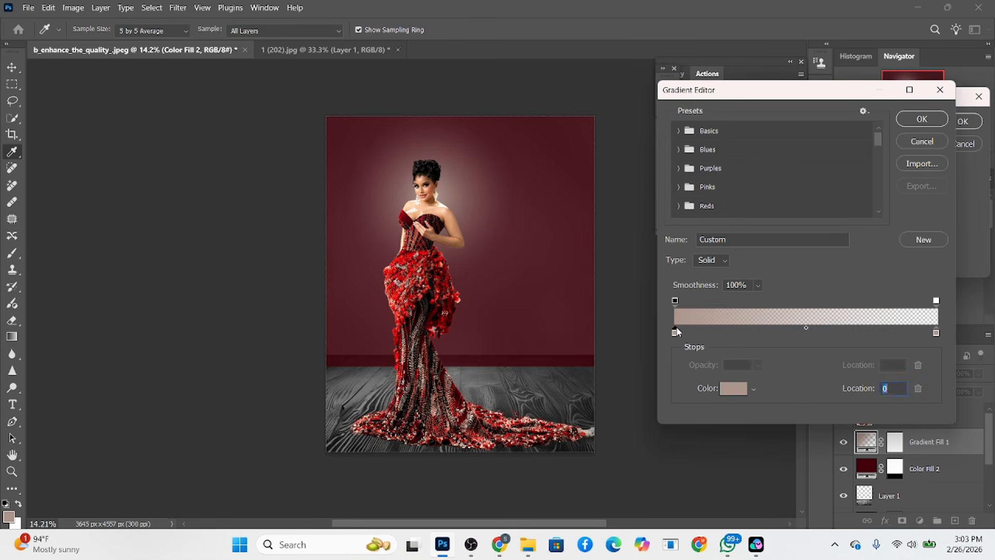
double_click(676, 331)
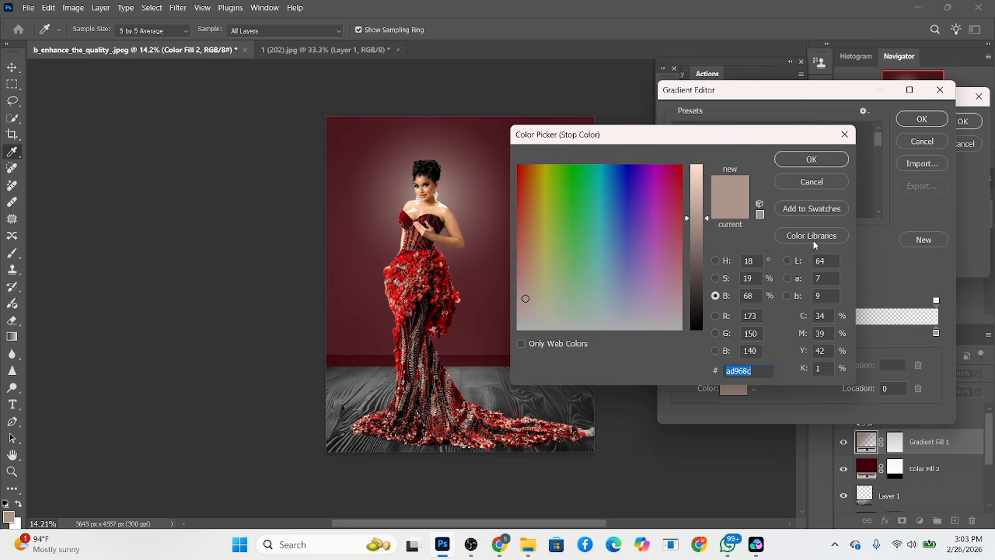
left_click(716, 262)
left_click_drag(693, 257, 693, 292)
left_click_drag(641, 285, 589, 297)
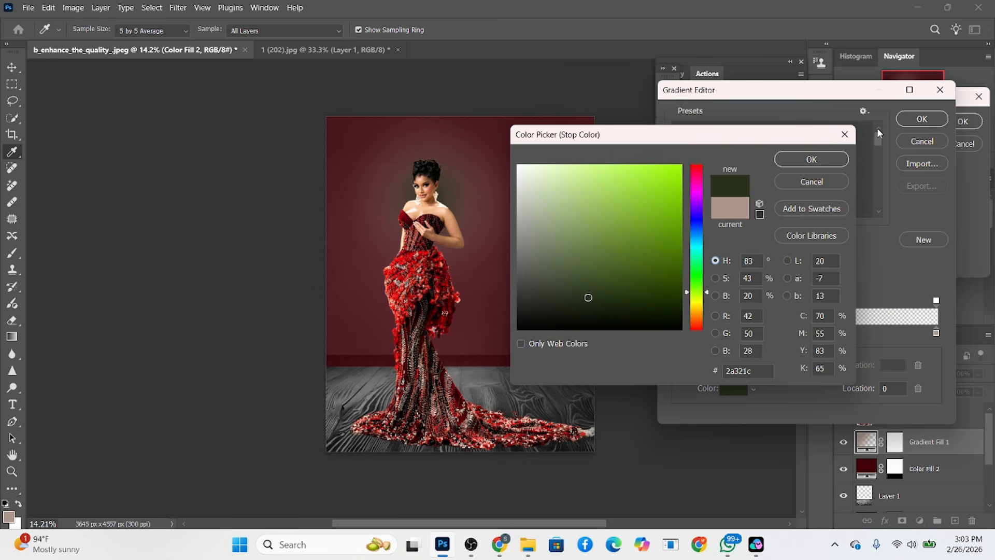
left_click(810, 159)
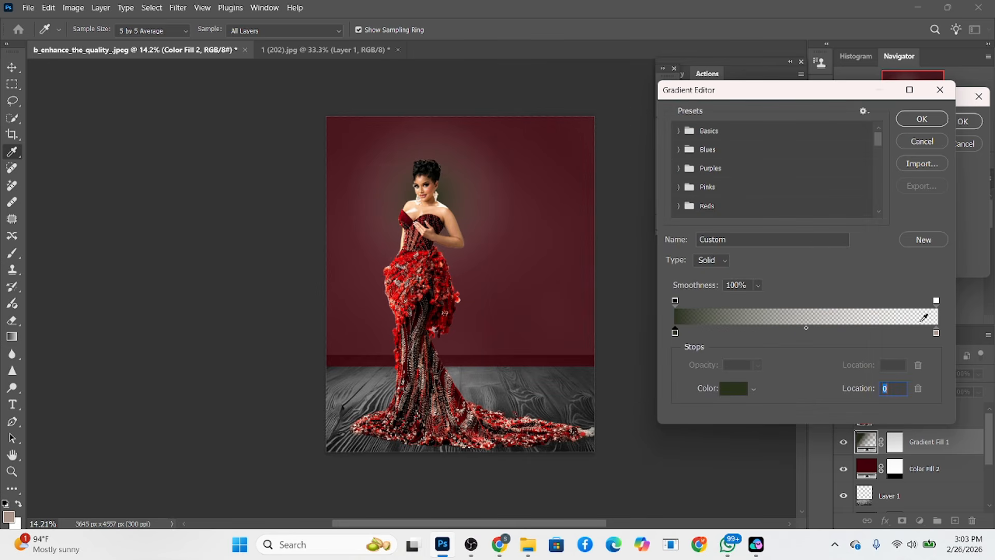
Set the gradient's ending color stop to a bright pink
double_click(935, 334)
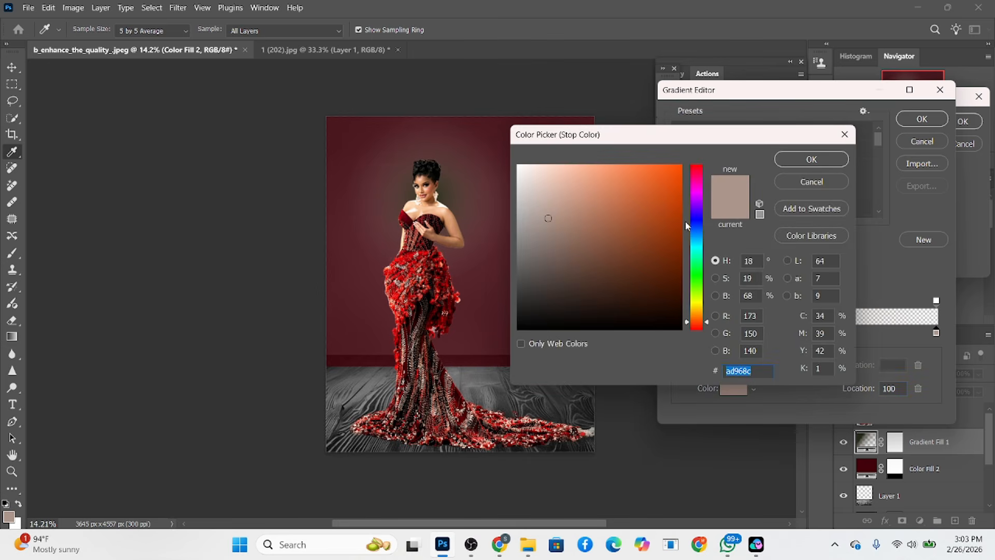
left_click_drag(693, 209, 702, 178)
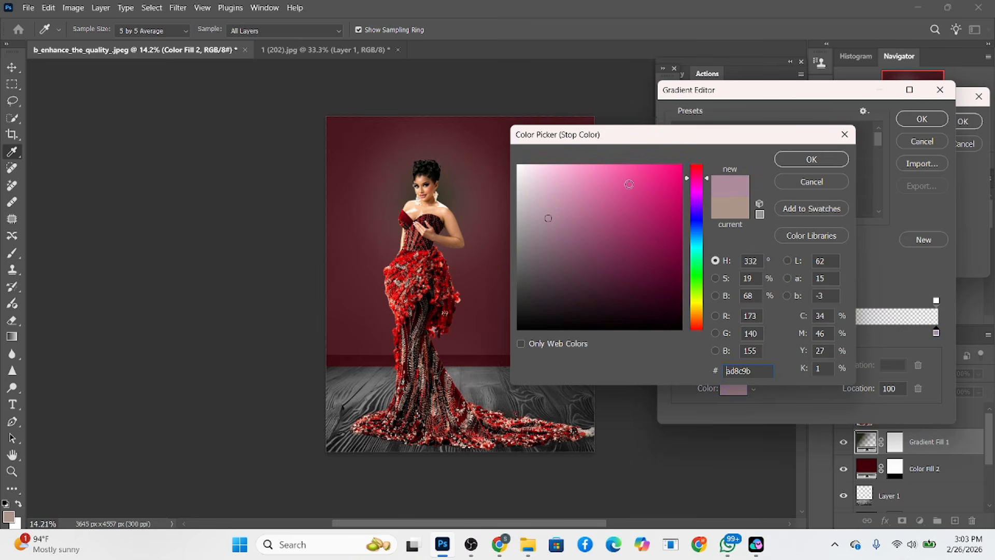
left_click(578, 167)
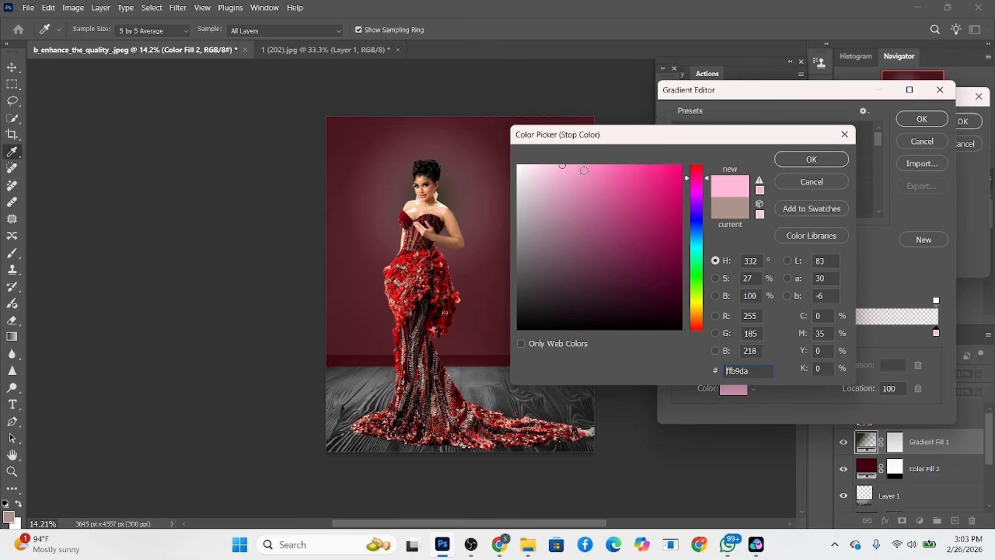
left_click(817, 159)
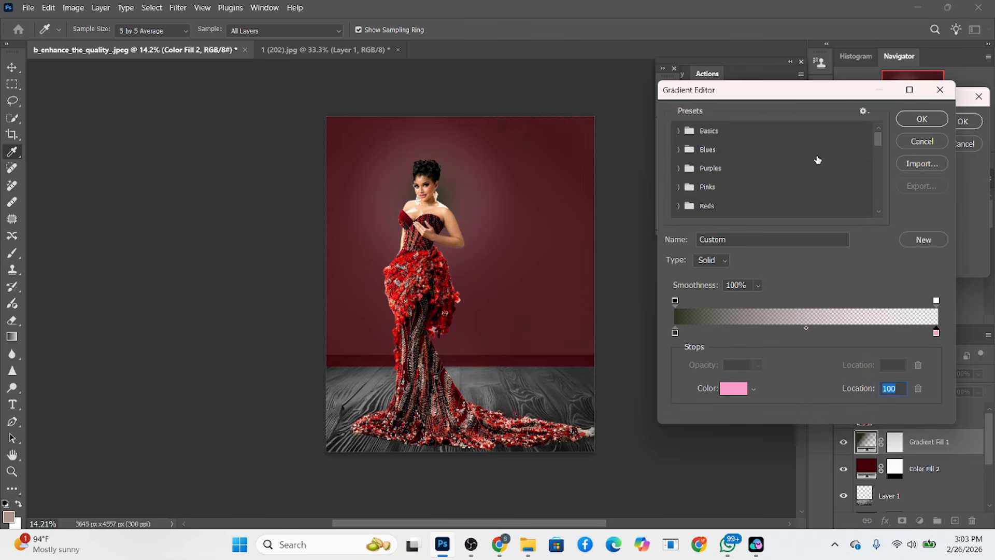
Brighten the gradient's starting color stop to green #637744 with 47% brightness, and apply the gradient fill
double_click(676, 333)
left_click(714, 298)
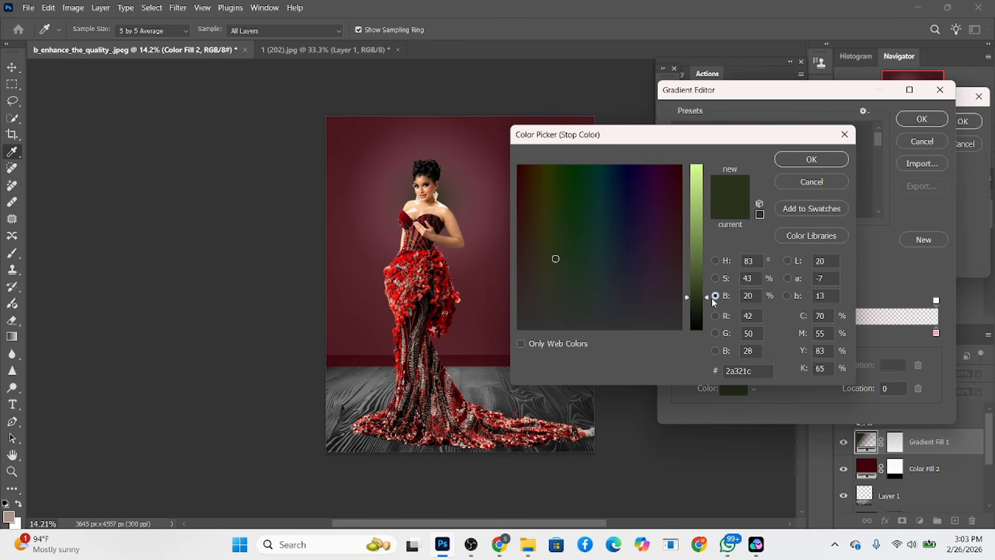
left_click_drag(707, 305, 706, 252)
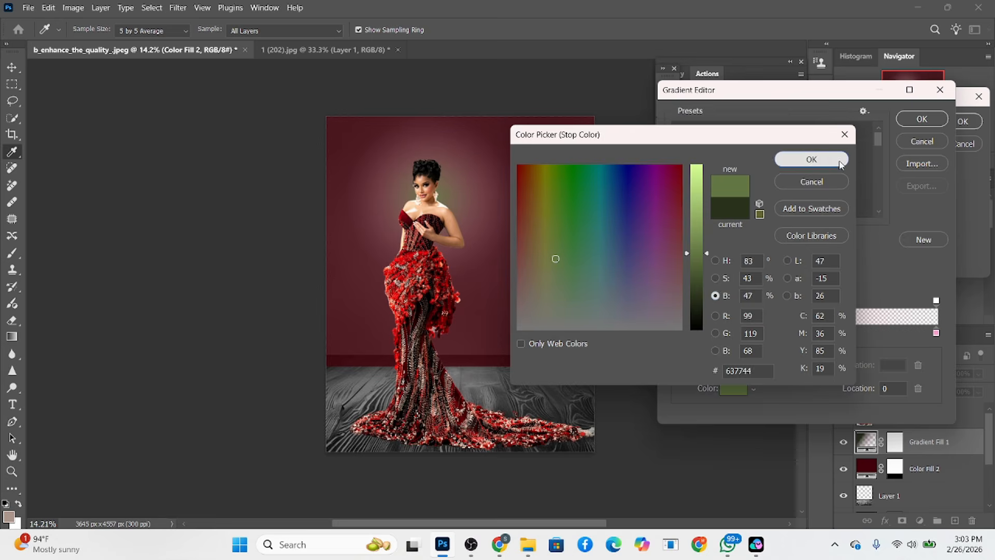
left_click(811, 159)
key("Return")
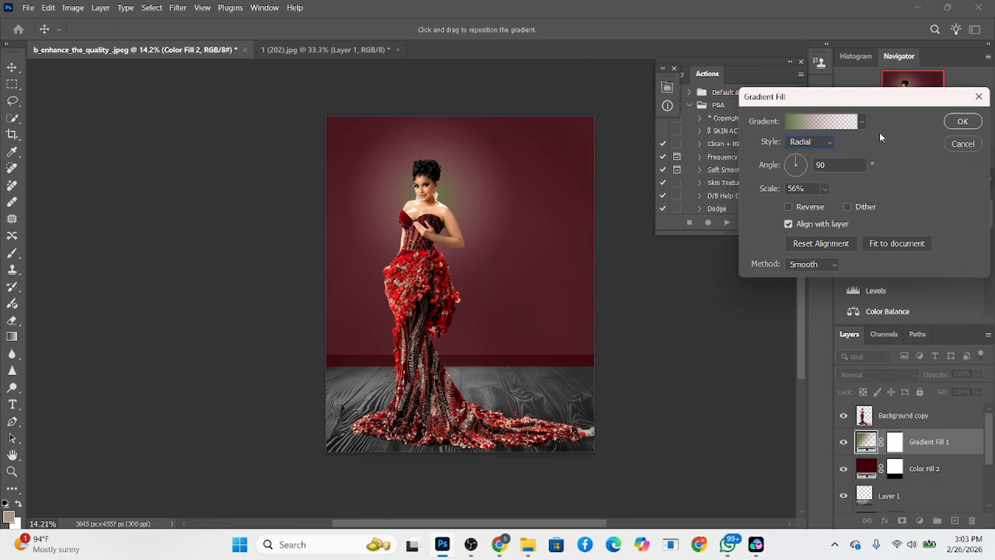
left_click(963, 121)
Try several blend modes on Gradient Fill 1, including Luminosity, Soft Light and Exclusion, and set it to Divide
left_click(862, 384)
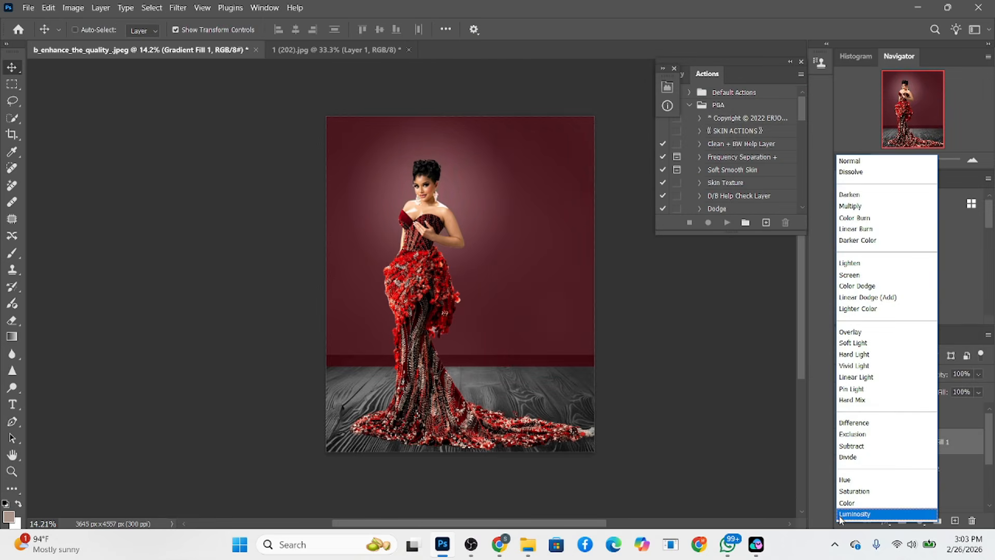
left_click(839, 514)
key("Up")
key("Up")
key("Up")
key("Up")
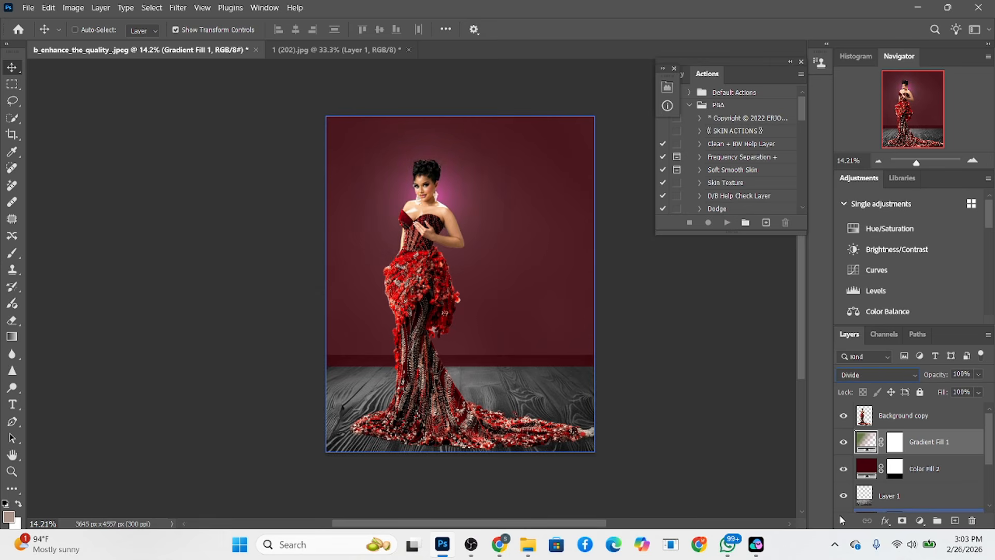
key("Up")
key("Up")
key("Up")
key("Up")
key("Up")
key("Up")
key("Up")
key("Up")
key("Up")
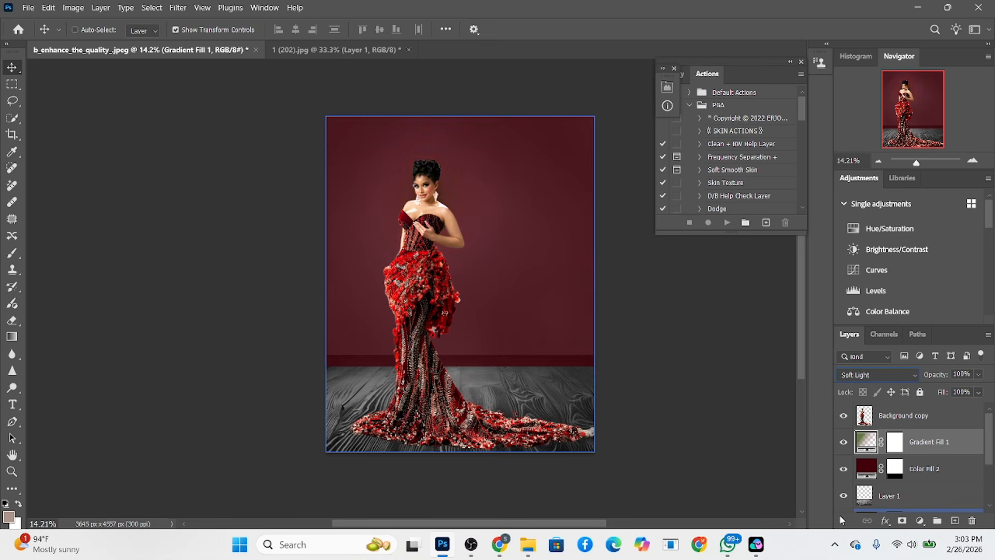
key("Down")
key("Down")
key("Down")
key("Down")
key("Down")
key("Down")
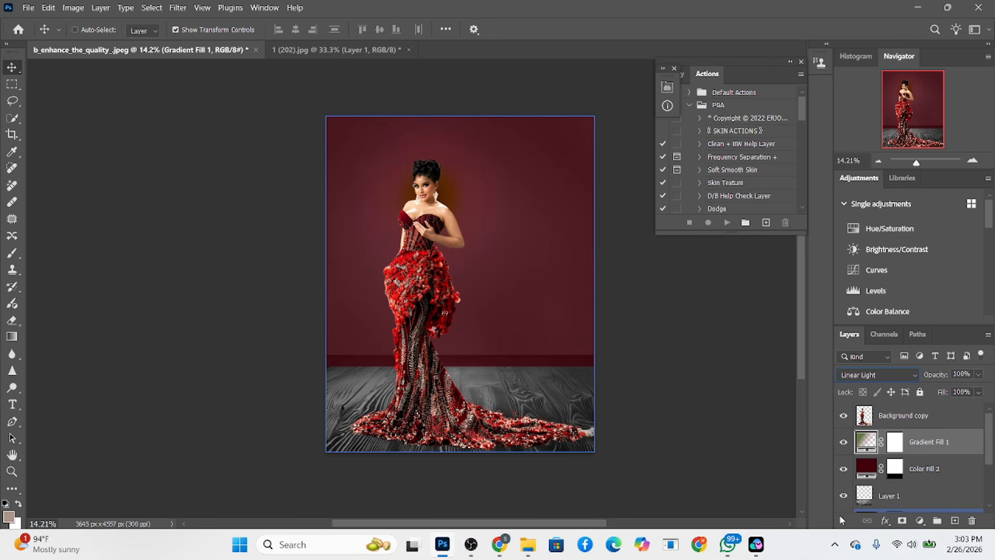
key("Down")
key("Down")
key("Down")
key("Down")
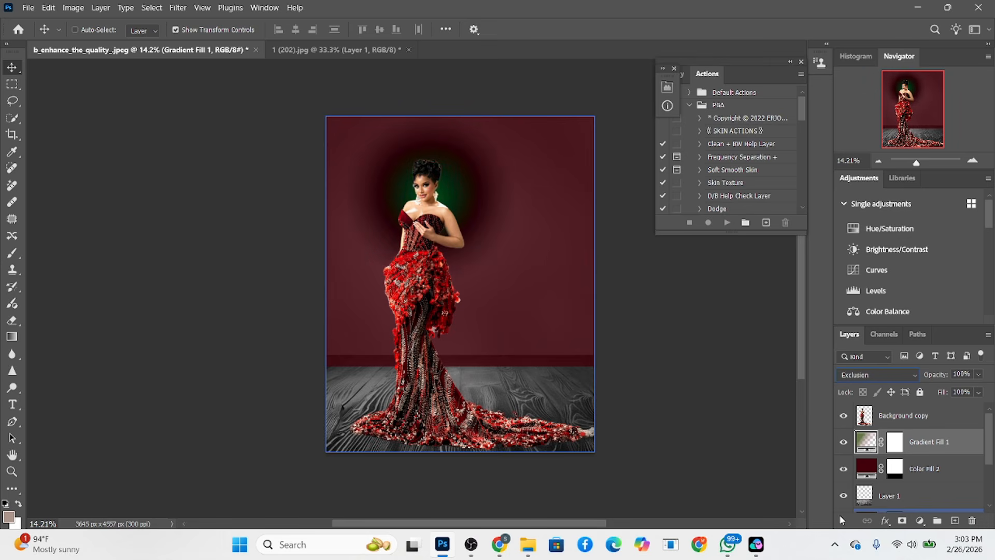
key("Up")
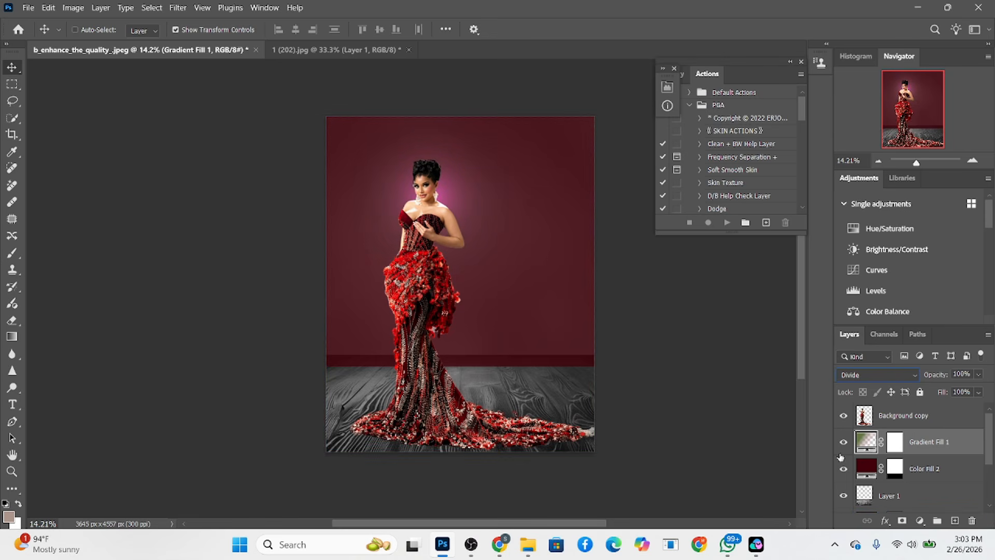
Enlarge the radial glow of Gradient Fill 1 so it spreads around the woman's upper body, keeping the Radial style
double_click(864, 441)
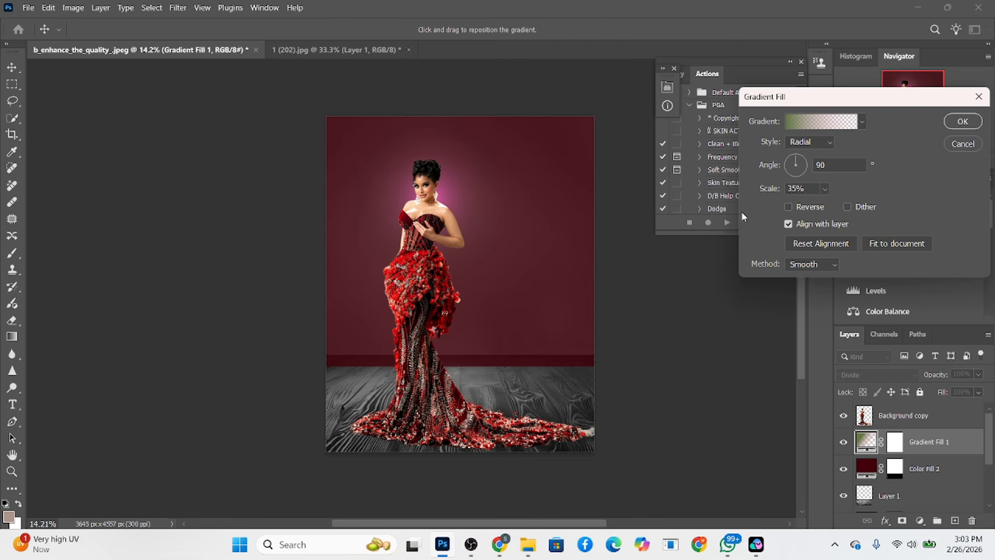
left_click_drag(757, 193, 788, 195)
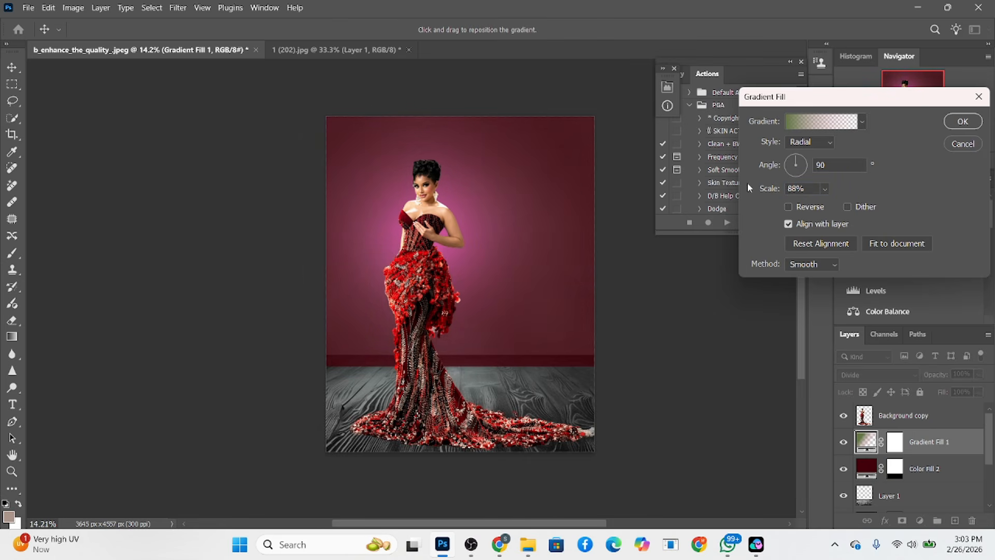
left_click_drag(777, 194, 768, 192)
left_click_drag(870, 96, 719, 90)
left_click(810, 111)
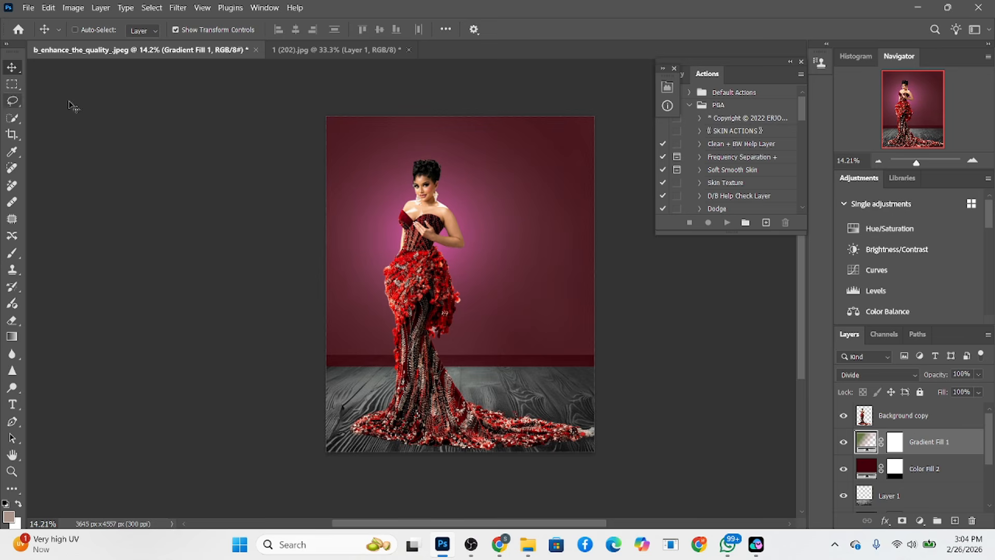
Move the Color Fill 2 wall up slightly and give it a Multiply drop shadow with increased opacity, 204 px distance and 250 px size
left_click(972, 475)
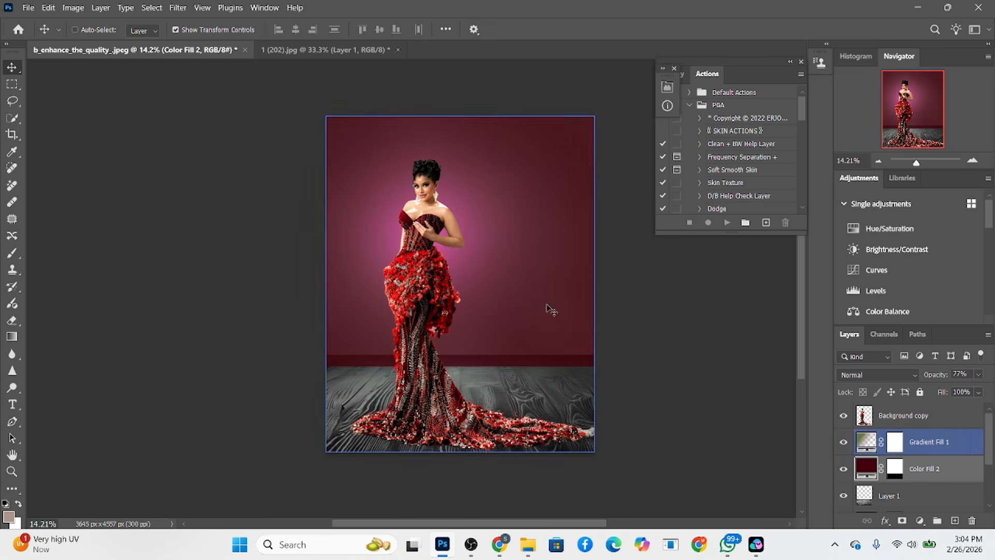
left_click_drag(551, 309, 548, 297)
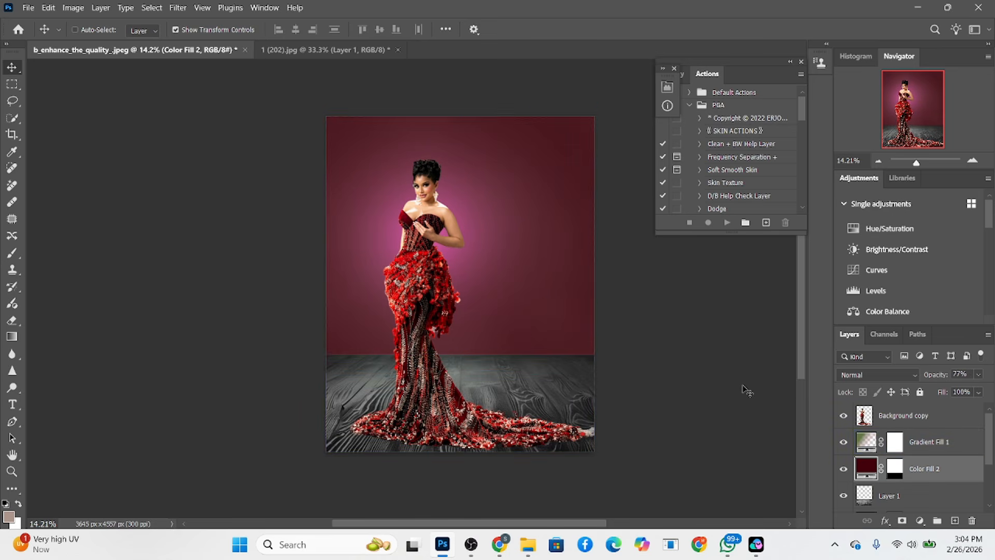
double_click(970, 475)
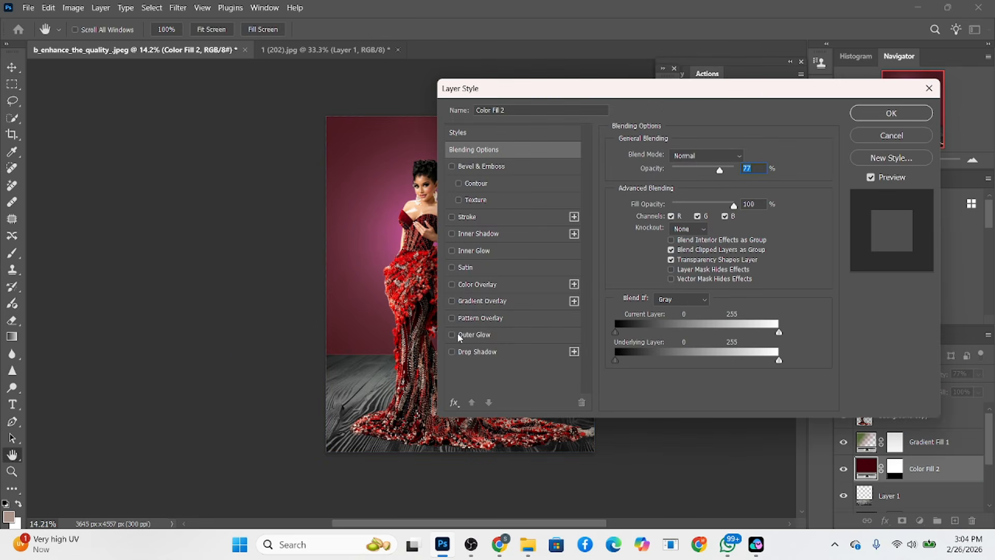
left_click(471, 352)
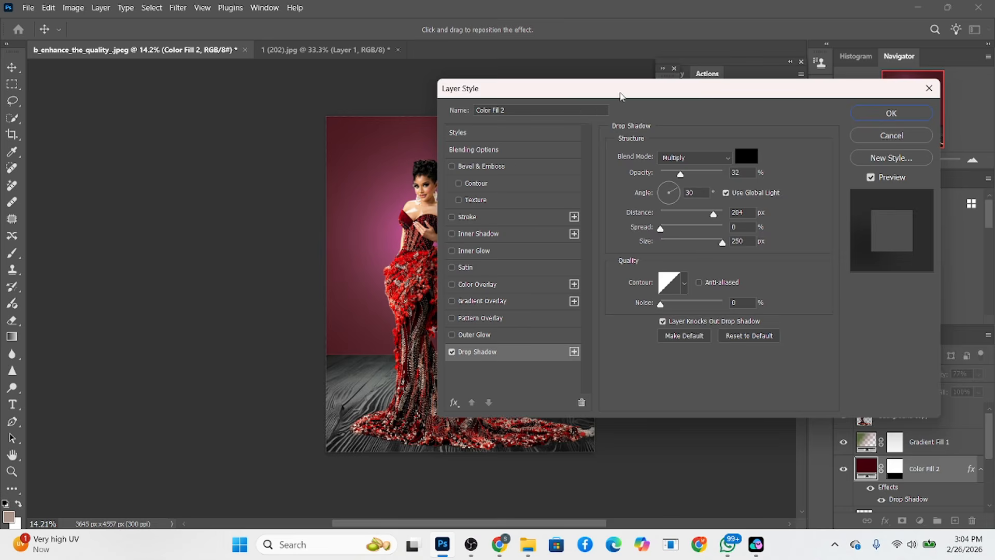
left_click_drag(621, 95, 923, 132)
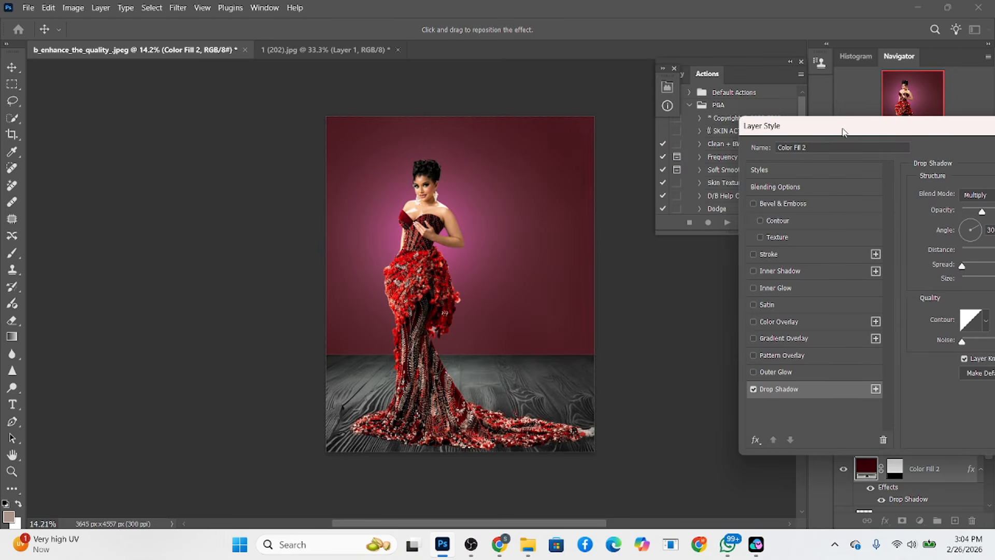
left_click_drag(842, 132, 732, 135)
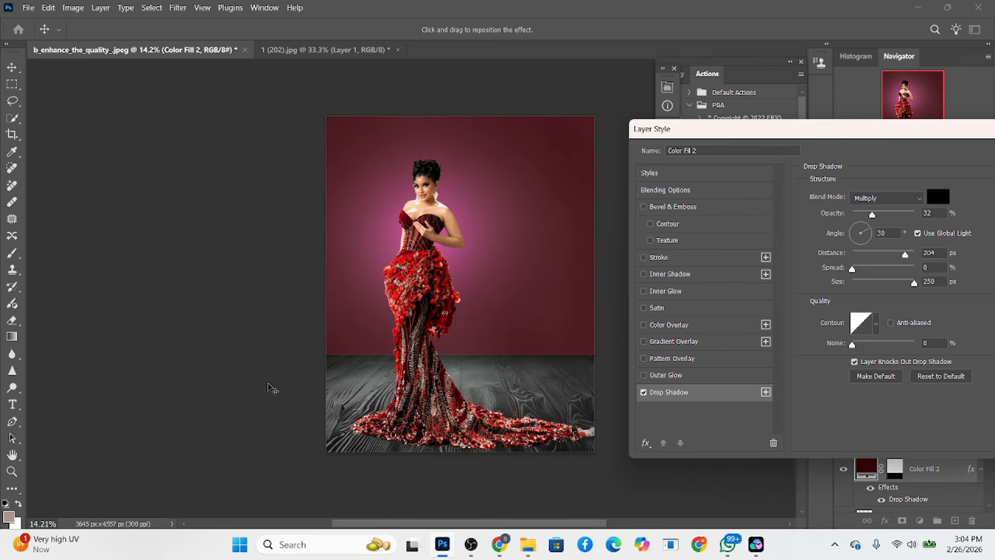
left_click(892, 214)
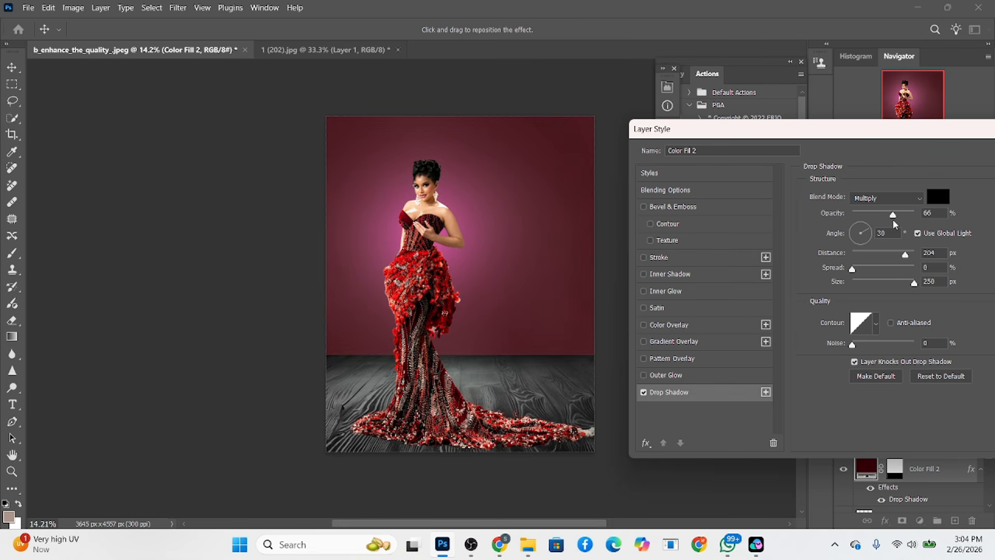
left_click_drag(892, 223, 888, 225)
left_click_drag(857, 134, 640, 134)
left_click(883, 156)
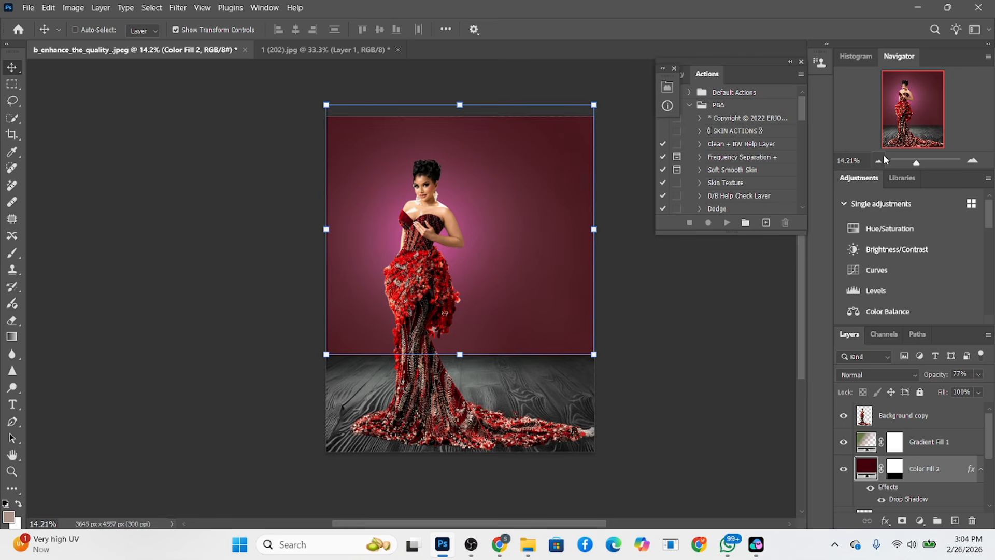
Inspect the backdrop without the transform outline, and compare it with Layer 1 copy hidden and shown
key("ctrl+h")
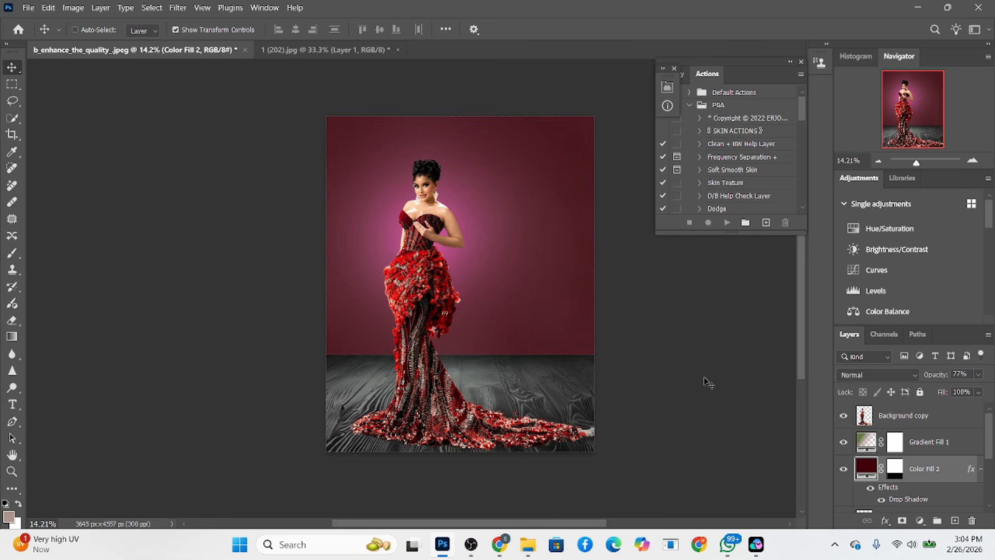
key("ctrl+h")
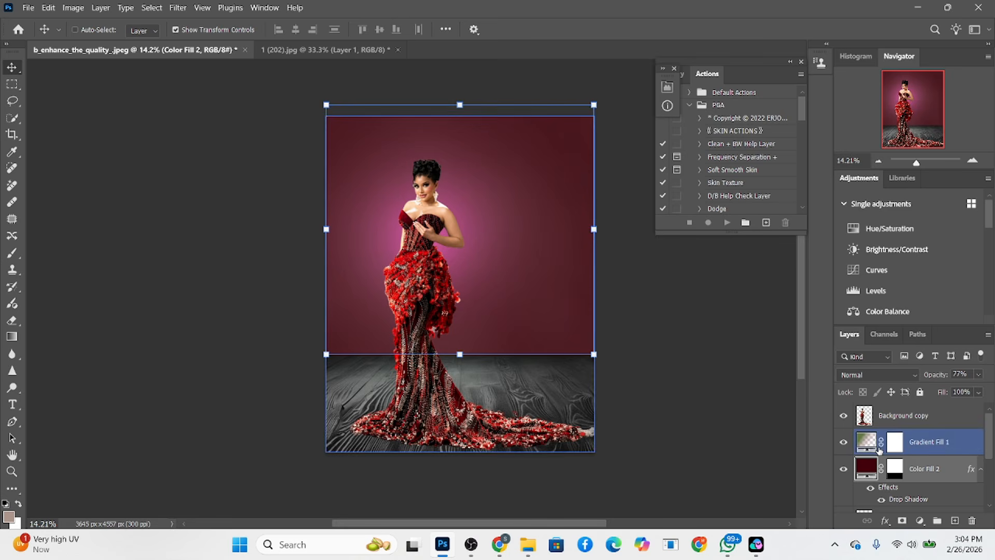
scroll(910, 468, "down", 1)
scroll(910, 468, "down", 3)
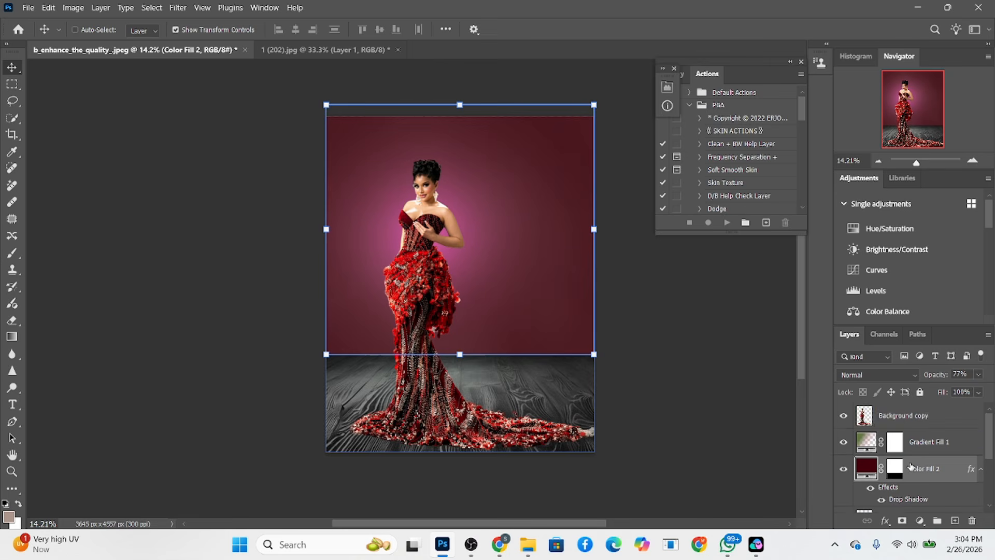
left_click(846, 482)
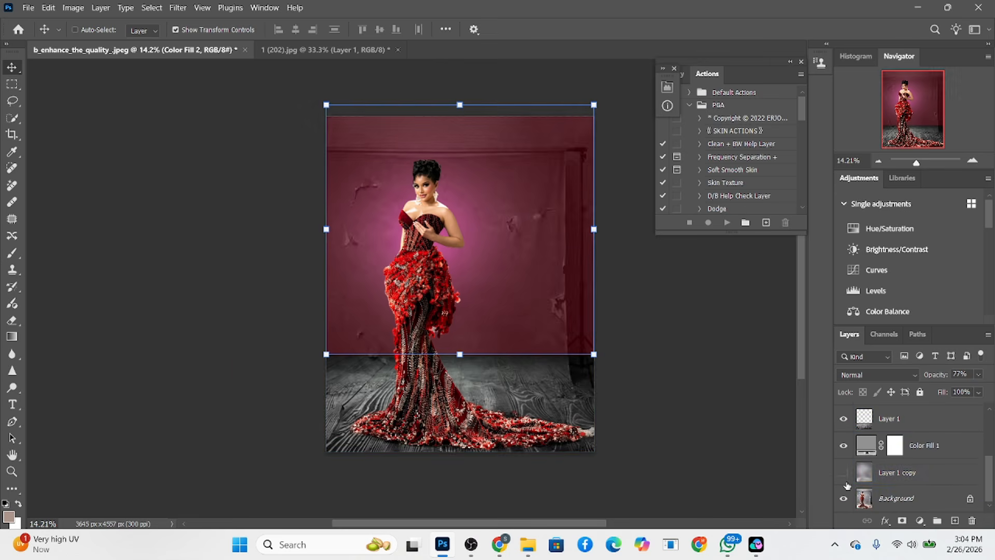
left_click(846, 481)
left_click(846, 482)
left_click(846, 482)
Add a layer mask to Layer 1 copy and paint it black along the floor around the gown's train at 15% flow
left_click(923, 477)
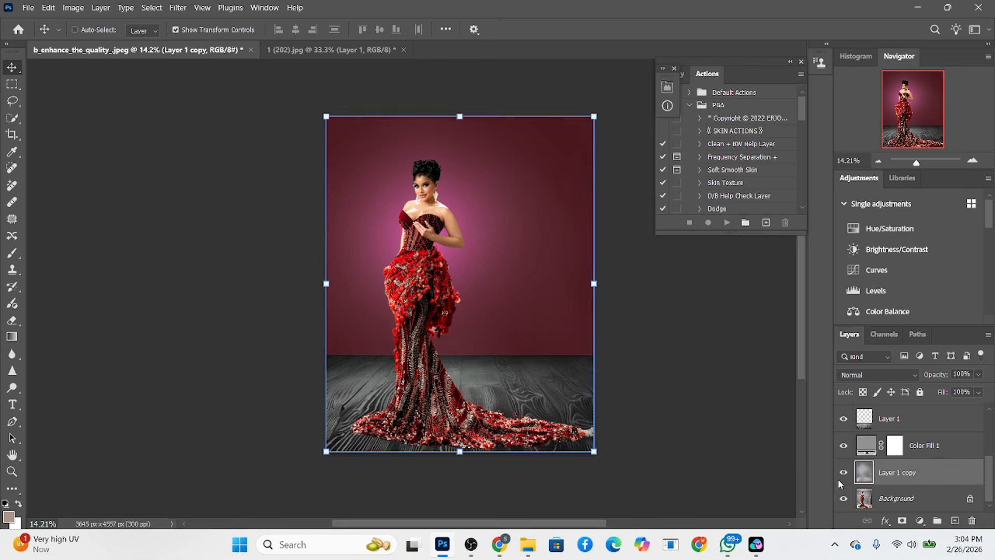
left_click(905, 521)
key("b")
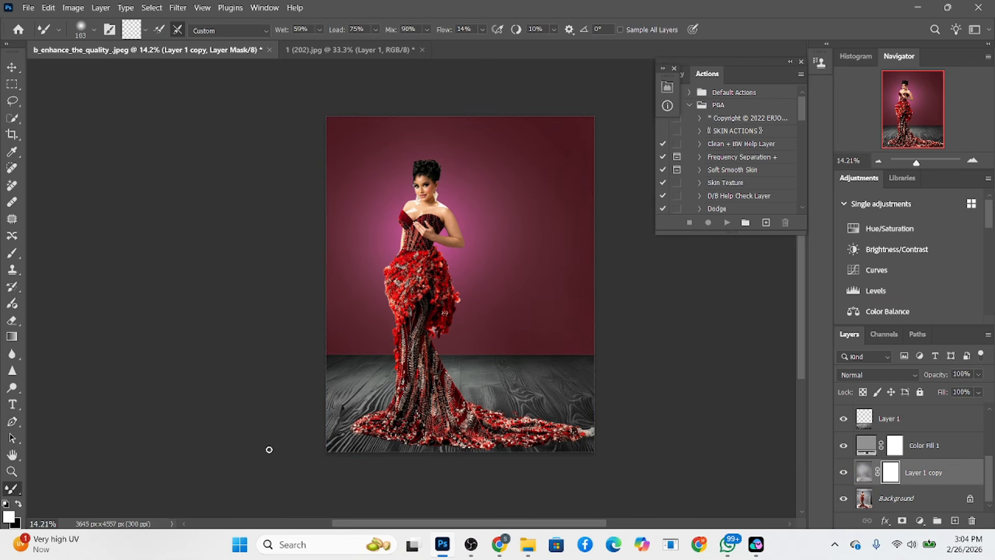
left_click(12, 253)
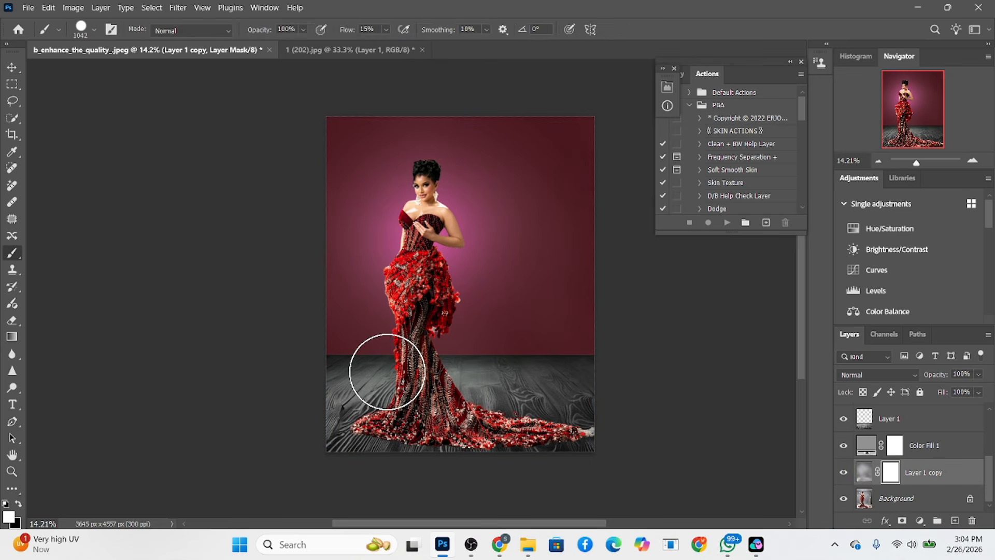
key("x")
scroll(381, 421, "up", 5)
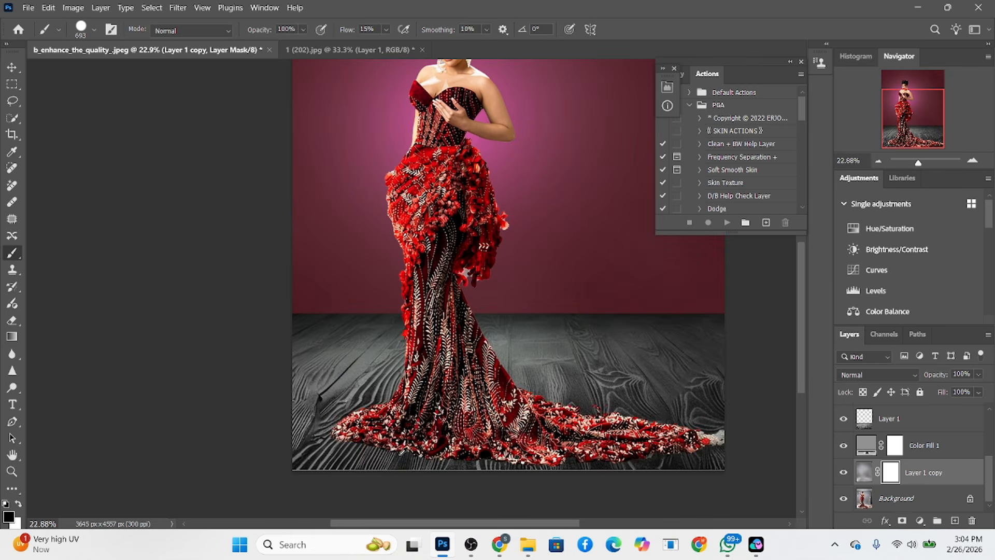
left_click_drag(400, 454, 392, 454)
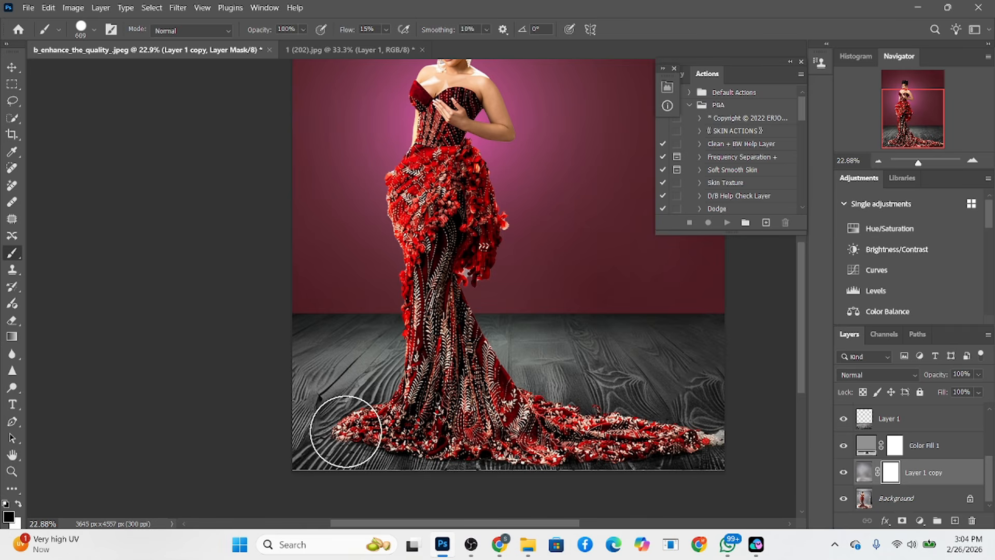
scroll(488, 399, "down", 3)
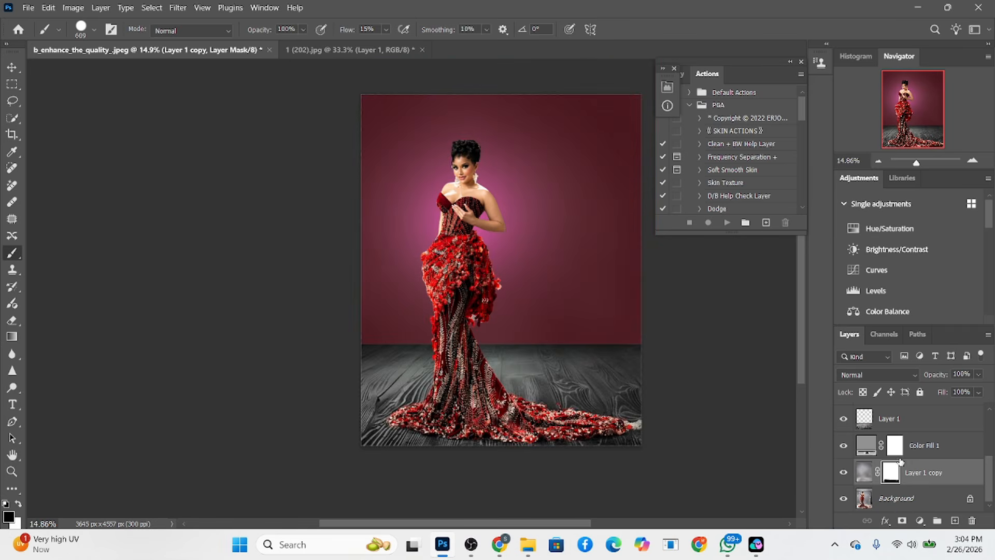
Add a Color Lookup adjustment layer above Background copy and bring up its list of 3D LUT files
scroll(900, 462, "up", 5)
left_click(940, 414)
left_click(920, 520)
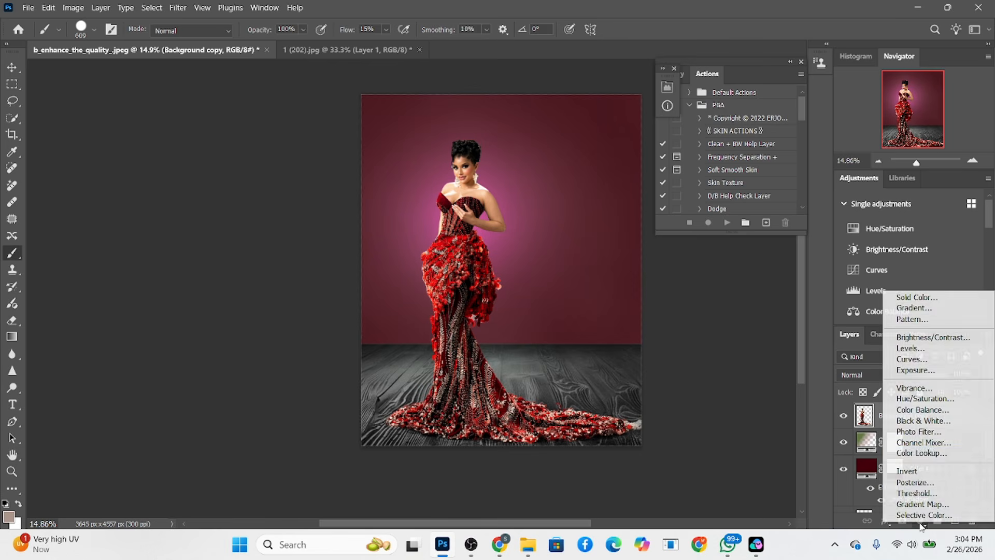
left_click(932, 454)
left_click(614, 137)
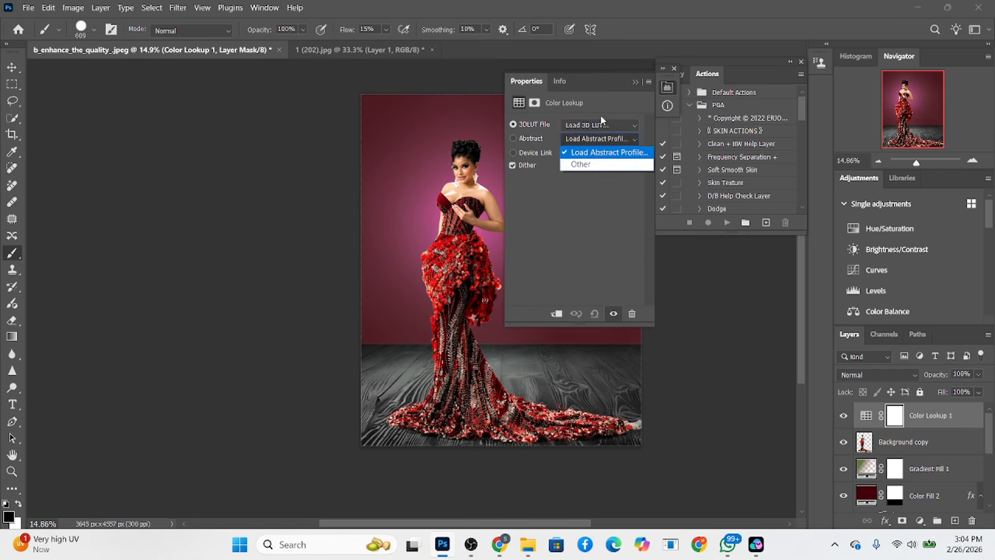
left_click(601, 125)
left_click(588, 130)
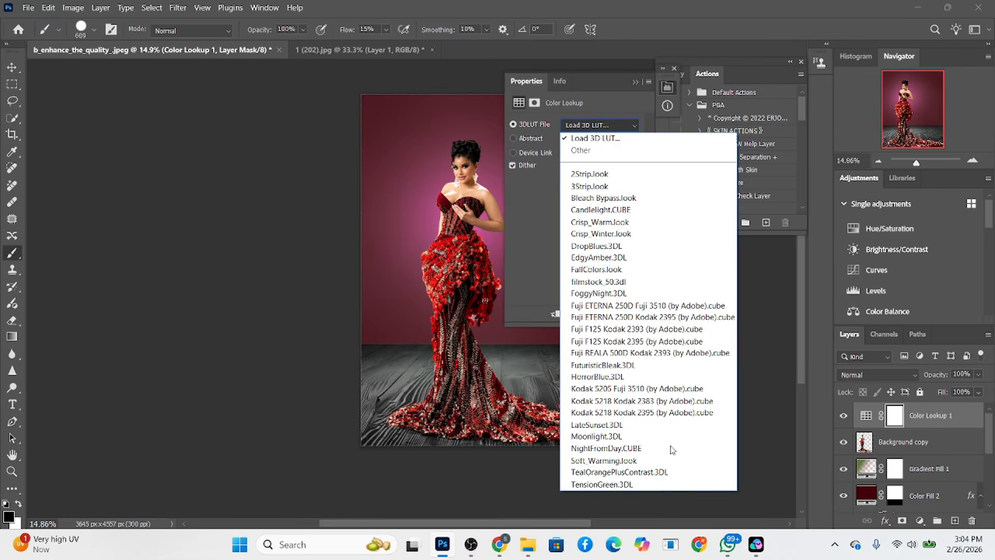
Try the TensionGreen, Soft_Warming and Moonlight 3D LUTs on Color Lookup 1, stopping at LateSunset.3DL
left_click(664, 482)
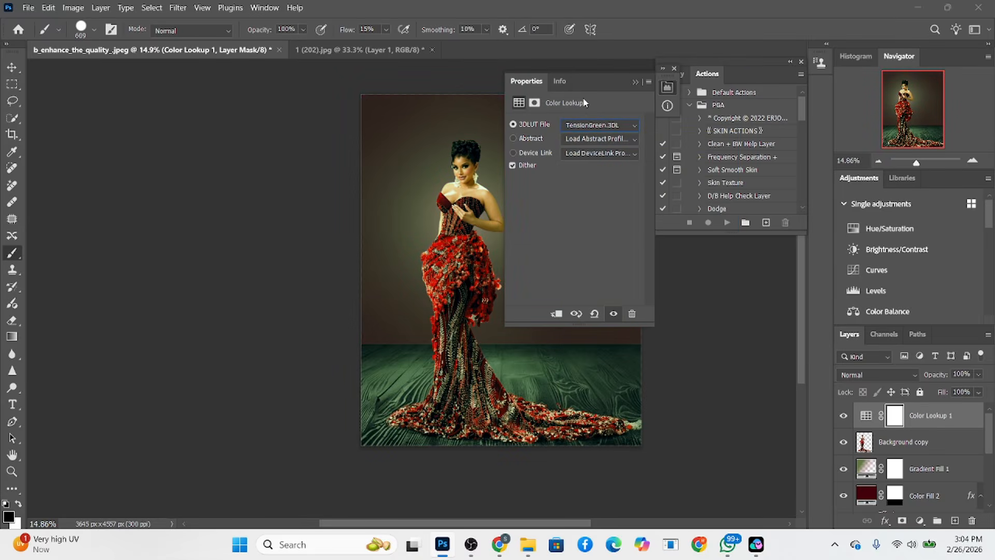
key("Up")
key("Up")
key("Up")
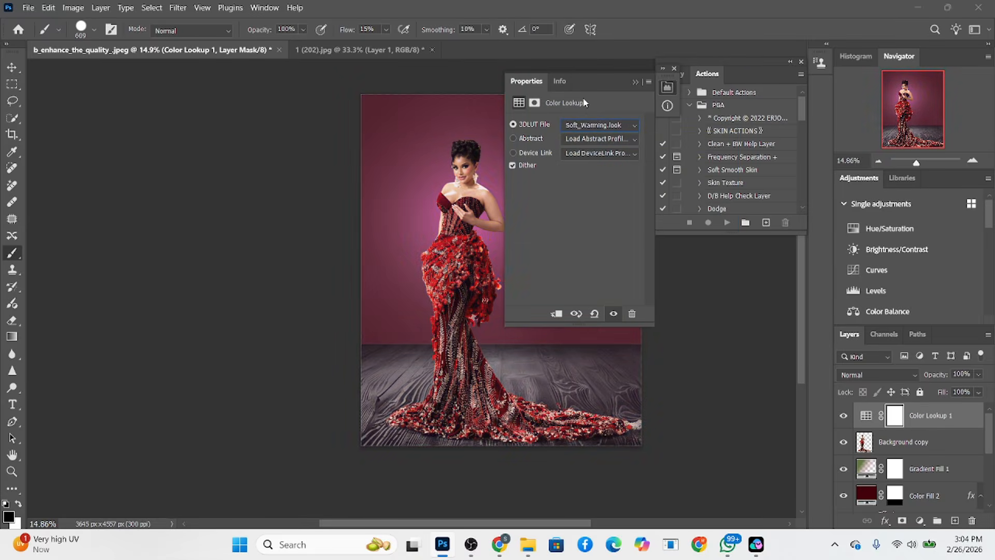
key("Down")
key("Up")
key("Up")
key("Up")
key("Up")
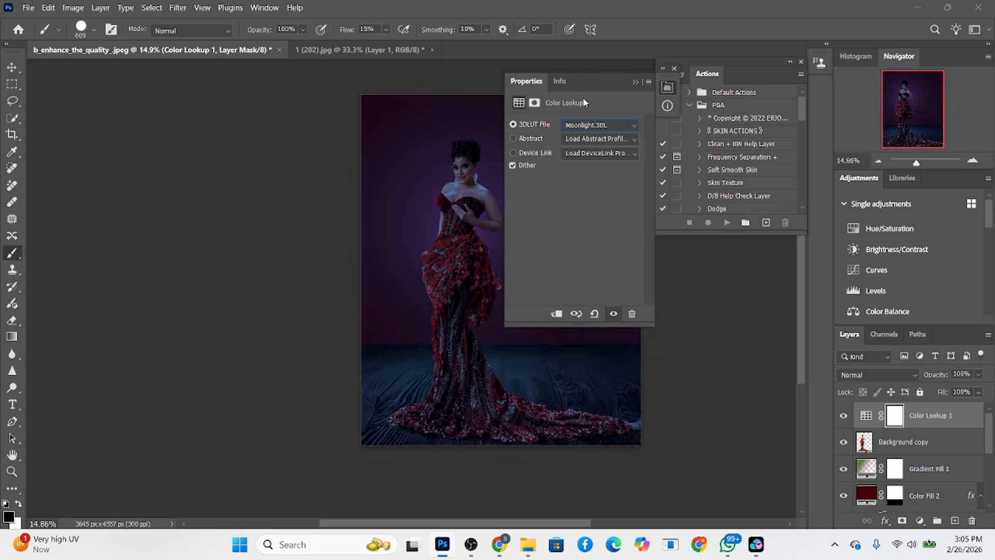
key("Down")
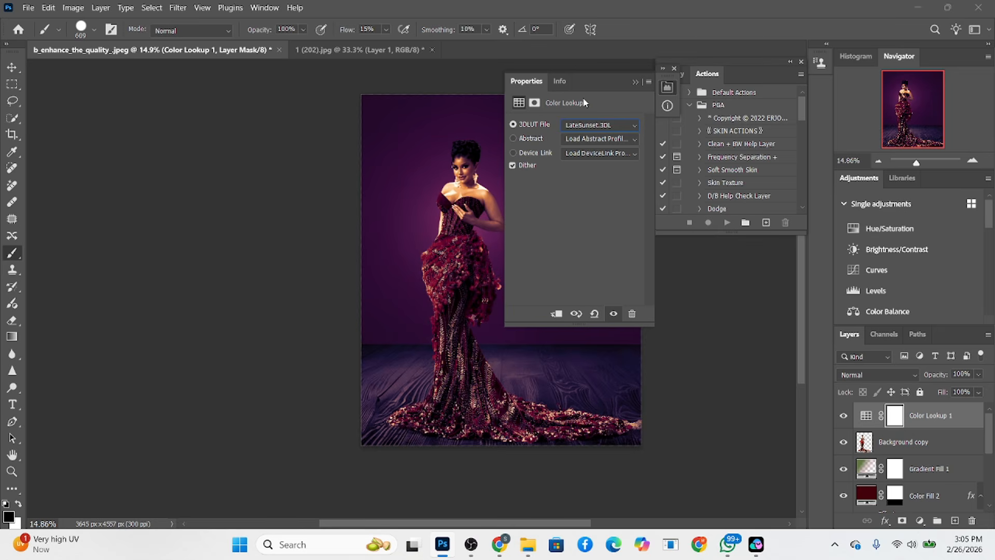
Lower the layer opacity of Color Lookup 1 to 38%
left_click(979, 374)
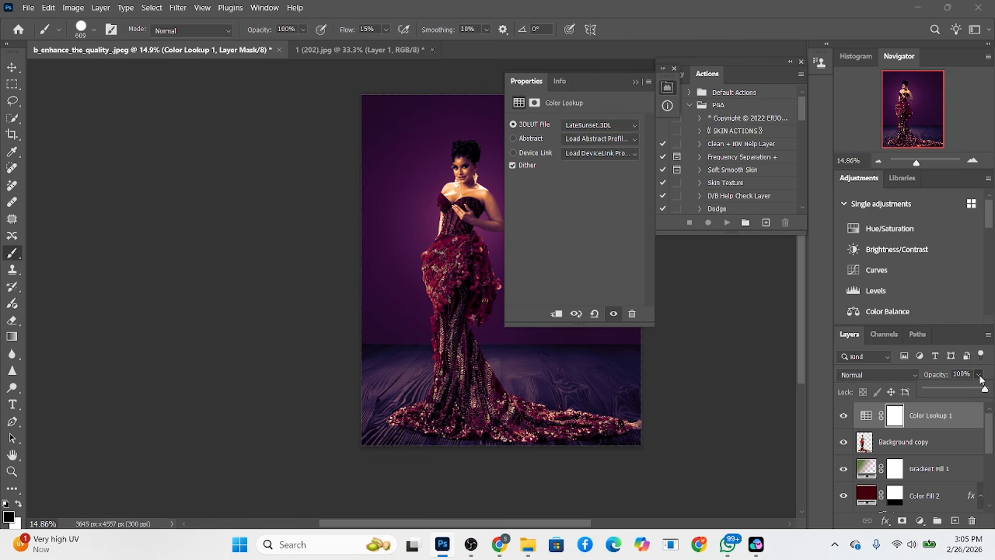
left_click_drag(982, 389, 950, 394)
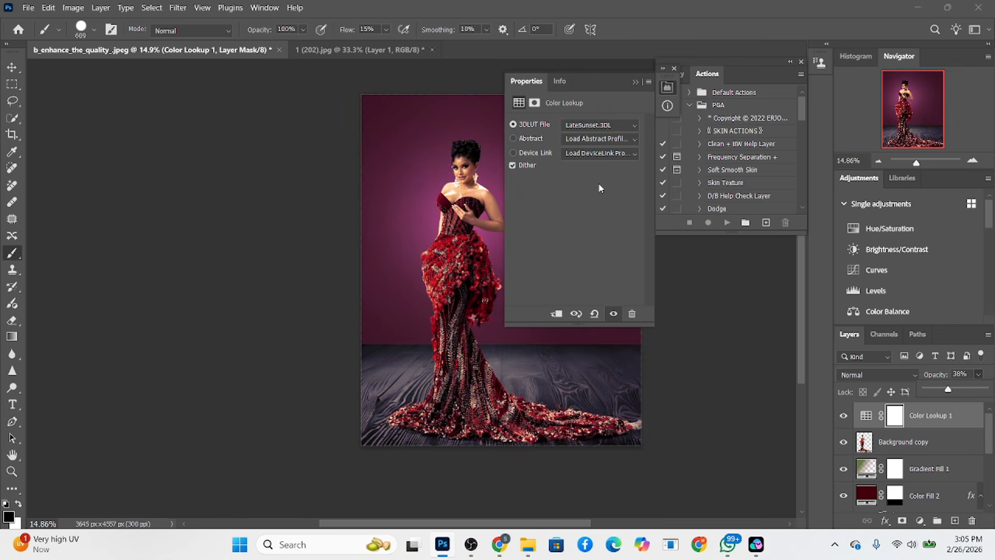
Try other 3D LUTs on Color Lookup 1, including Soft_Warming.look, Fuji F125 and Fuji ETERNA 250D Kodak
left_click(595, 125)
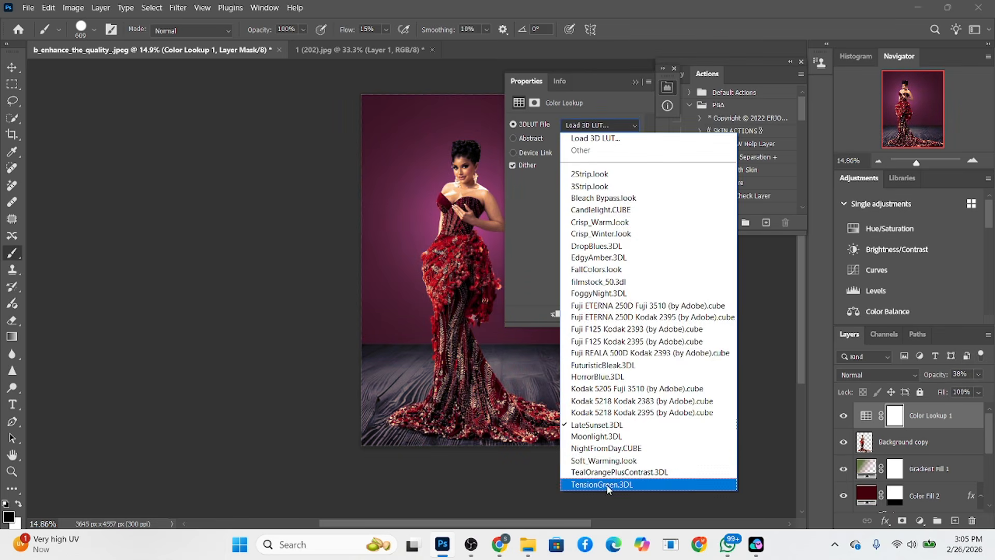
left_click(607, 482)
key("Up")
key("Up")
key("Up")
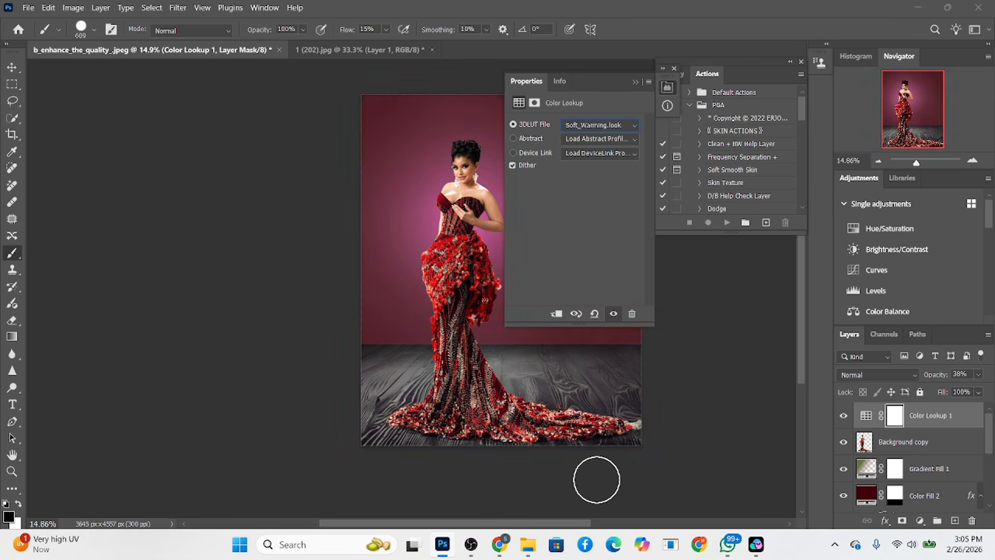
key("Up")
key("Up")
key("Up")
key("Up")
key("Up")
key("Up")
key("Up")
key("Up")
key("Up")
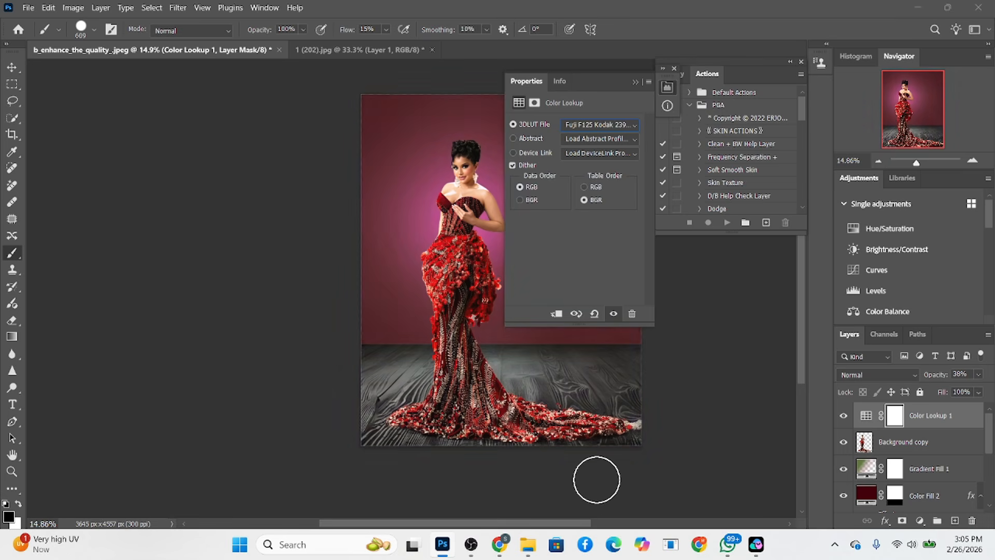
key("Up")
key("Down")
key("Down")
key("Down")
key("Down")
key("Down")
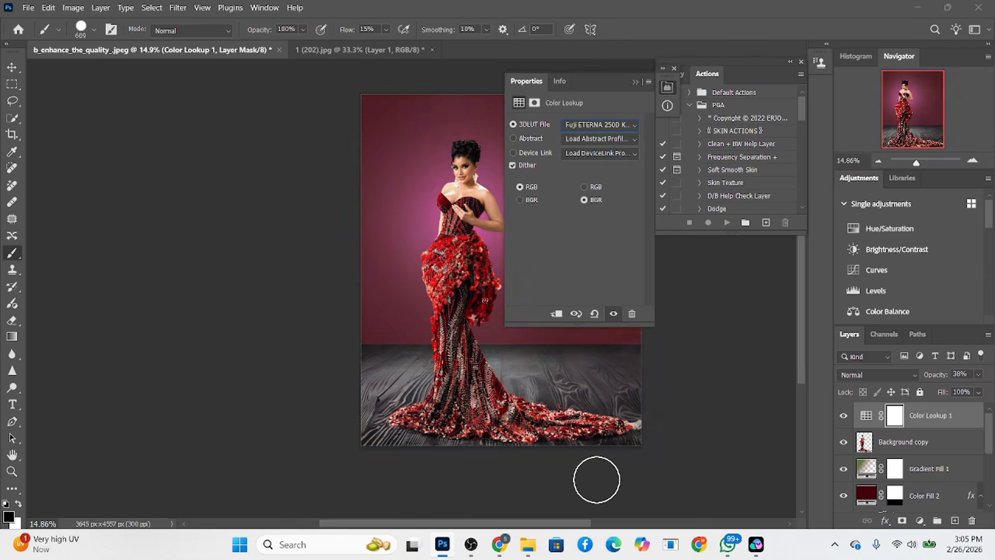
Step back through the 3D LUT files from TensionGreen.3DL and apply a Kodak 5218 film LUT to Color Lookup 1
left_click(594, 125)
left_click(596, 483)
key("Up")
key("Up")
key("Up")
key("Up")
key("Up")
key("Up")
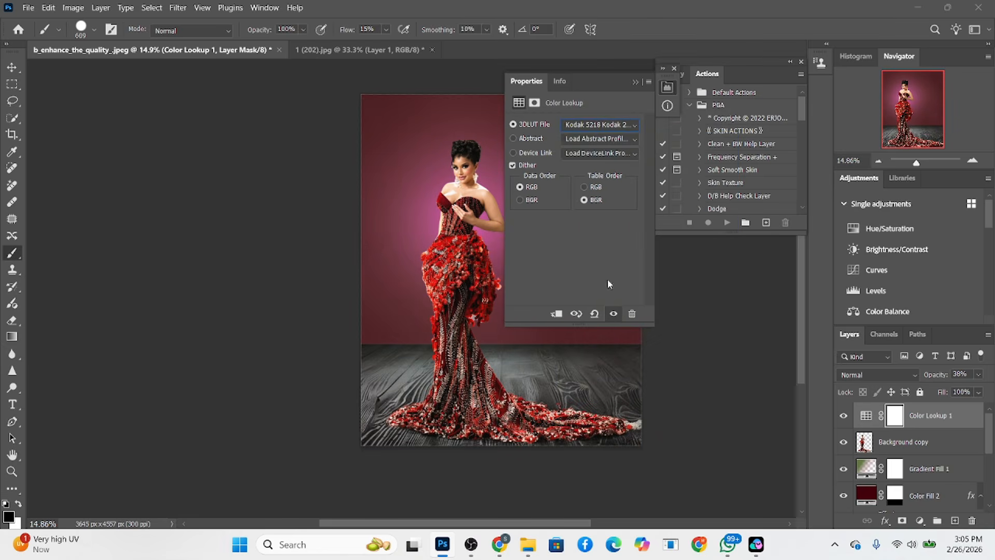
Collapse the adjustment's properties and reduce the fill of Color Lookup 1 to 61%
left_click(636, 82)
left_click(979, 393)
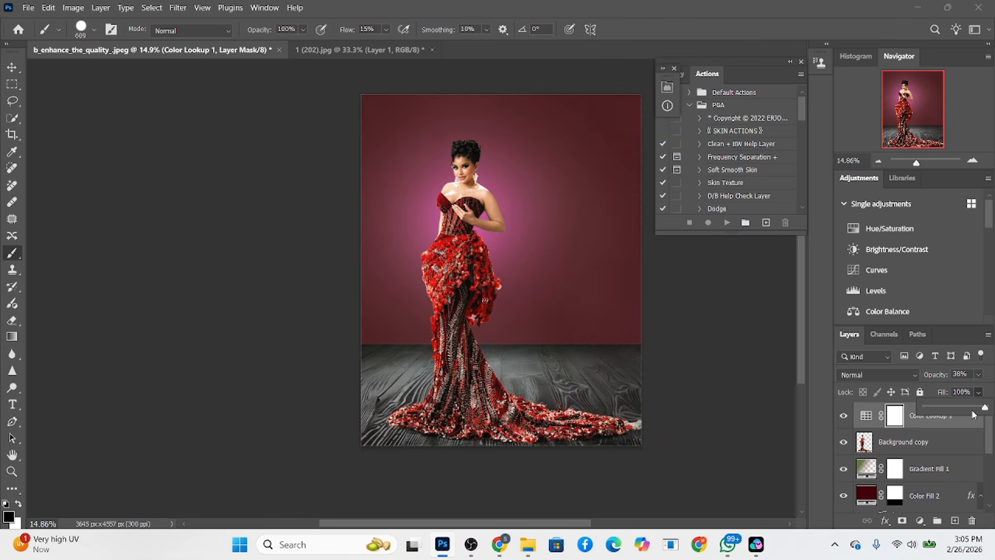
left_click_drag(972, 412, 963, 408)
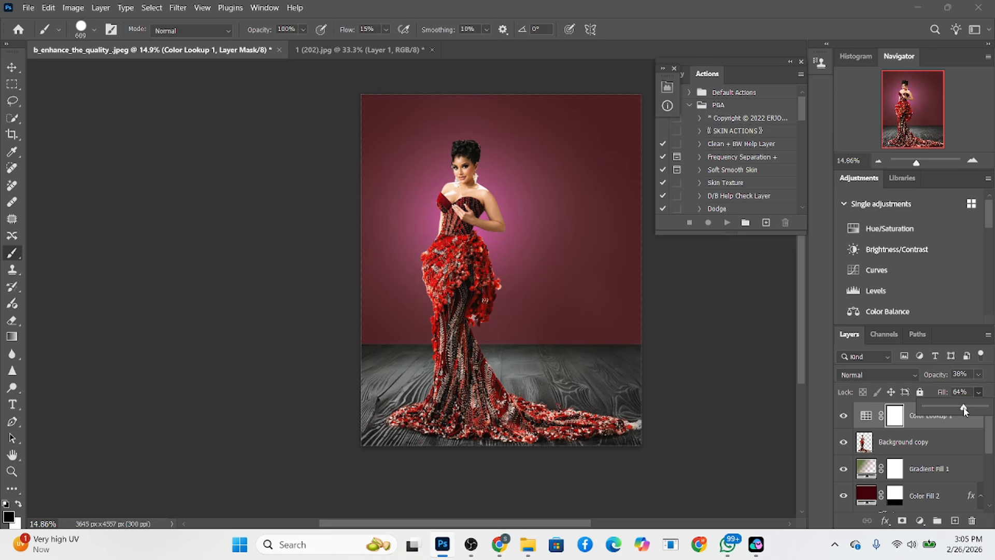
left_click(844, 428)
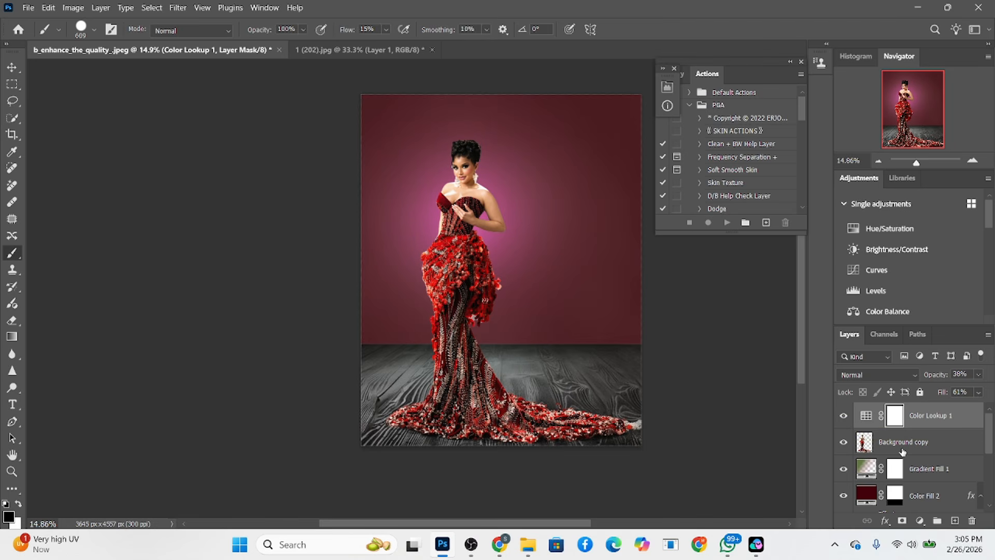
Stamp all visible layers into a new top layer and open it in the Camera Raw Filter
key("ctrl+shift+alt+e")
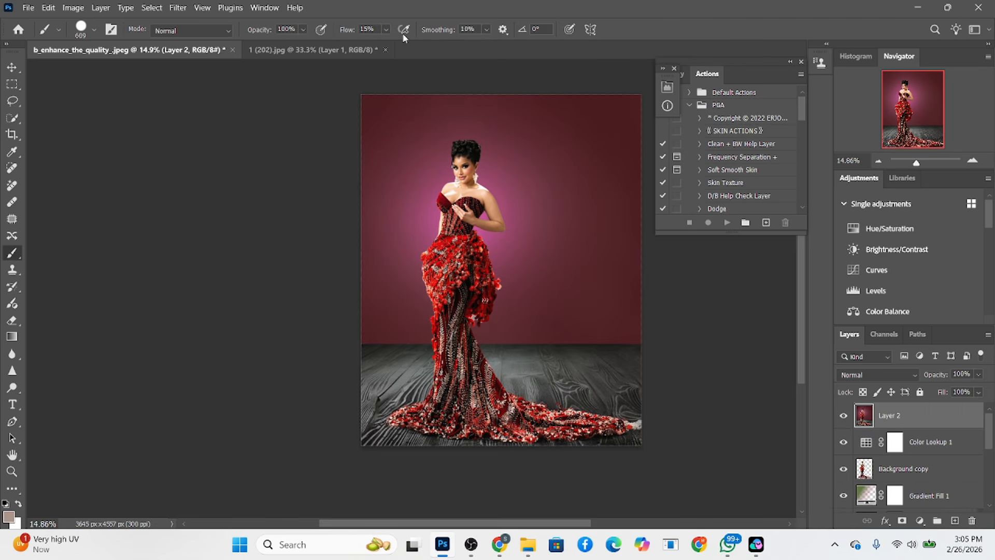
left_click(178, 7)
left_click(207, 99)
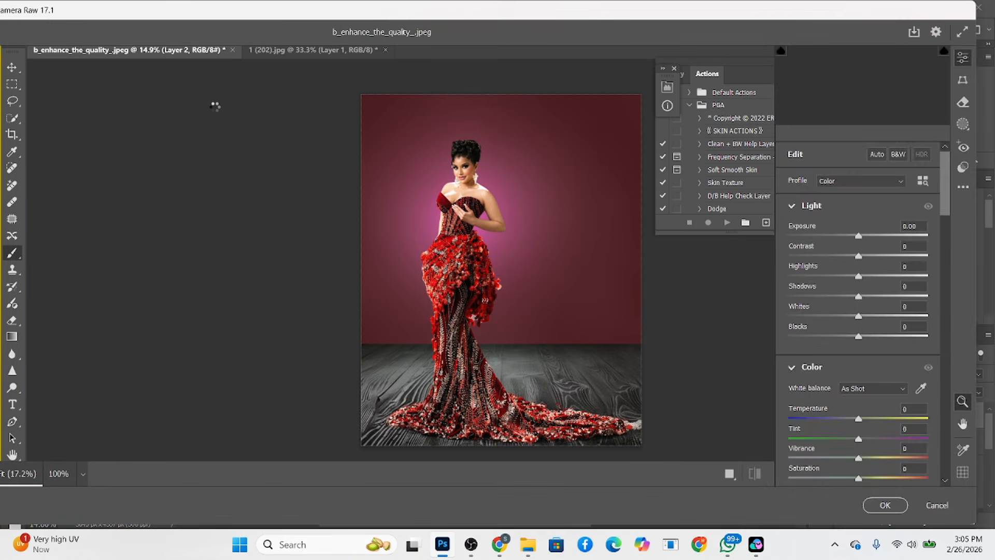
Raise Shadows to +16 and lower Highlights to -40 in the Light adjustments
scroll(863, 444, "down", 5)
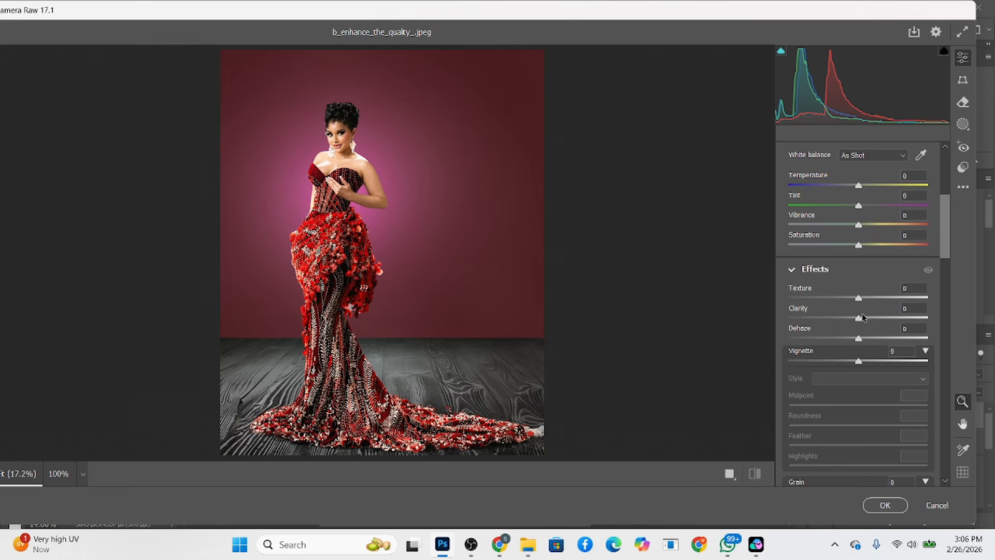
scroll(863, 317, "up", 5)
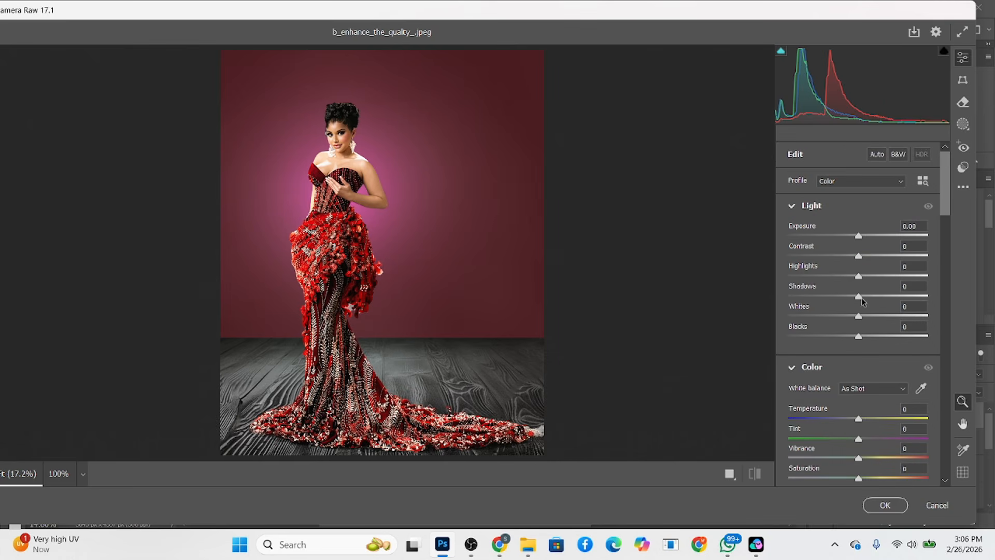
left_click_drag(862, 298, 873, 297)
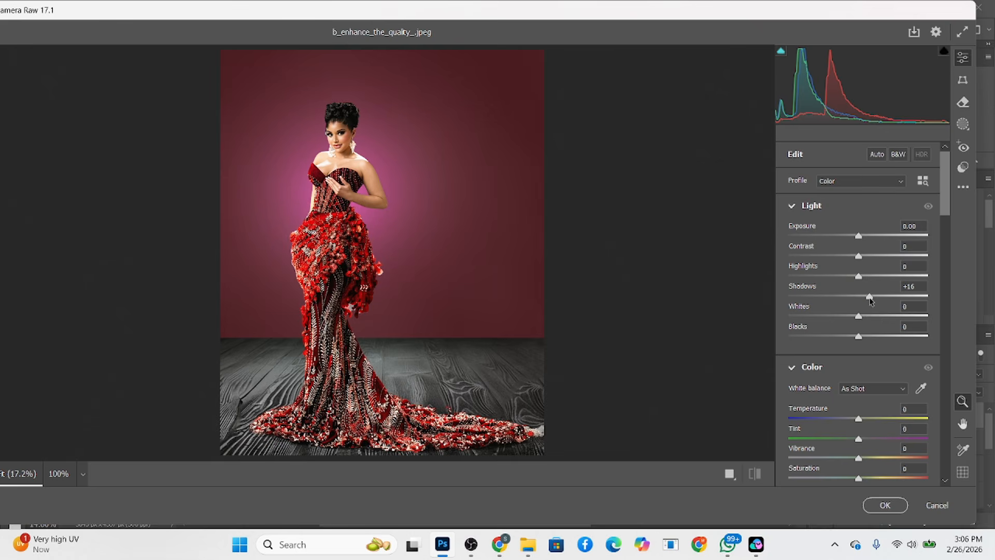
left_click(830, 276)
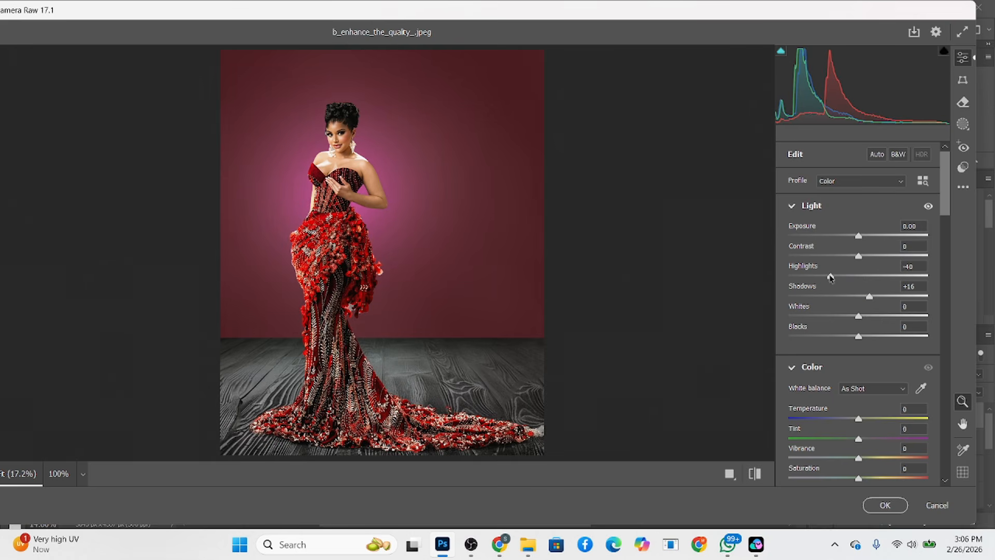
Set the Blue Primary saturation to +34 in the Calibration settings
scroll(860, 415, "down", 3)
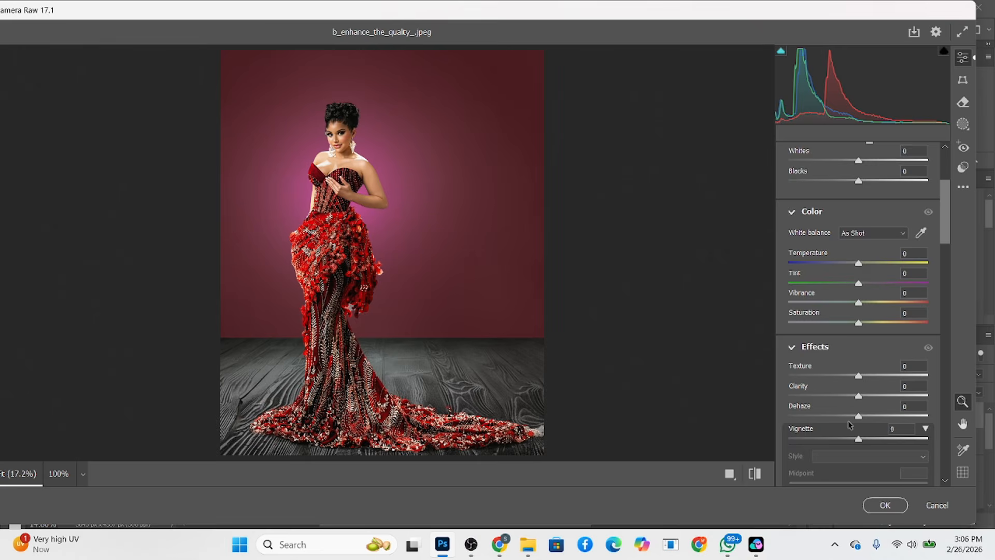
scroll(850, 424, "down", 15)
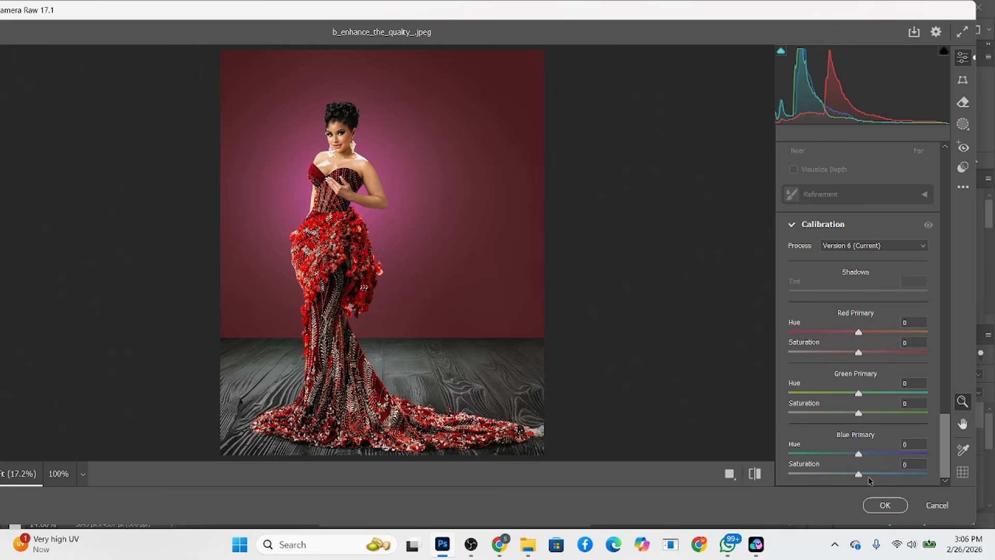
left_click_drag(868, 474, 877, 475)
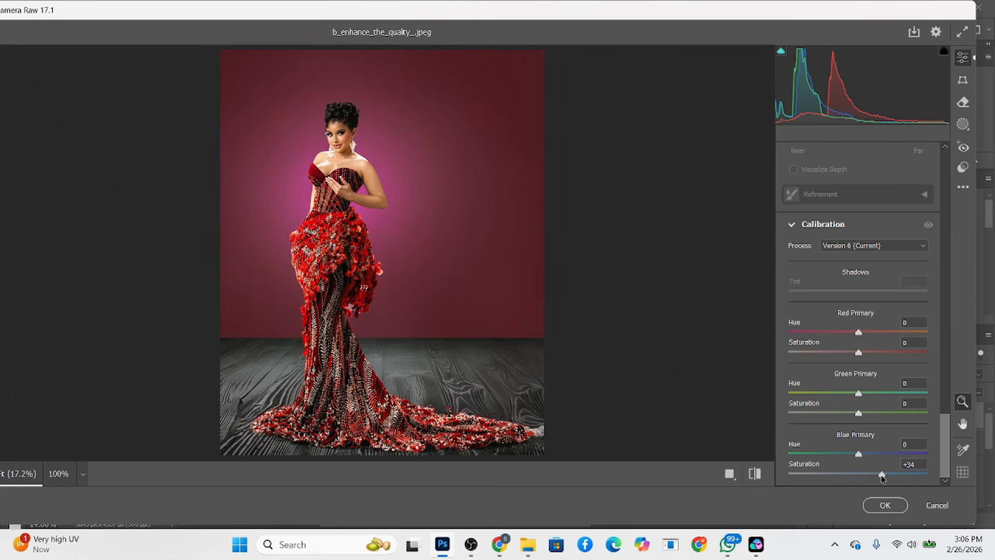
Set Sharpening to 11 and Noise Reduction to 3 in the Detail settings
scroll(838, 228, "up", 3)
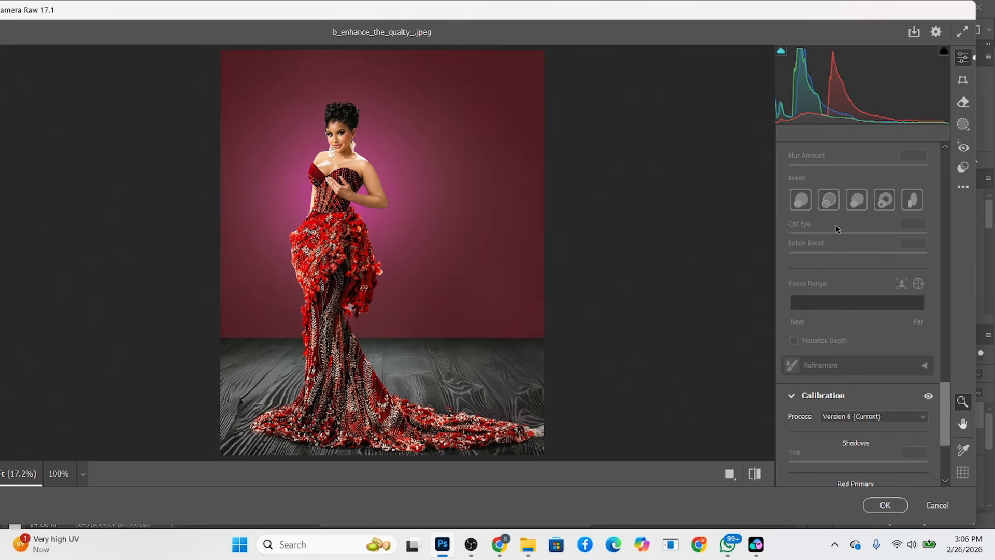
scroll(838, 229, "up", 5)
scroll(811, 356, "up", 3)
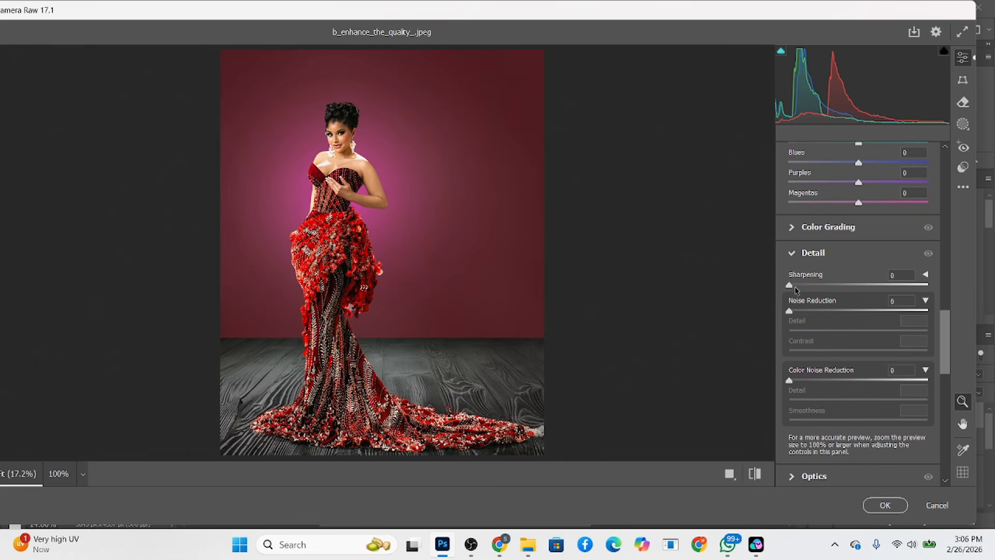
left_click_drag(795, 287, 794, 311)
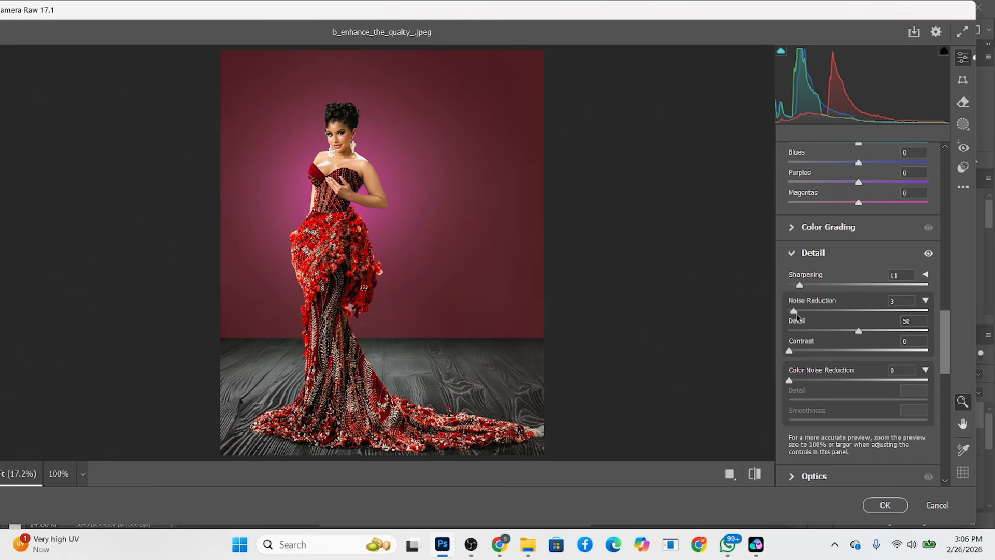
Add a slight dark vignette in the Effects settings and apply the Camera Raw adjustments to Layer 2
scroll(841, 381, "down", 3)
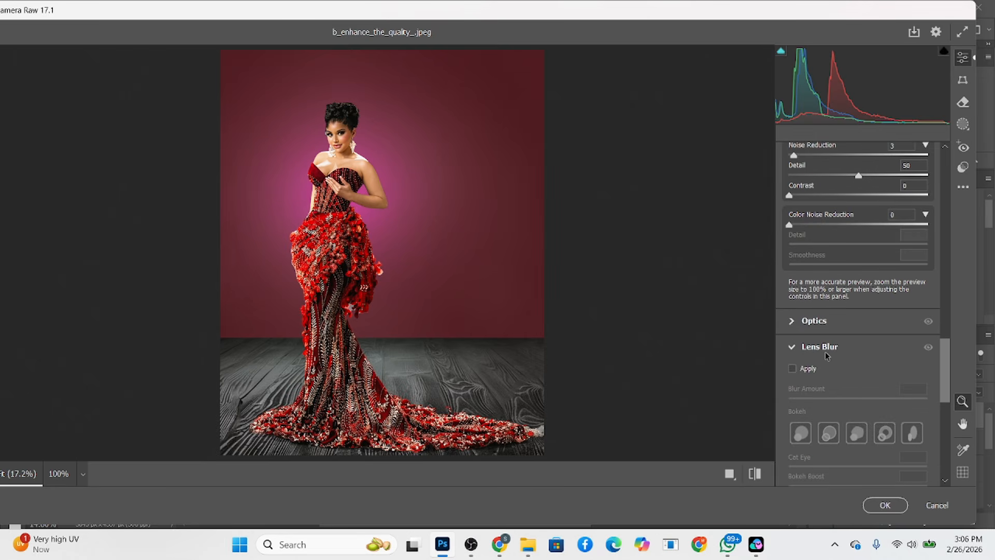
scroll(825, 352, "up", 8)
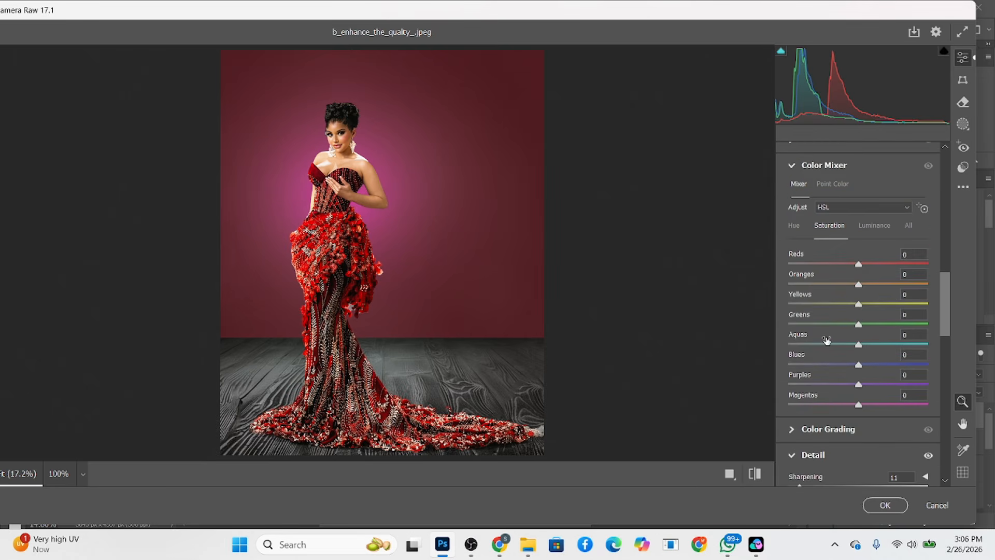
scroll(827, 340, "down", 15)
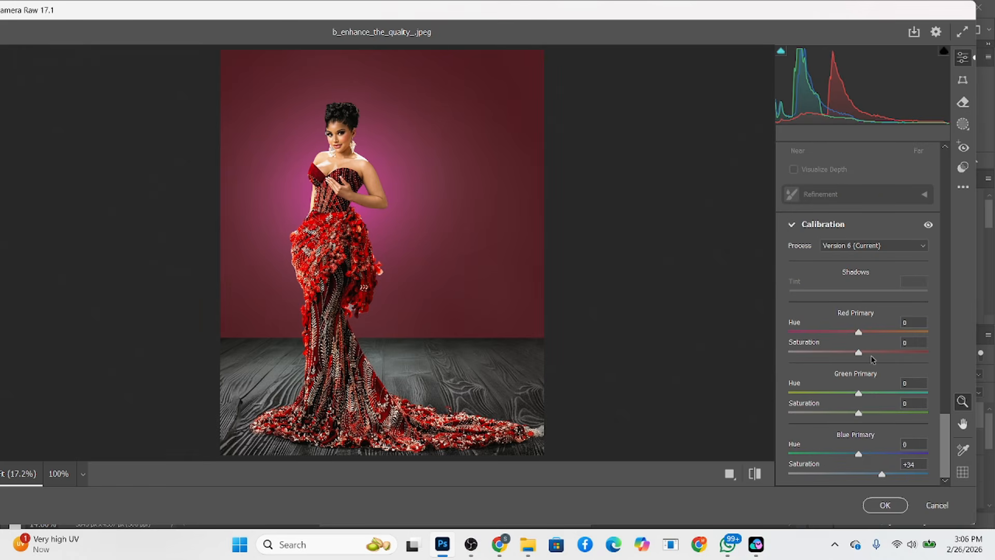
scroll(873, 358, "up", 10)
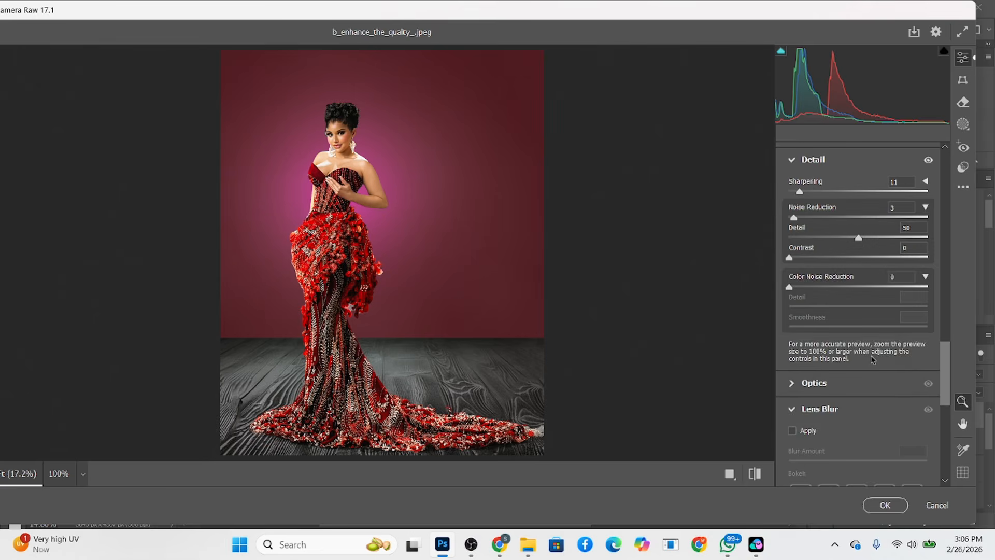
scroll(873, 358, "up", 10)
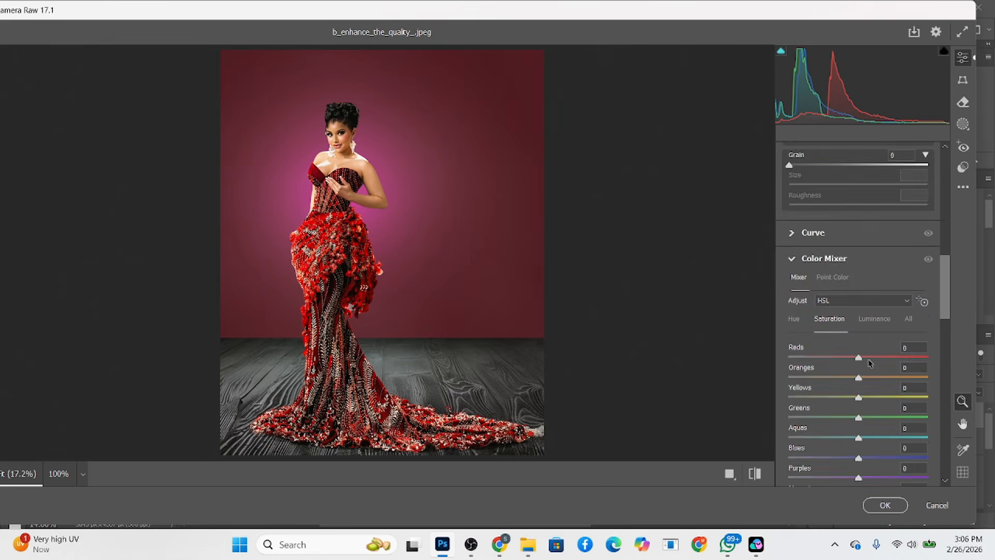
scroll(870, 362, "up", 5)
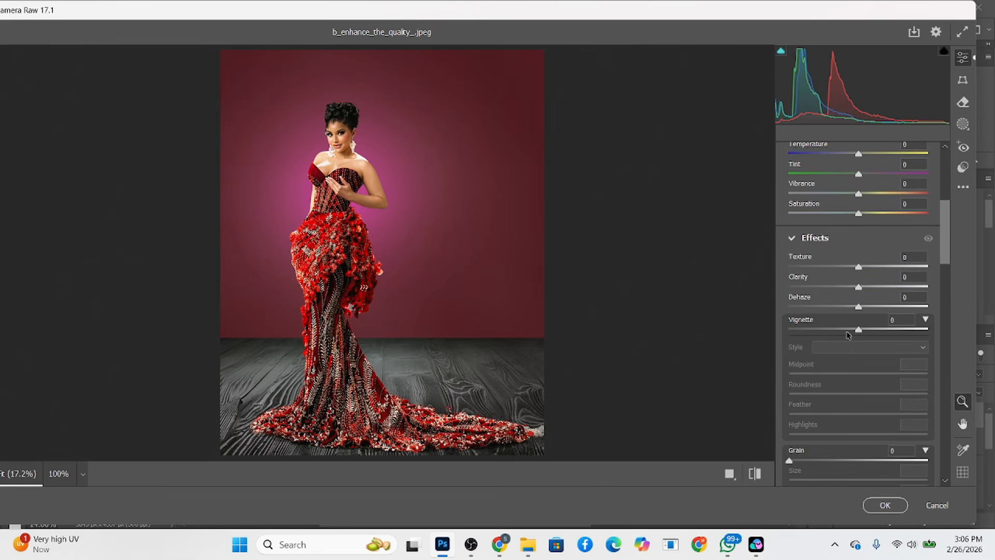
left_click_drag(859, 329, 847, 333)
left_click(885, 505)
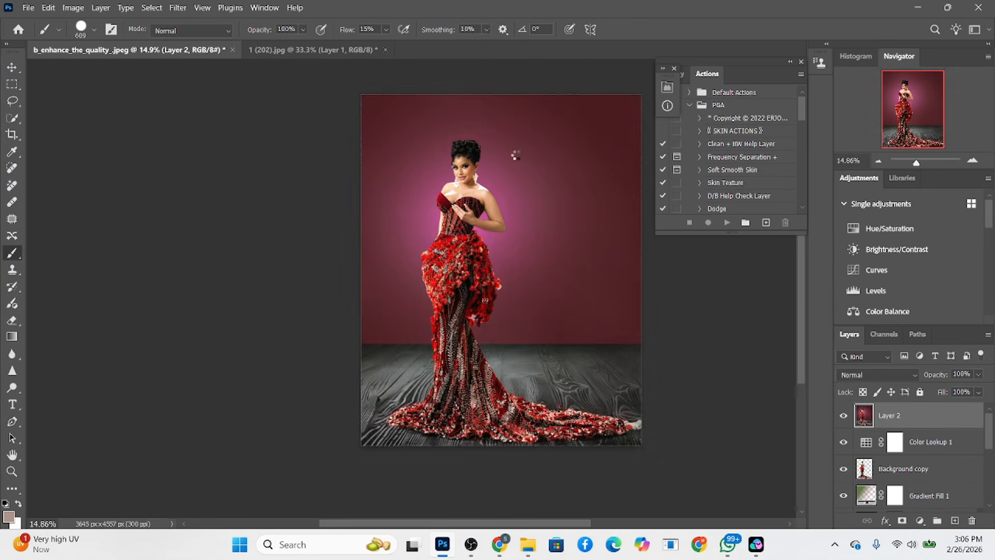
Compare the finished composite with the original photo by showing only the Background layer, and restore all layers
scroll(902, 451, "down", 5)
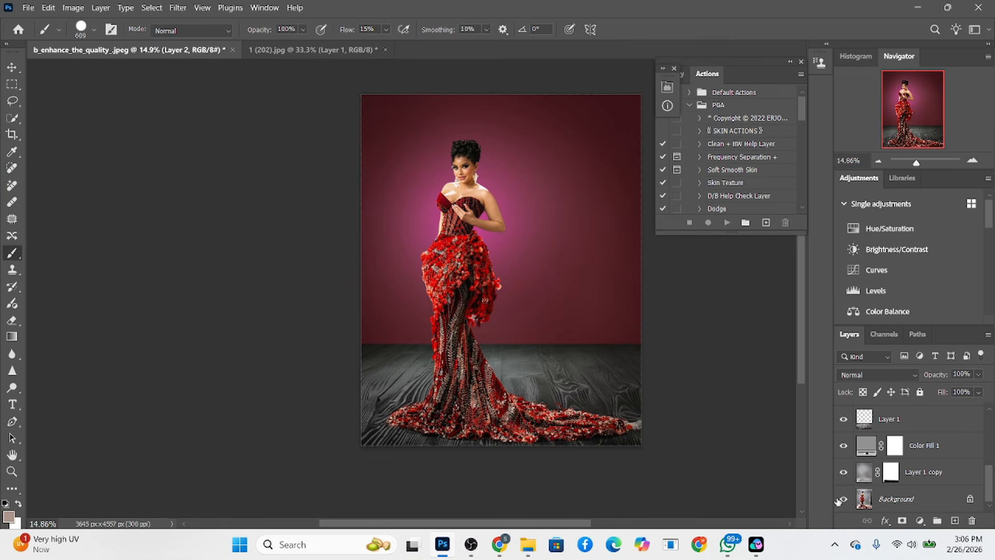
left_click(843, 502, "alt")
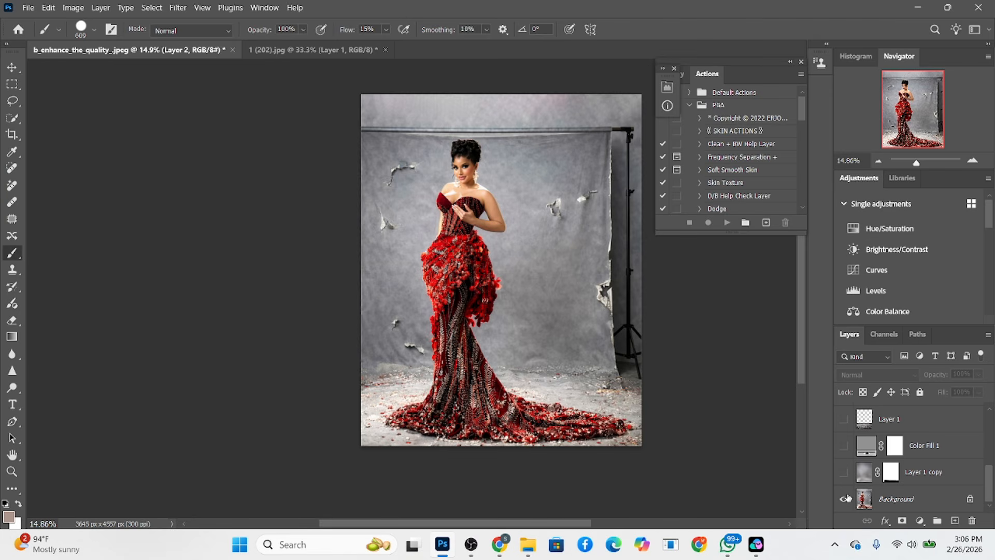
left_click(847, 499, "alt")
left_click(847, 499, "alt")
left_click(847, 498, "alt")
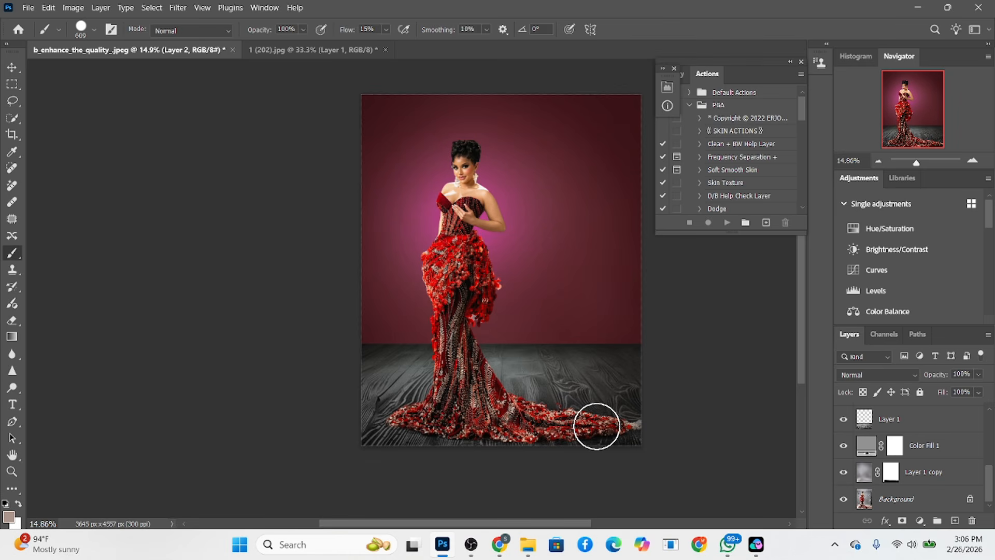